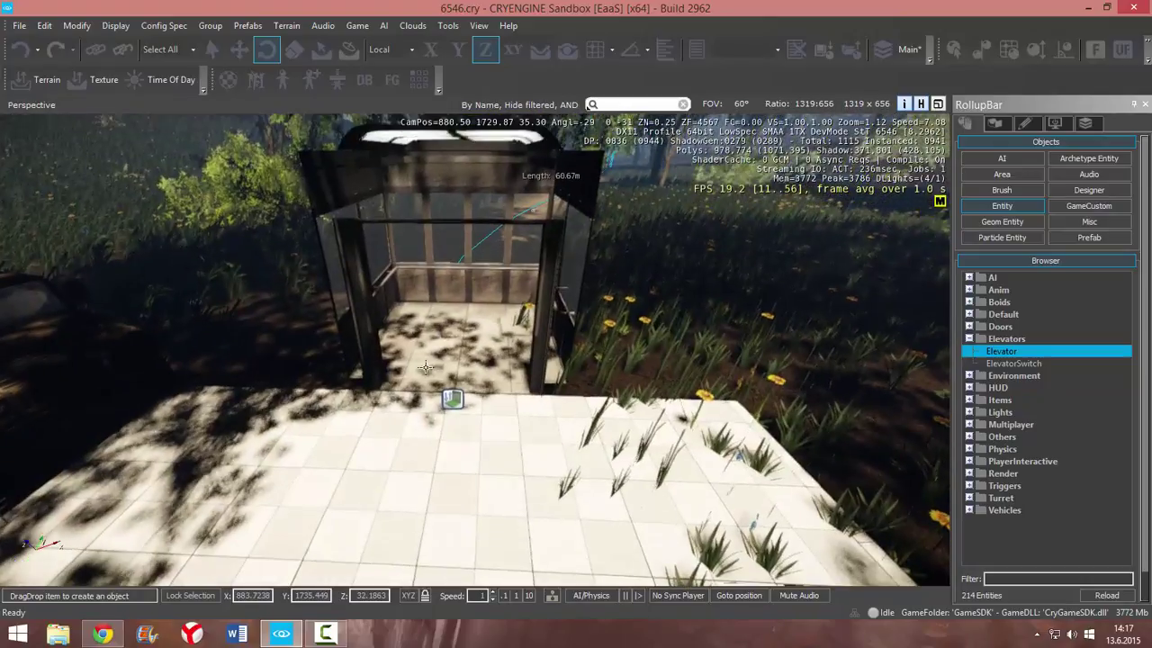
- Start a new Shape area at the lower elevator cabin, with movement set to follow terrain and snap to objects
right_drag(404, 404, 401, 271)
click(404, 405)
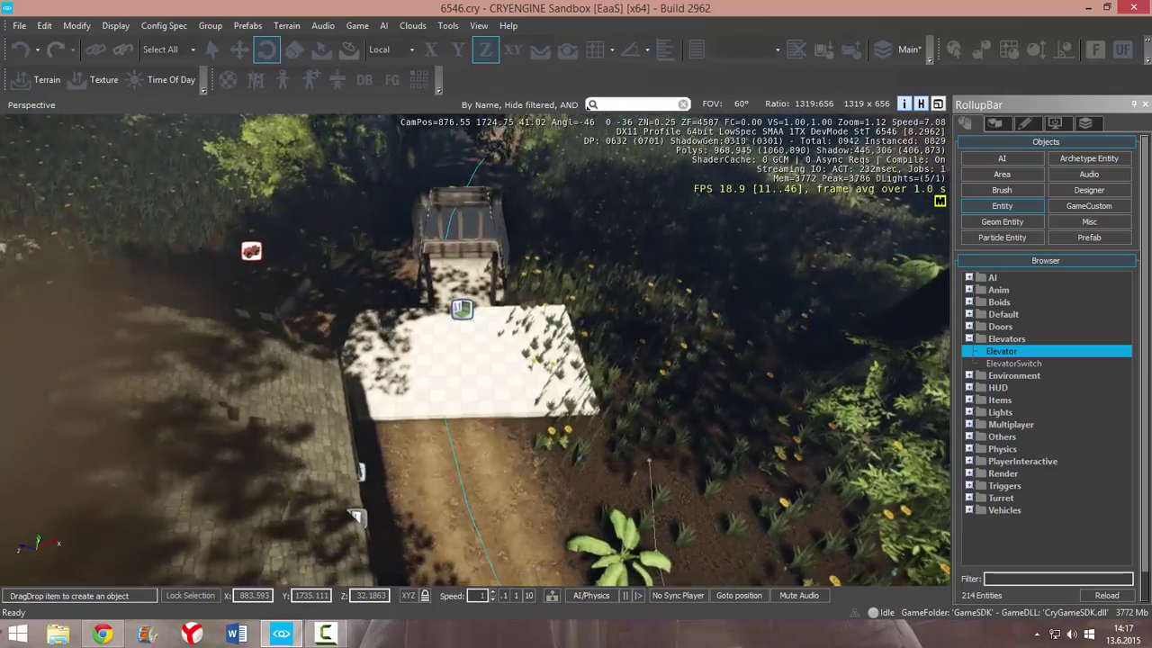
key(s)
right_drag(475, 387, 475, 306)
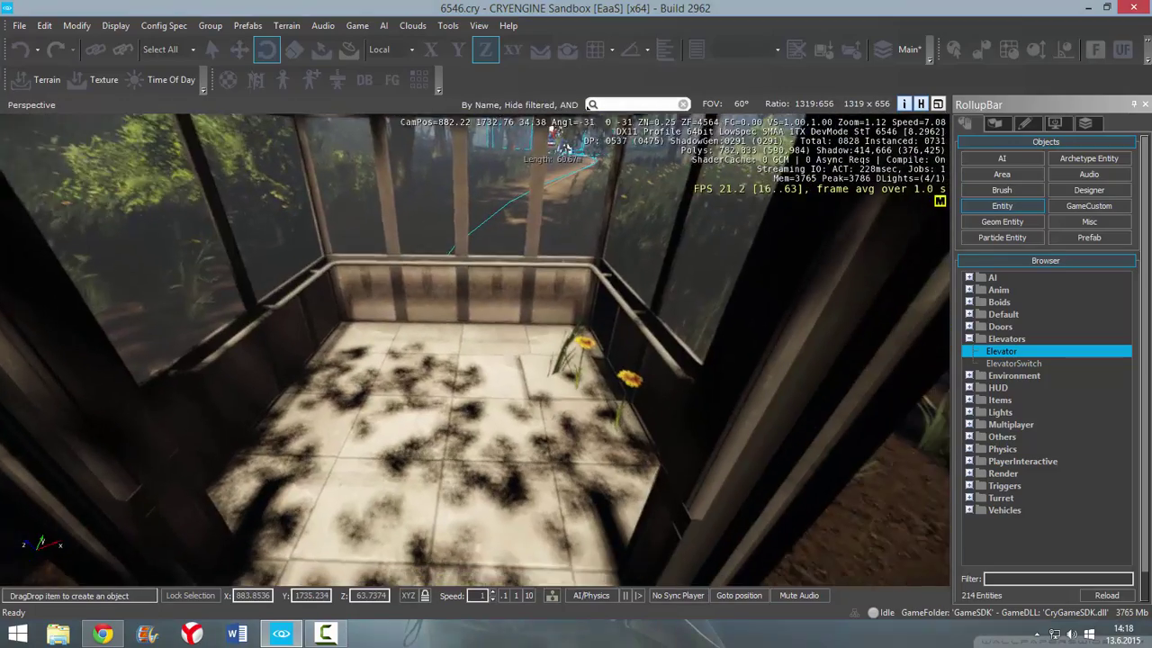
click(1030, 174)
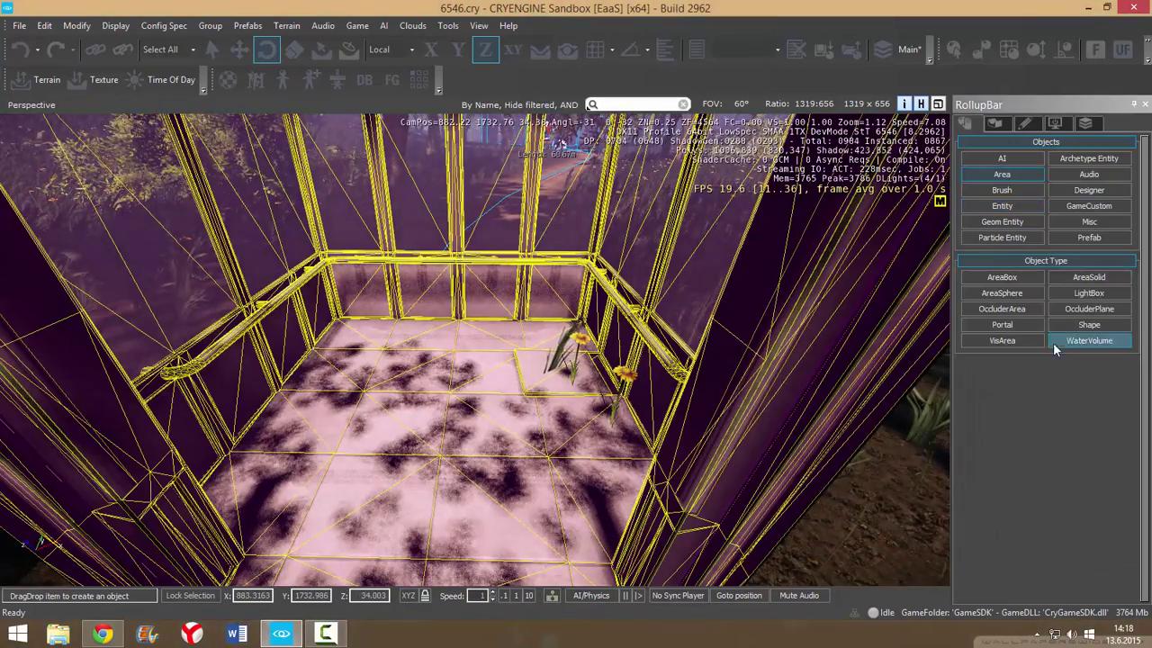
click(1093, 330)
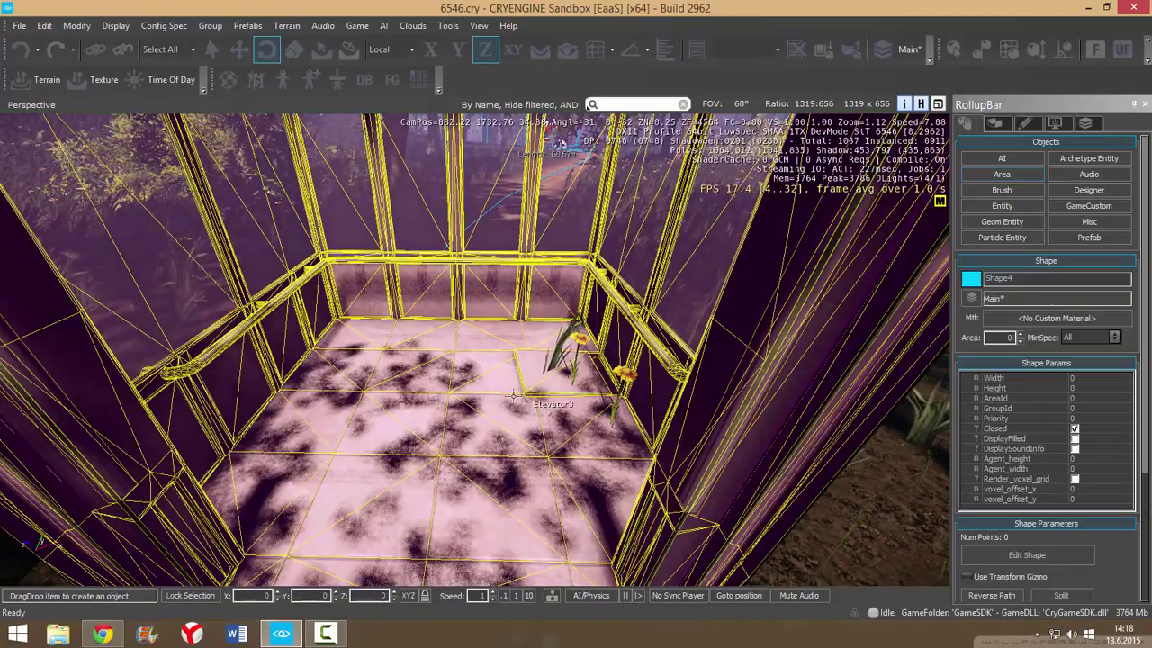
key(w)
right_drag(576, 347, 611, 61)
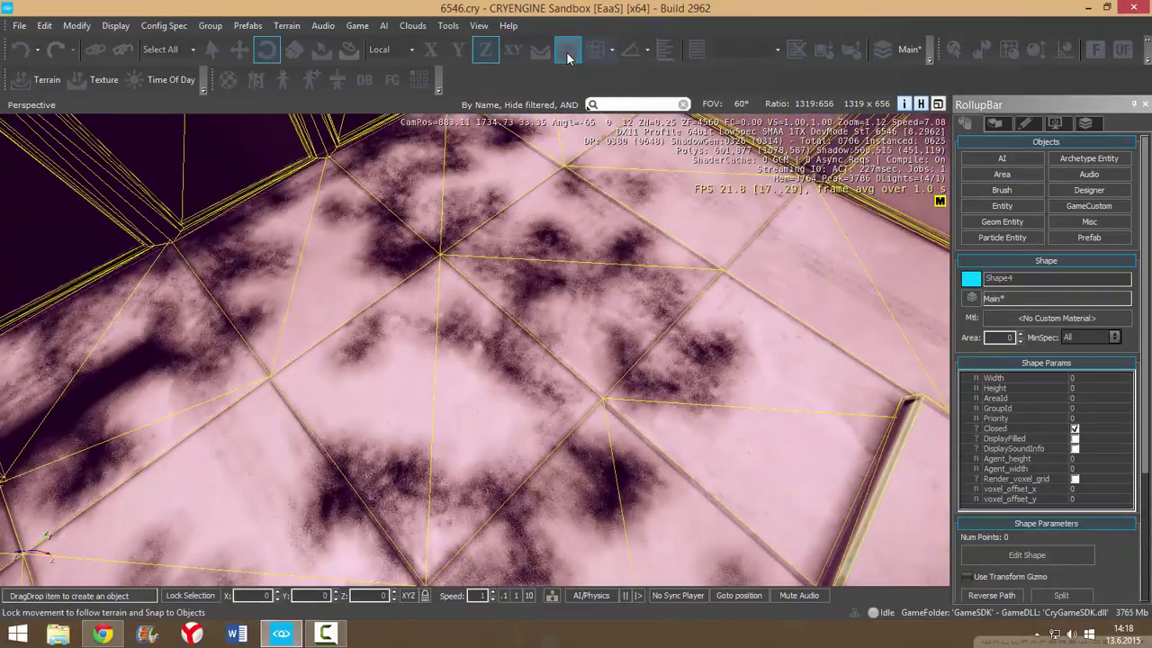
click(568, 53)
right_drag(576, 279, 547, 331)
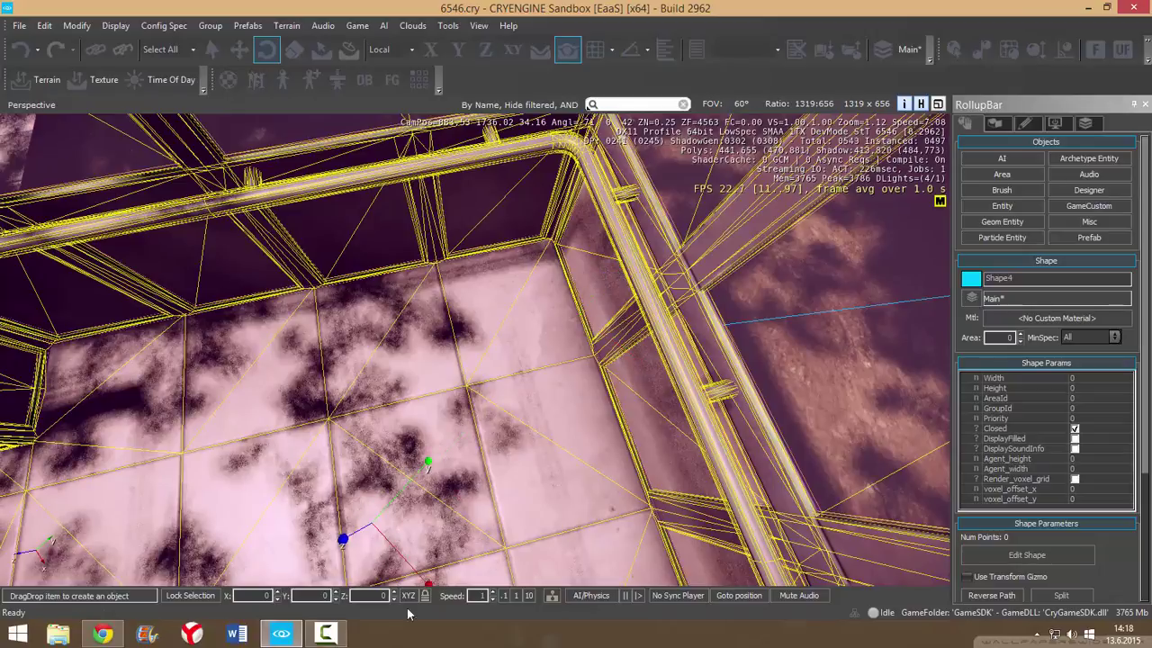
- Outline the lower elevator cabin's floor with a closed eight-point shape, running along the walls and around the doorway
right_drag(566, 464, 567, 450)
key(w)
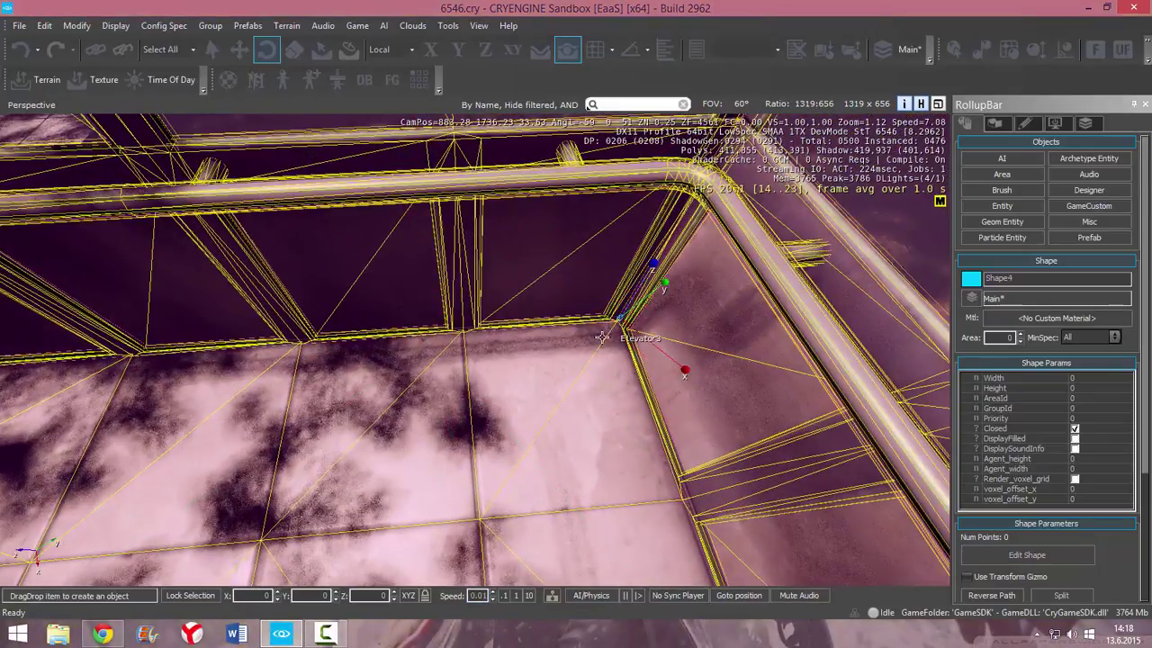
right_drag(603, 337, 410, 270)
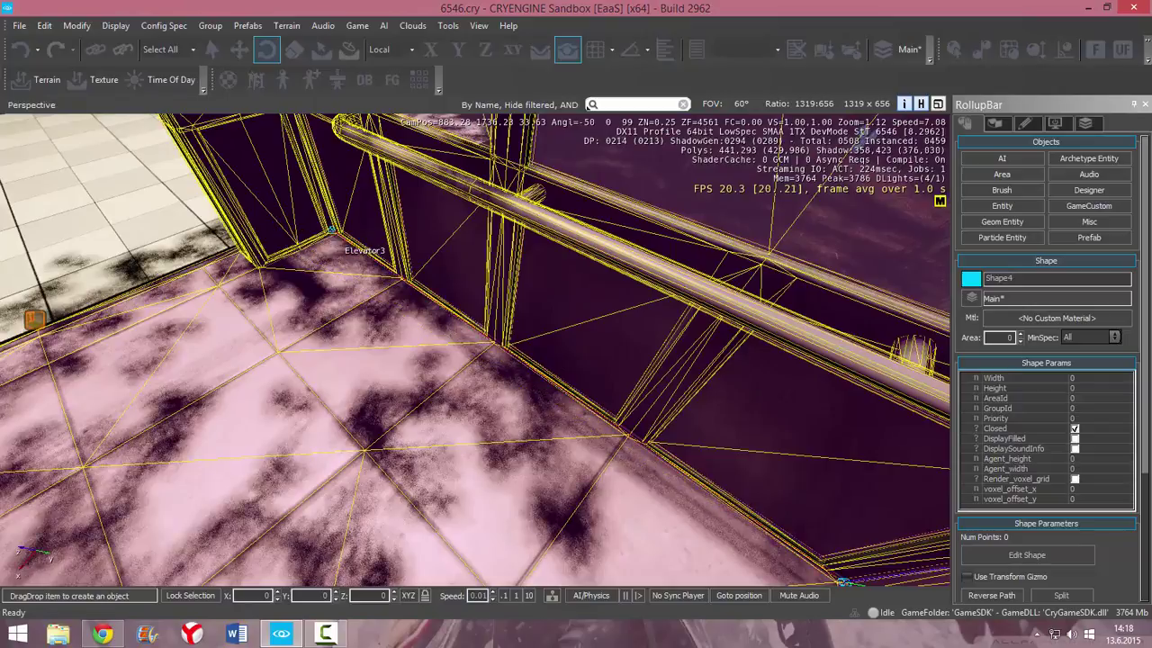
right_drag(326, 241, 133, 250)
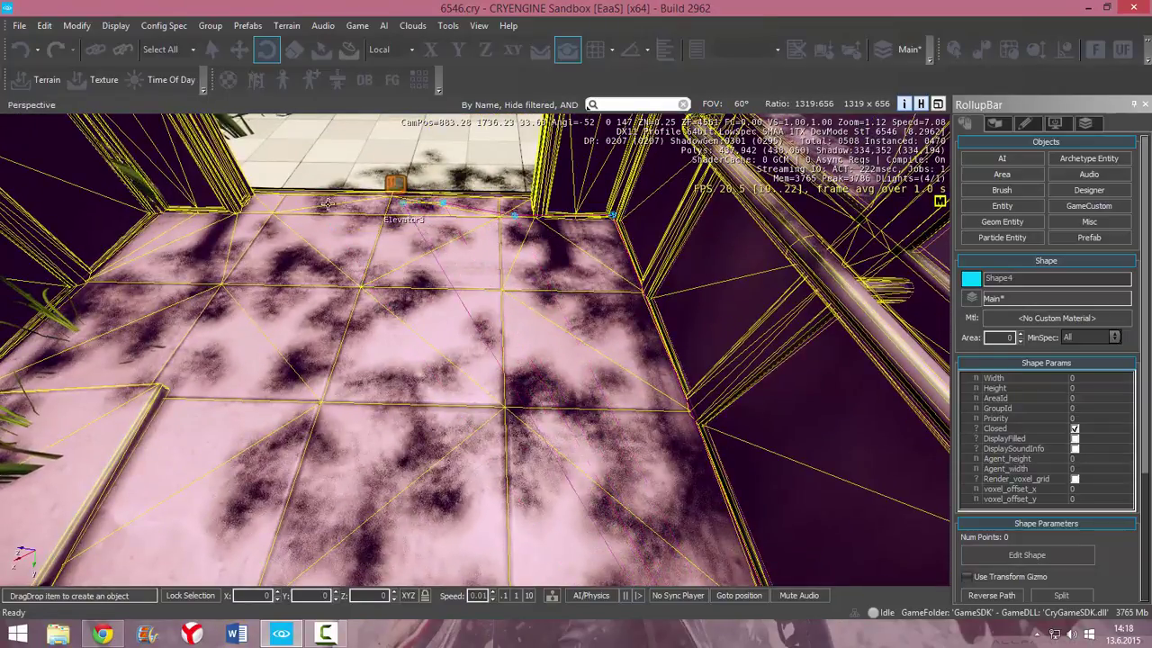
click(233, 217)
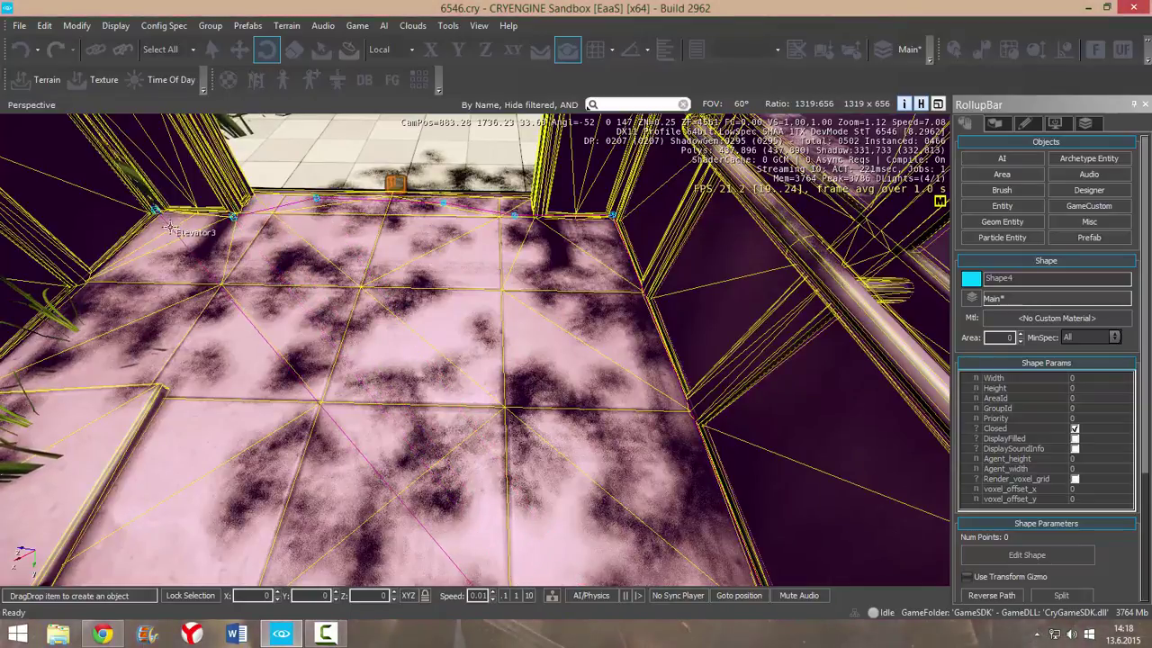
mouse_move(169, 228)
right_down()
mouse_move(138, 229)
mouse_move(155, 236)
right_up()
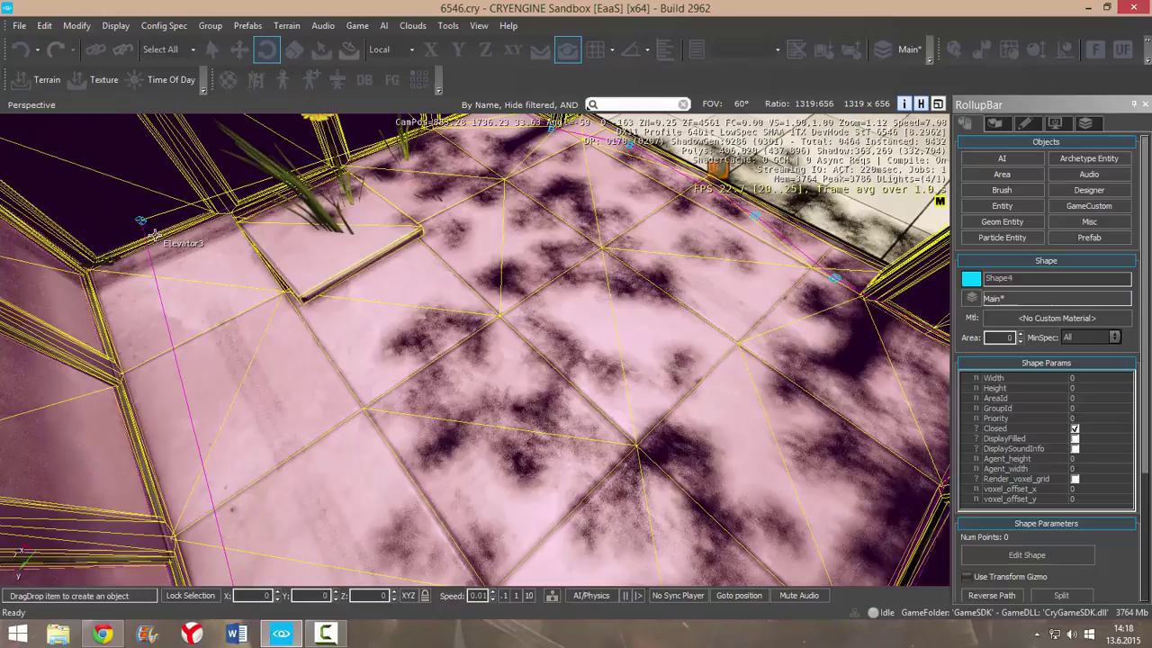
double_click(108, 285)
right_drag(109, 285, 45, 259)
key(w)
key(s)
key(w)
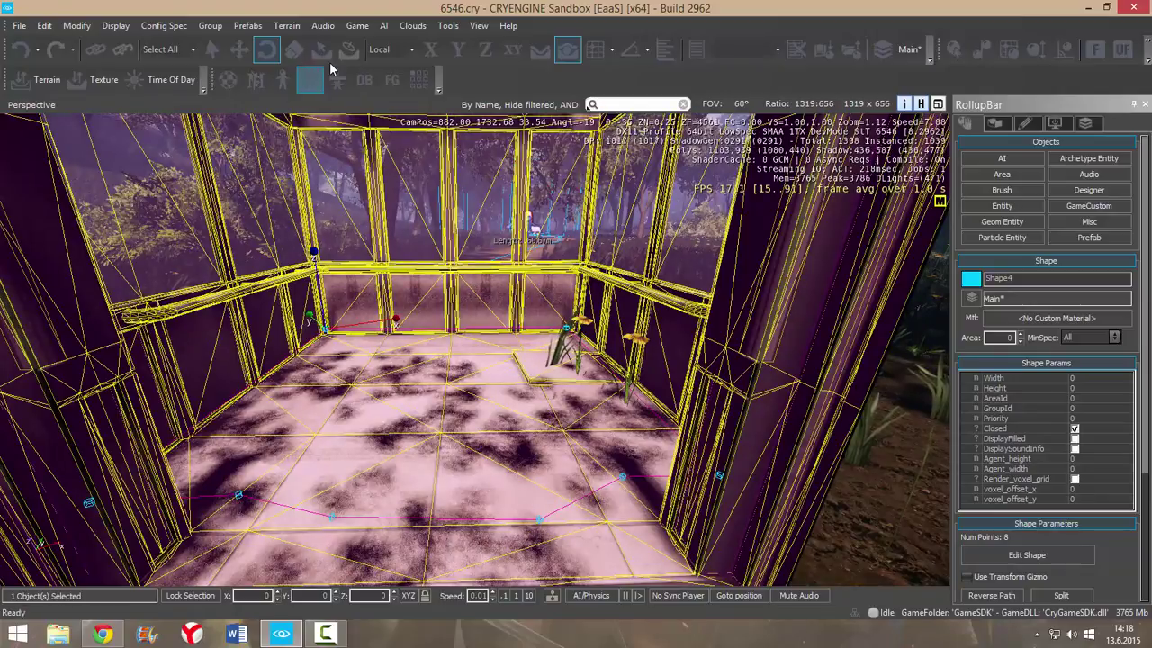
- Set the cabin shape's height to 3.1
click(1096, 389)
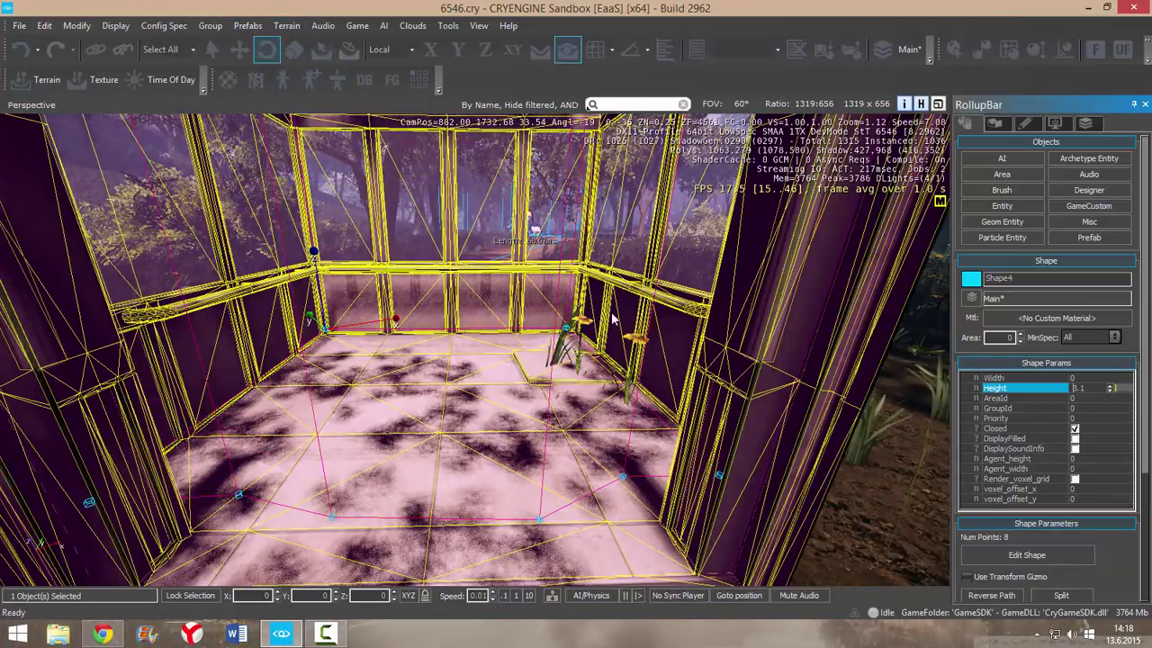
key(s)
right_drag(614, 319, 612, 342)
key(w)
key(w)
key(s)
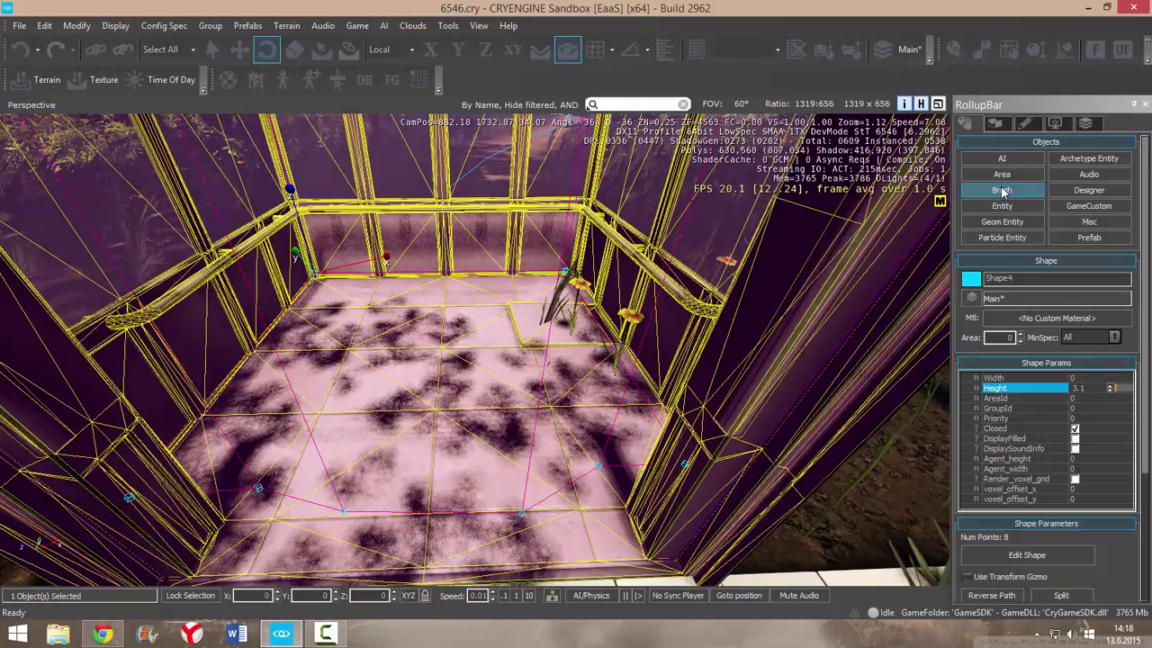
- Place an AreaTrigger entity on the lower elevator's floor, inside the shape
click(1001, 205)
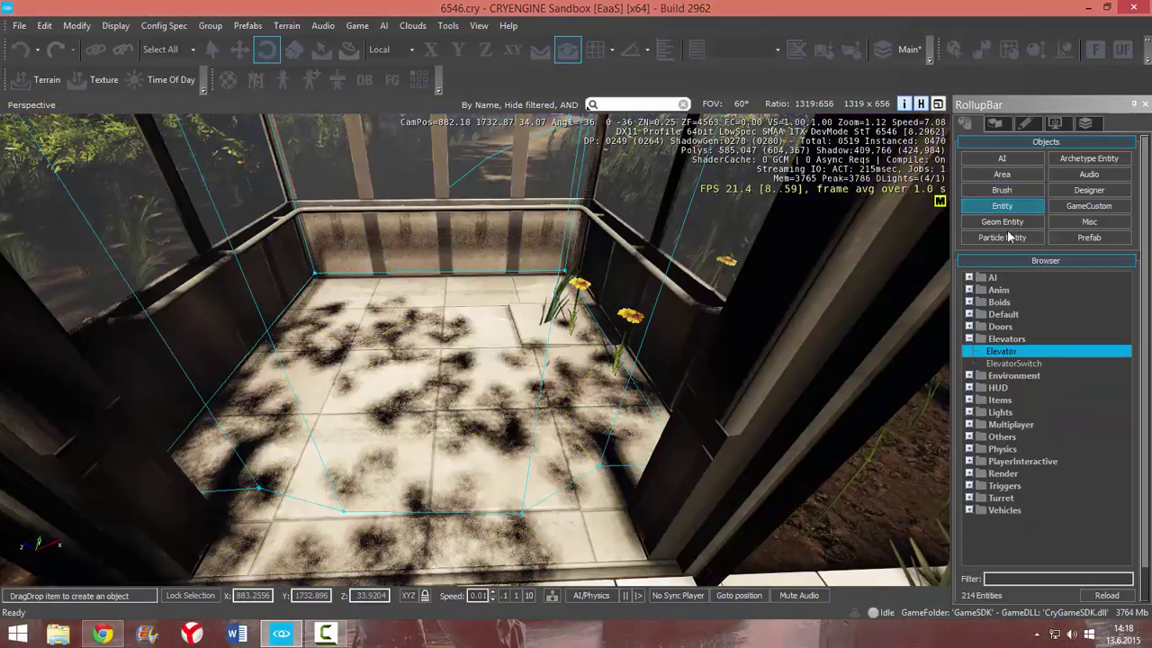
click(977, 486)
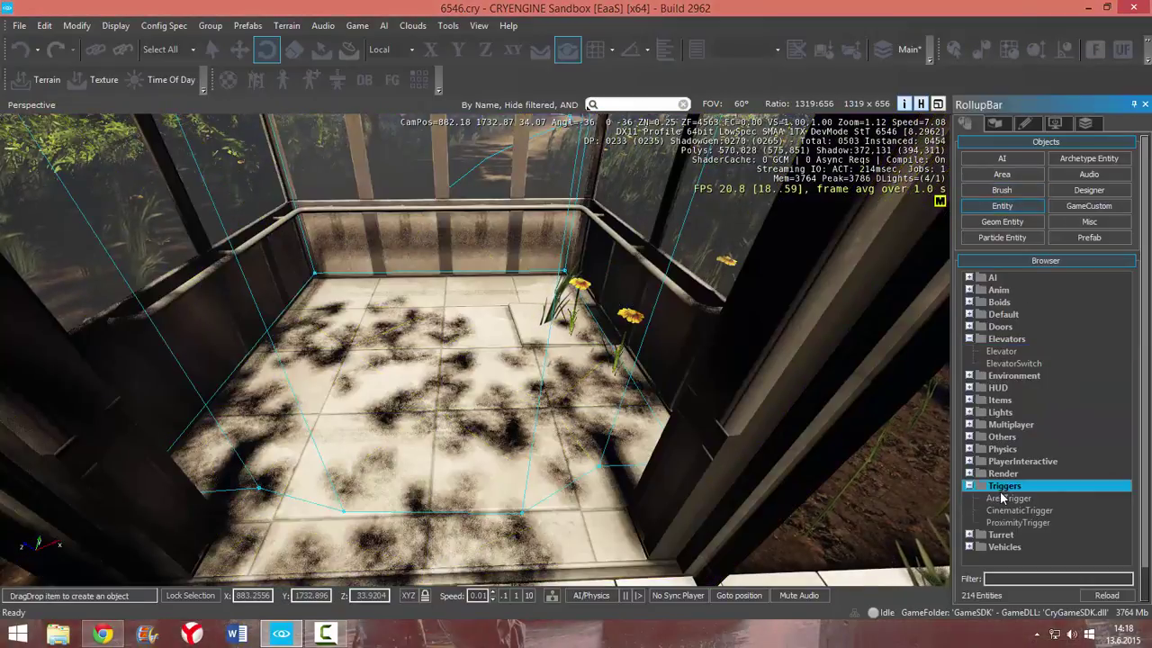
drag(1001, 499, 459, 365)
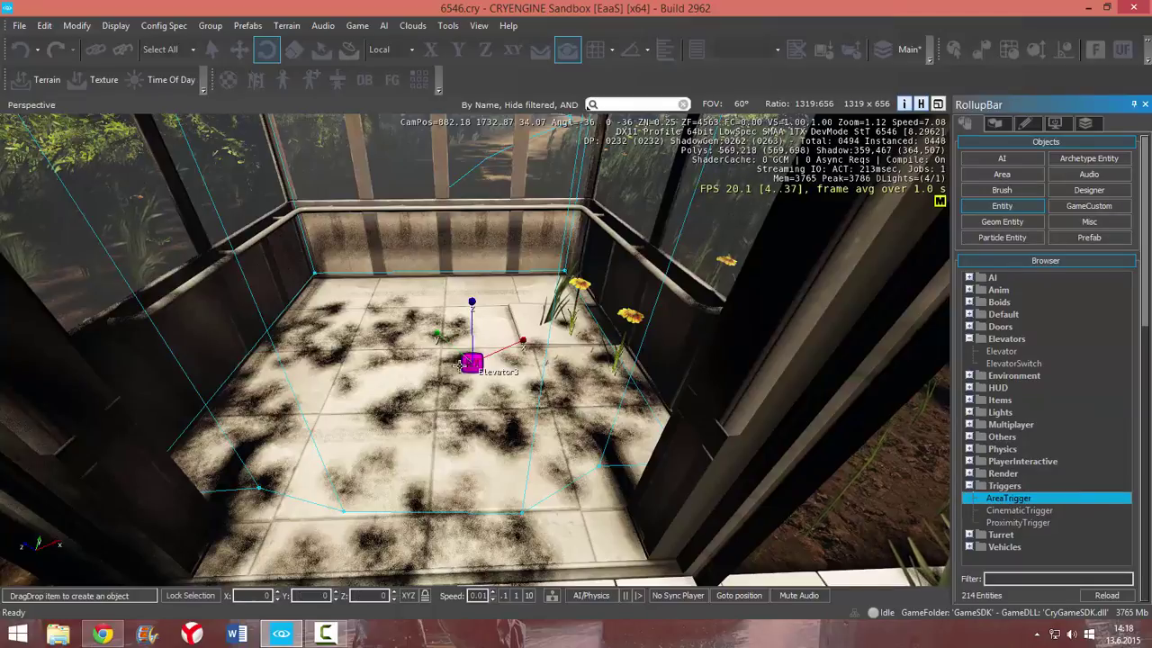
click(425, 358)
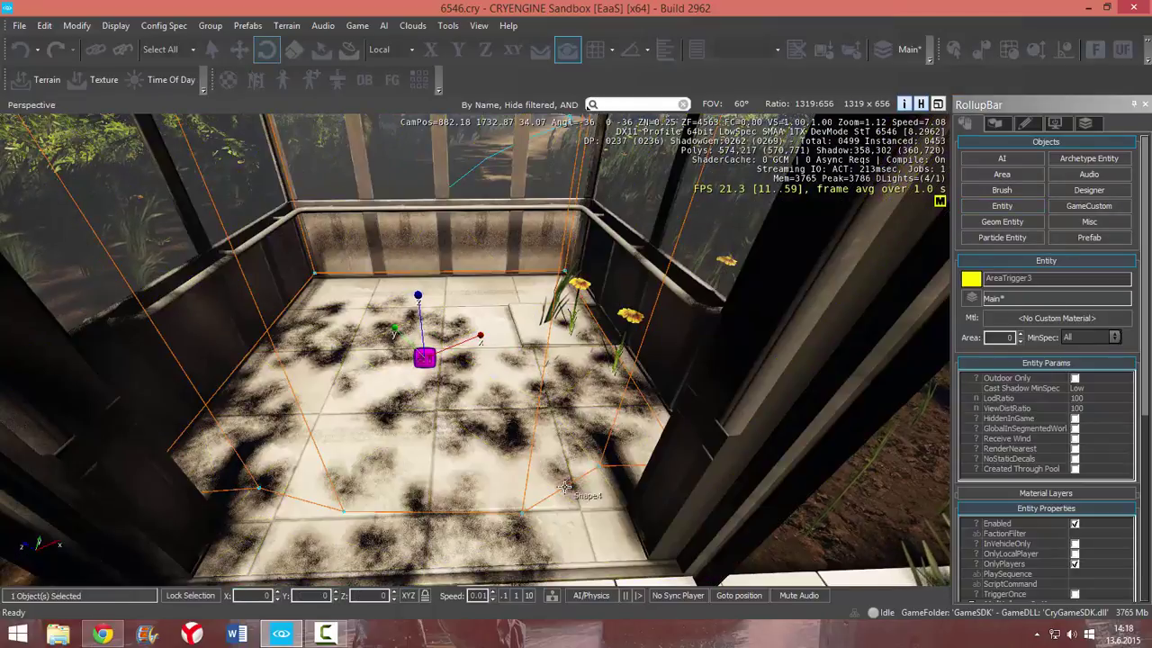
- Assign the area trigger as the target of the shape surrounding it
click(582, 486)
drag(1146, 303, 1138, 457)
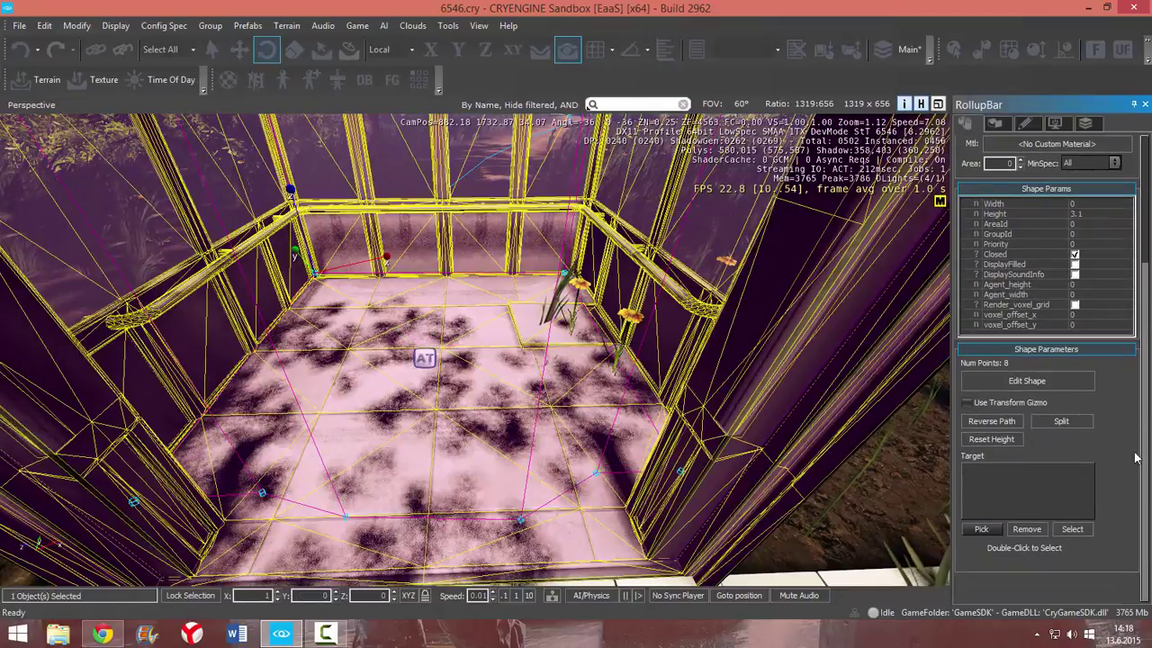
click(976, 533)
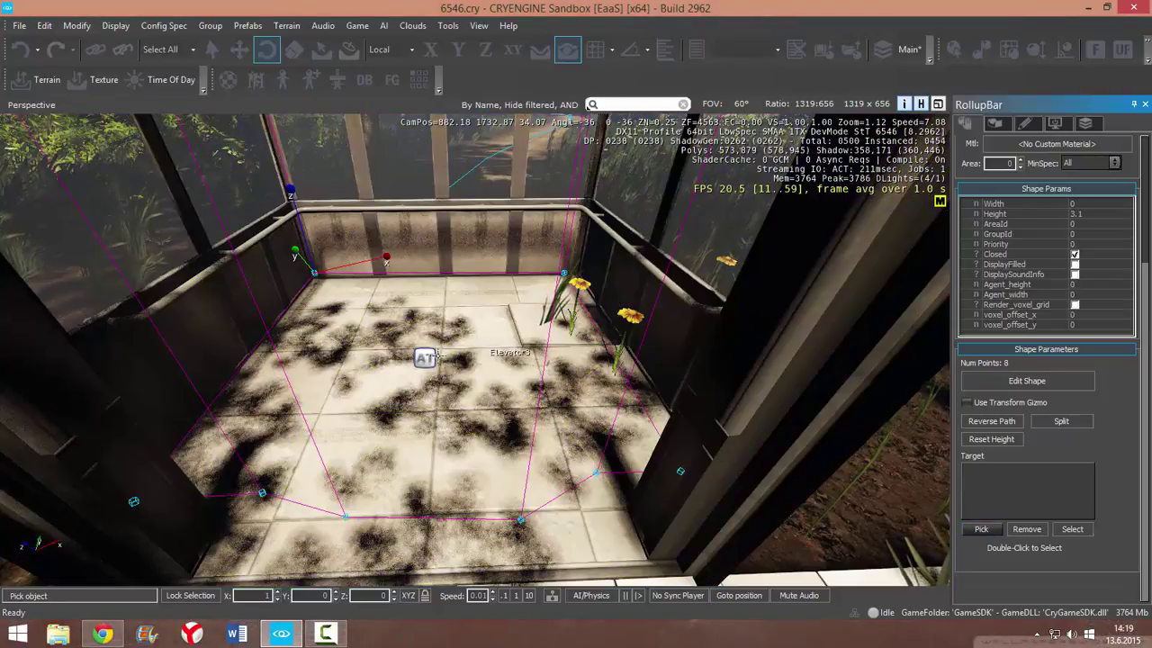
click(423, 359)
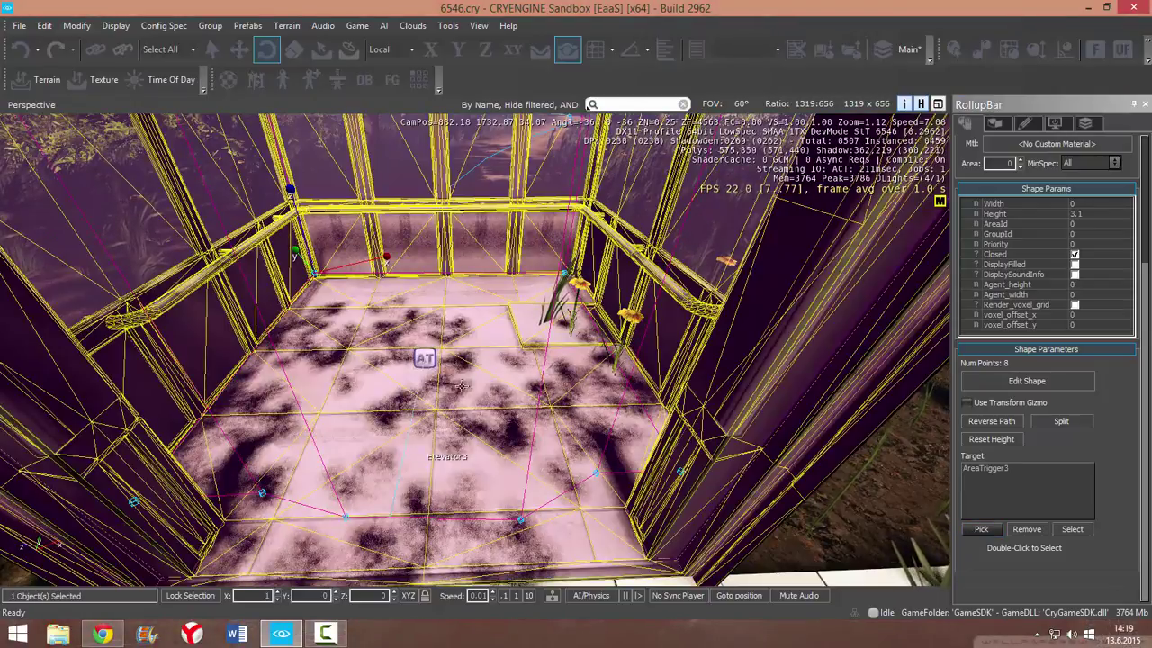
- Add a SpawnPoint entity inside the upper elevator cabin
key(s)
right_drag(462, 386, 458, 122)
right_drag(475, 270, 464, 432)
mouse_move(453, 540)
right_down()
mouse_move(453, 414)
mouse_move(455, 549)
right_up()
key(w)
mouse_move(562, 320)
right_down()
mouse_move(522, 284)
mouse_move(548, 292)
mouse_move(556, 346)
mouse_move(544, 184)
mouse_move(555, 331)
right_up()
key(w)
key(s)
key(s)
key(w)
key(w)
key(s)
key(w)
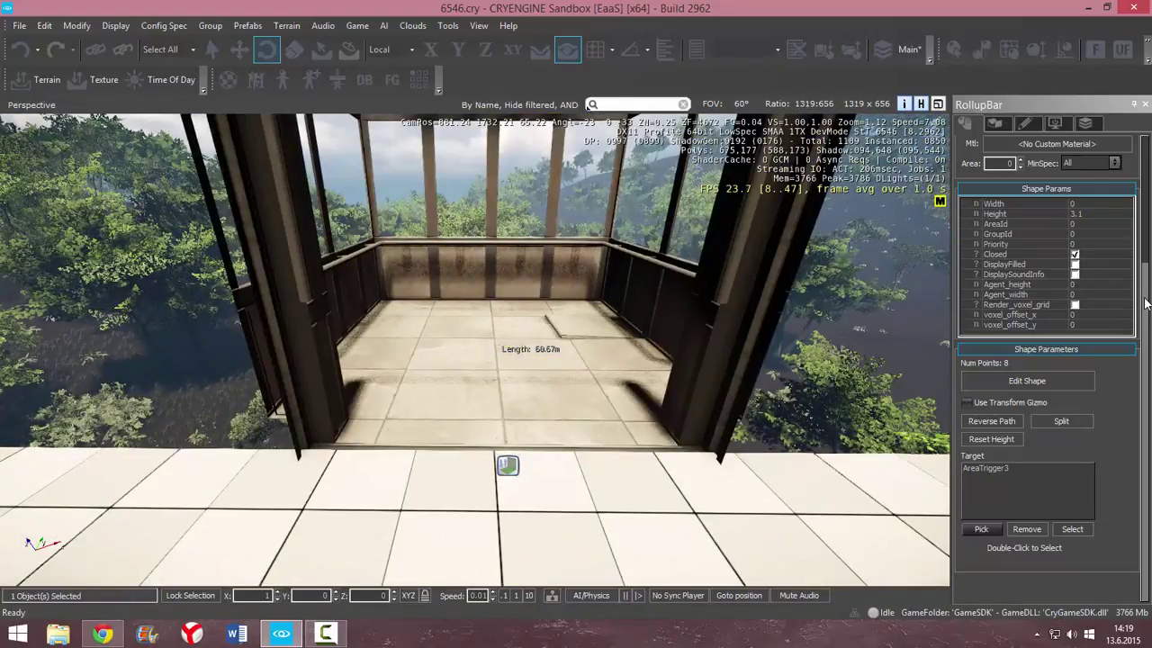
drag(1145, 298, 1144, 187)
click(1012, 180)
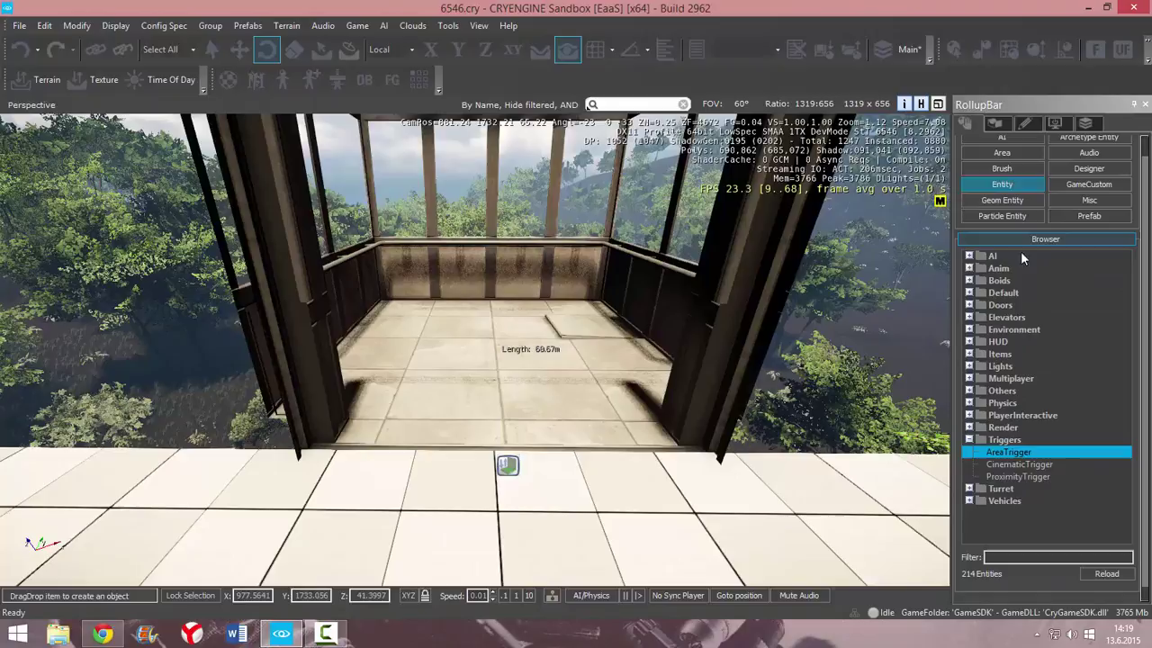
click(969, 440)
click(969, 392)
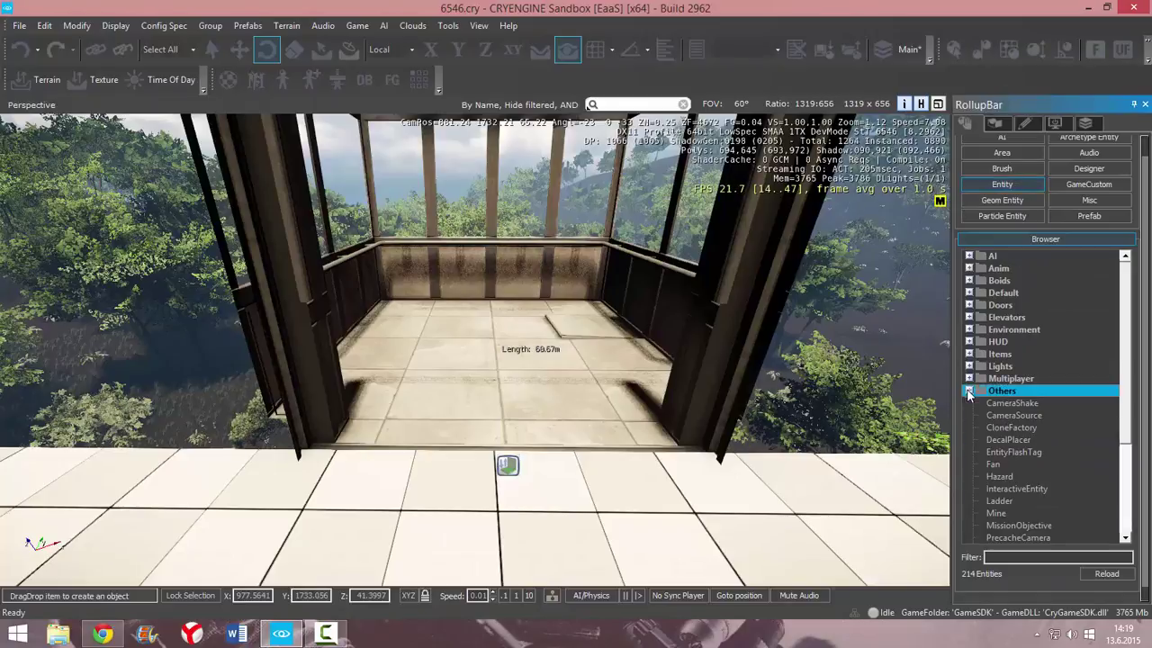
click(1007, 428)
scroll(1010, 437, down, 3)
drag(1009, 451, 543, 355)
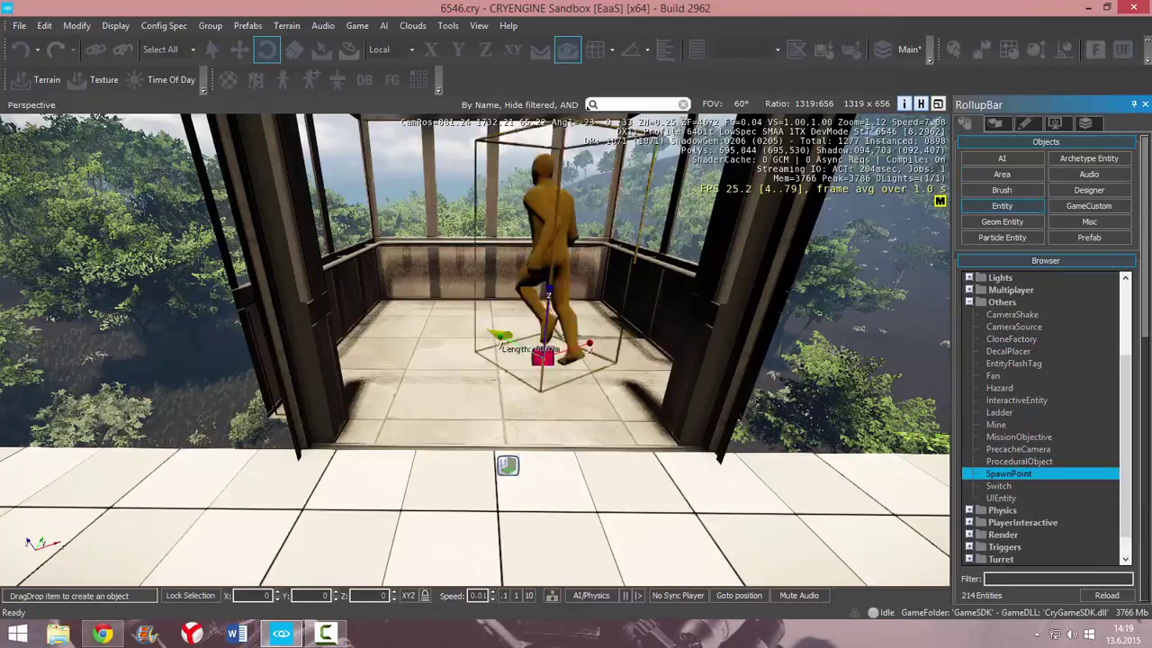
- Position the spawn point on the upper cabin's floor and rotate it 144 degrees about its Z axis to face the doorway
key(w)
right_drag(543, 355, 527, 311)
click(520, 249)
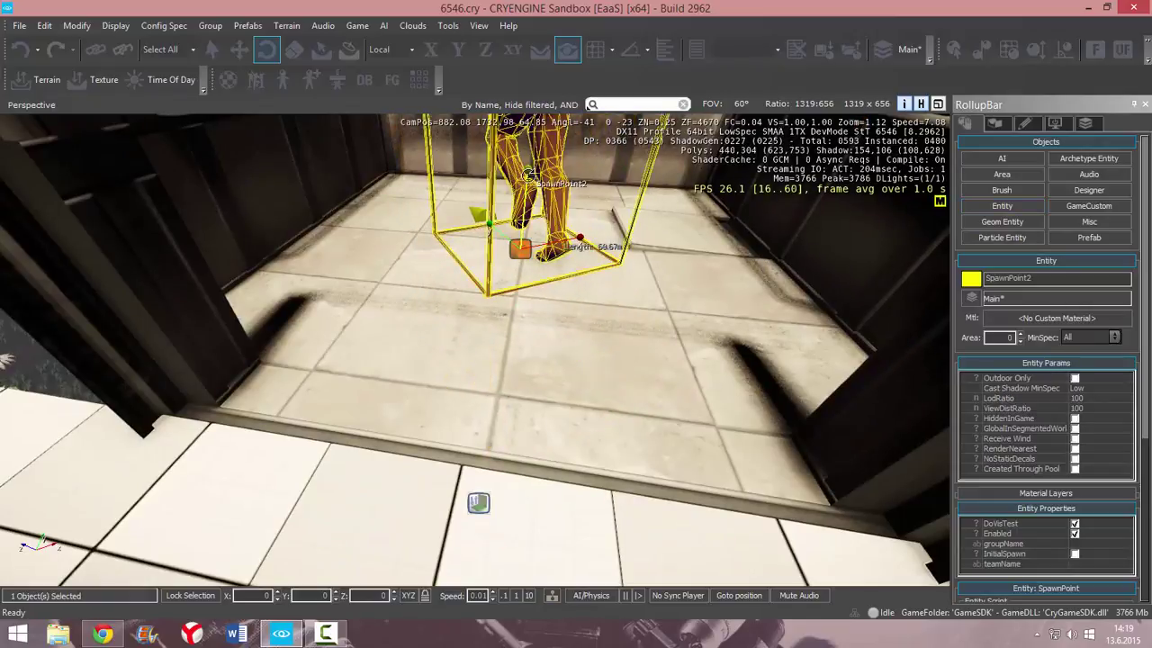
drag(527, 173, 609, 84)
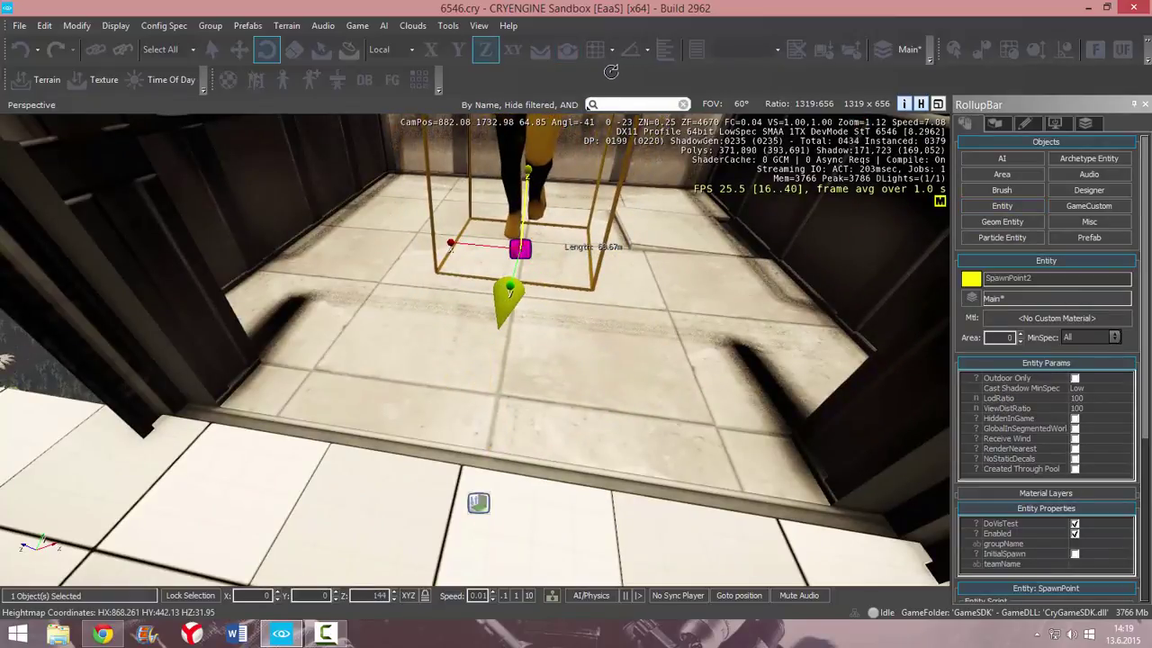
- Create a flow graph for the area trigger in the lower elevator and add the trigger's entity node to it
key(s)
right_drag(540, 315, 557, 297)
key(w)
key(s)
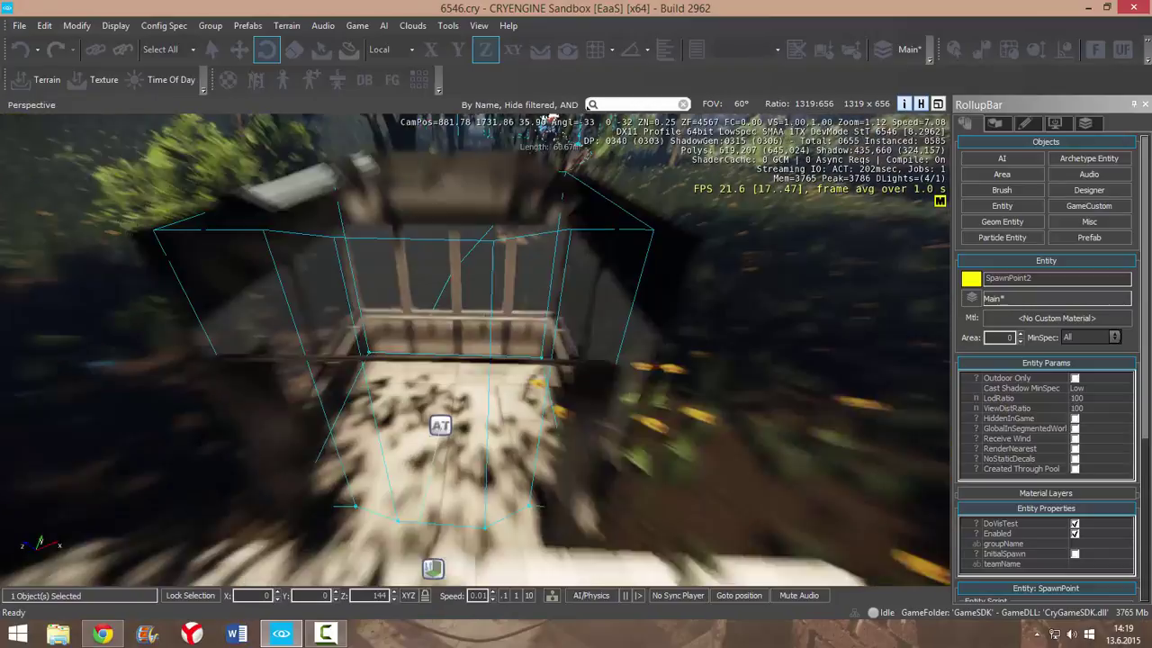
click(439, 425)
right_click(440, 426)
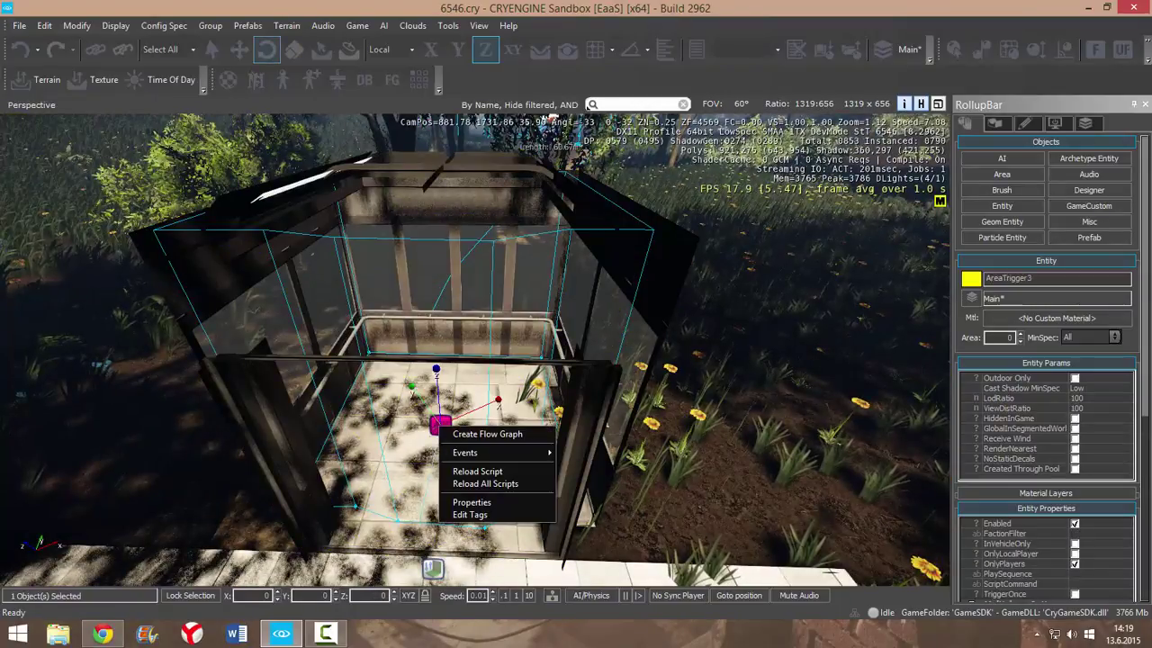
click(475, 433)
click(592, 336)
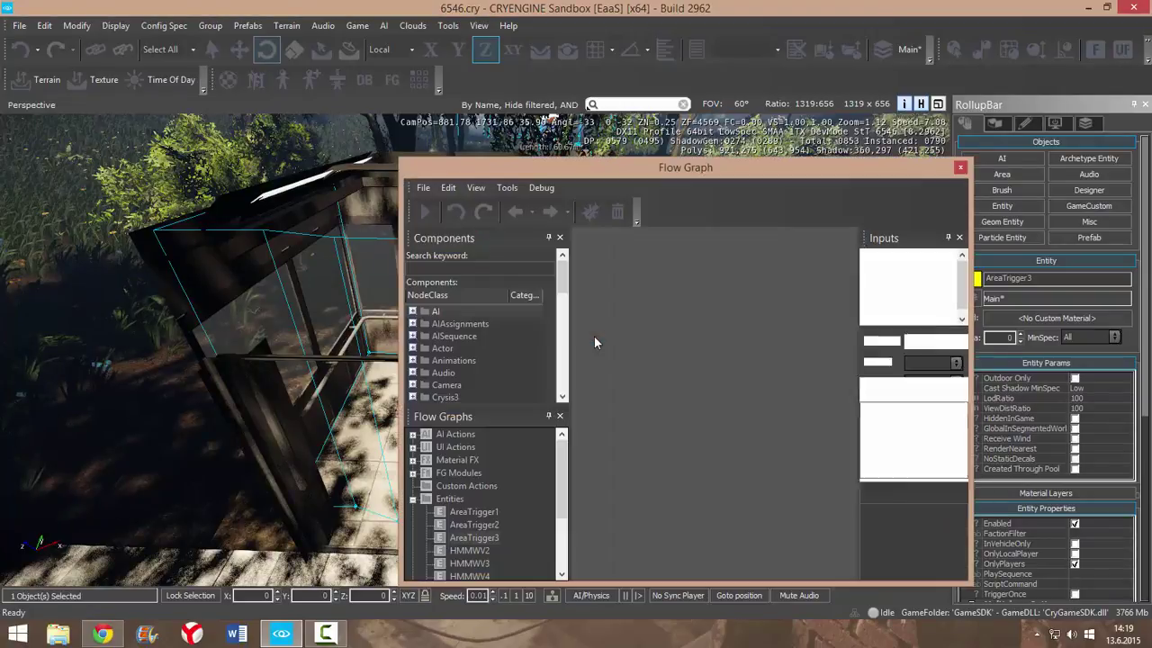
right_click(598, 341)
click(623, 360)
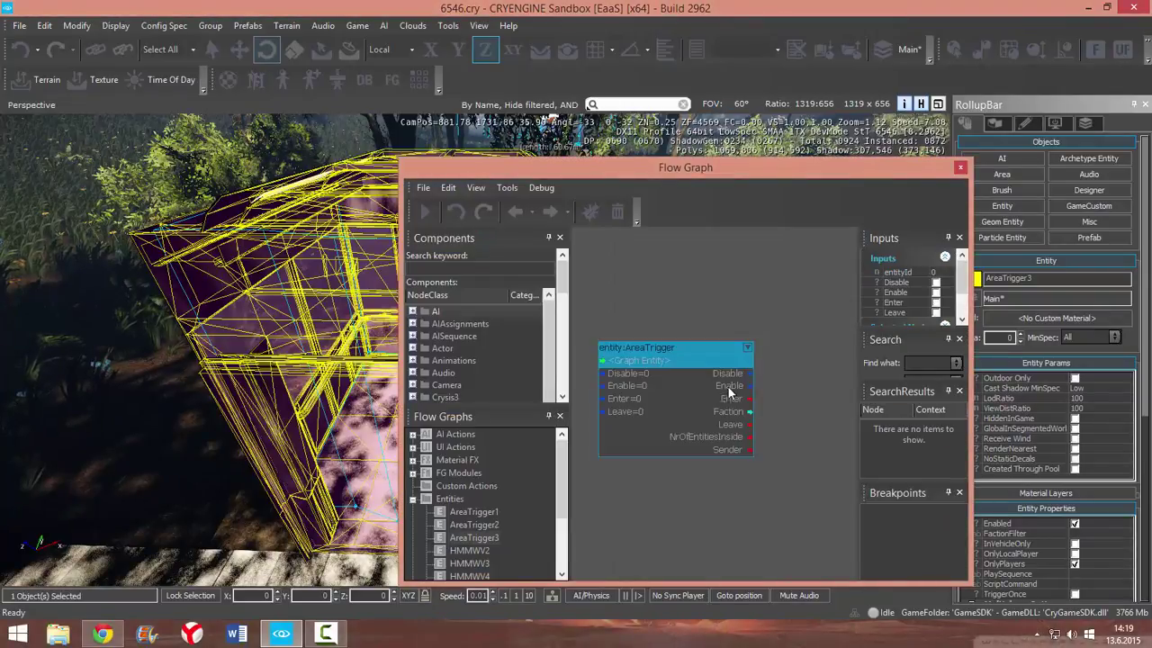
- Select the spawn point in the upper elevator cabin and add its entity node beside the area trigger node in the flow graph
right_drag(775, 399, 685, 381)
right_drag(98, 352, 105, 460)
key(s)
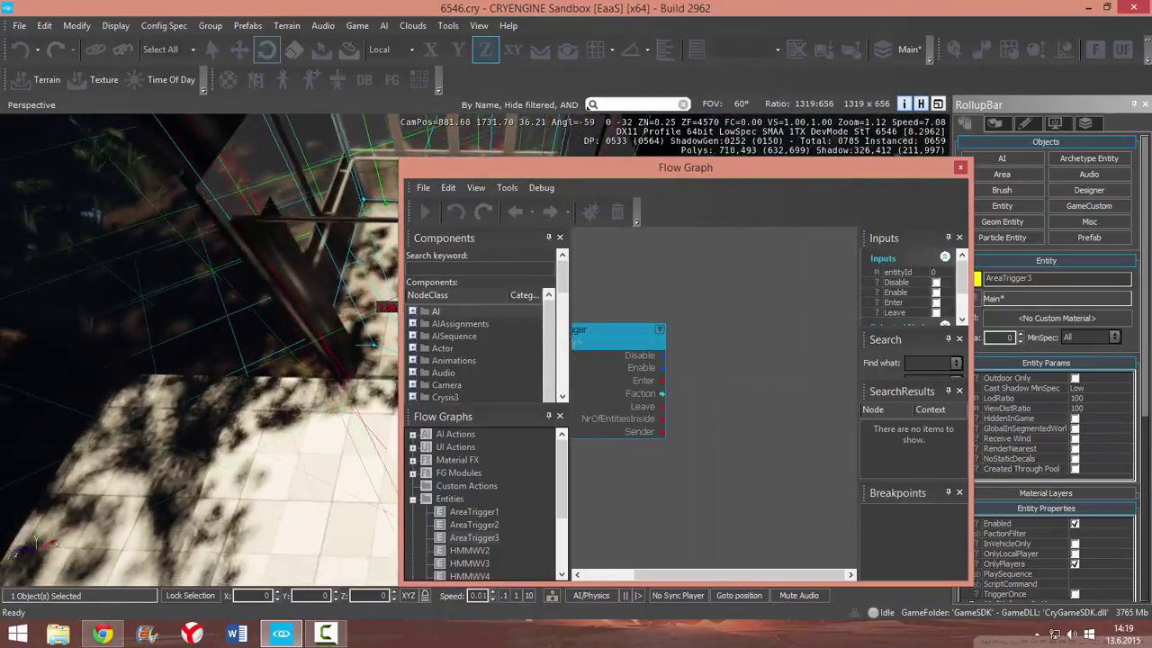
right_drag(184, 326, 207, 301)
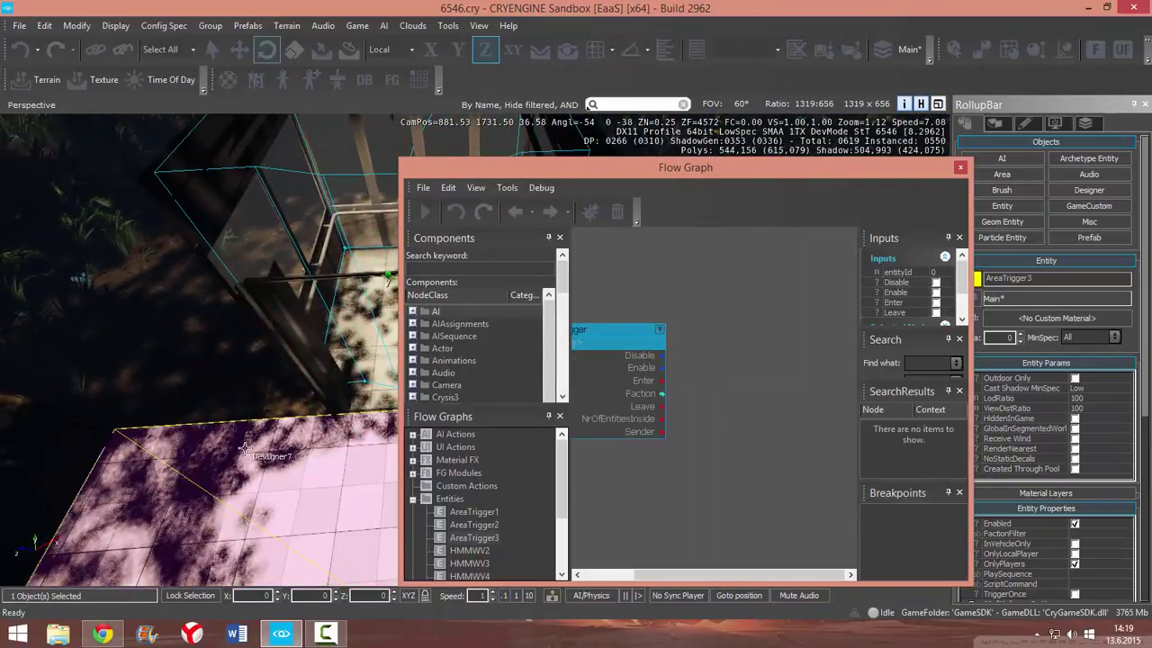
key(s)
right_drag(245, 450, 253, 316)
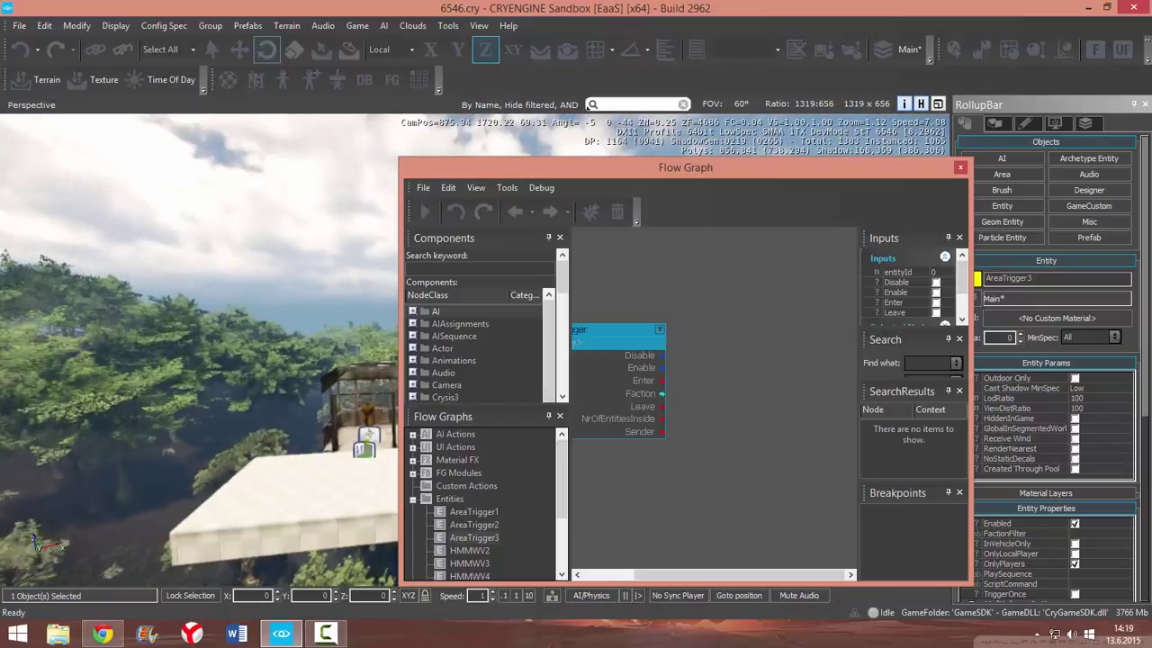
key(w)
click(284, 525)
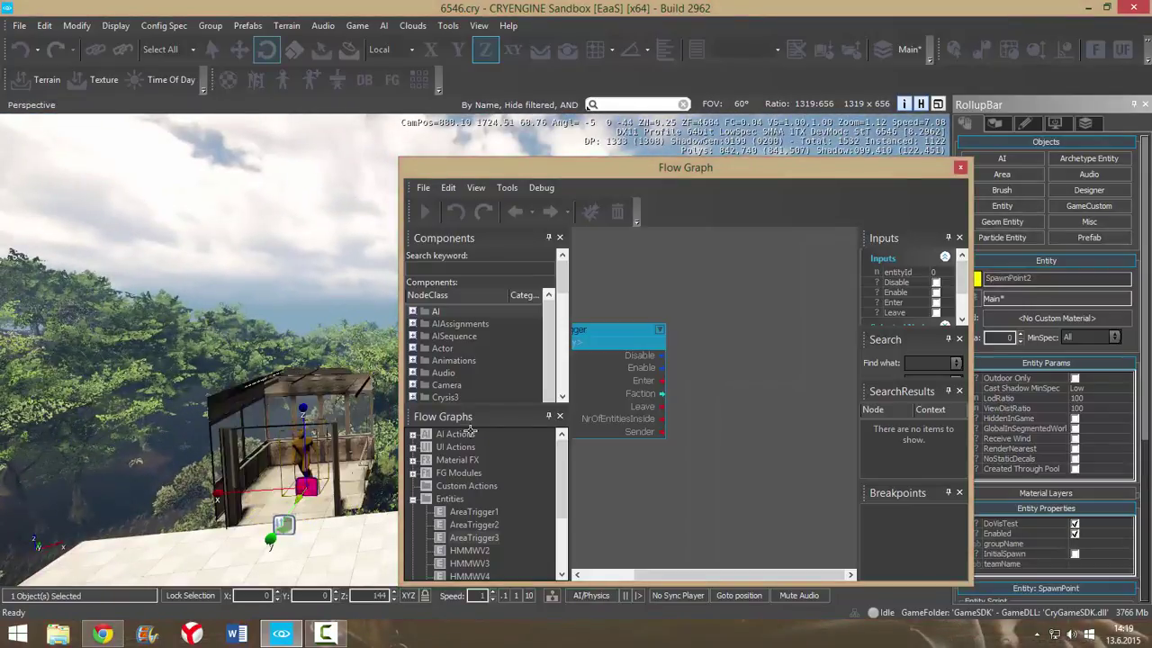
right_click(713, 327)
click(745, 347)
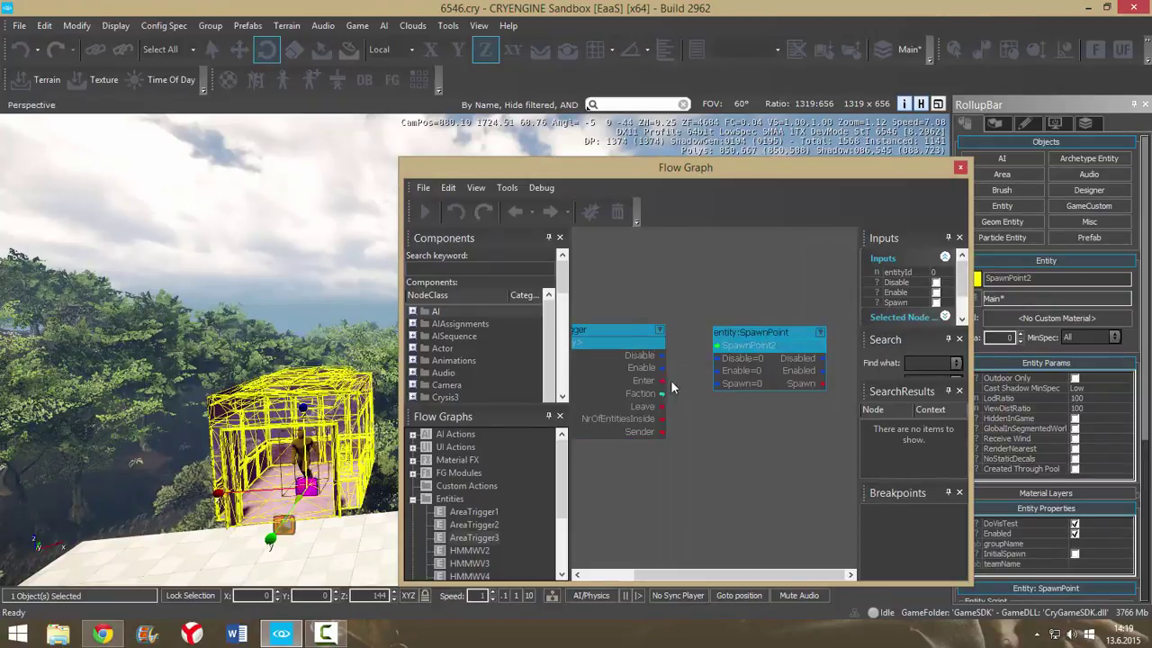
- Try linking the area trigger's Enter output directly to the spawn point's Spawn input
drag(663, 380, 733, 387)
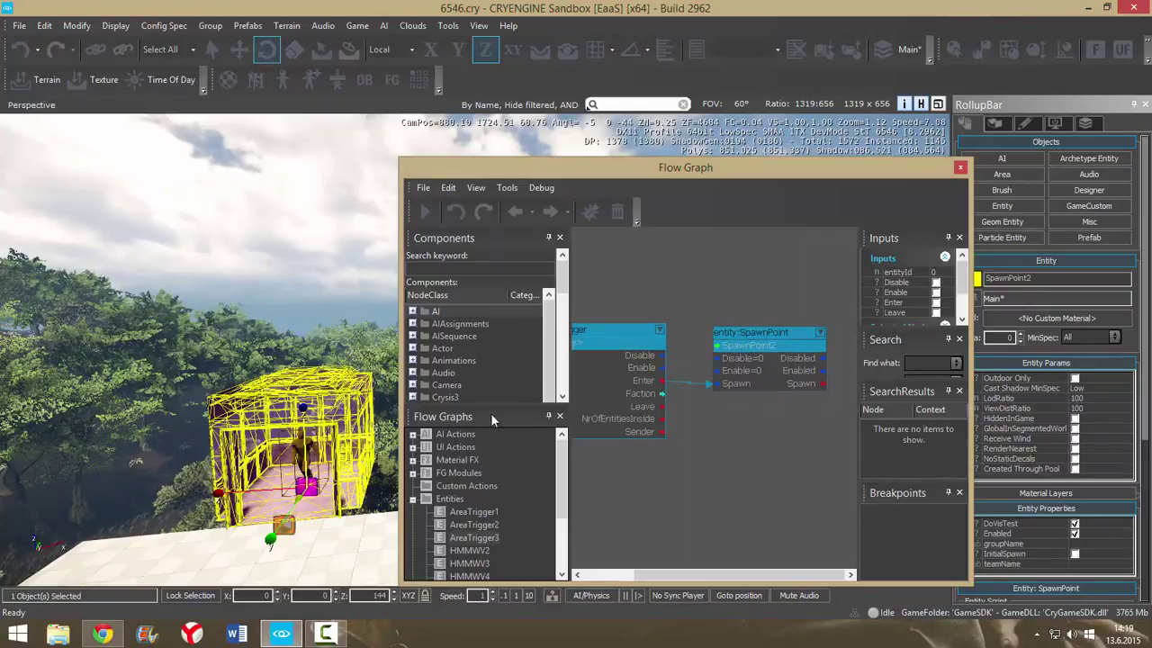
right_drag(748, 388, 741, 419)
drag(708, 416, 697, 396)
- Move the spawn point node aside and place an Image:ScreenFader node between it and the area trigger node
drag(747, 365, 883, 361)
right_click(734, 363)
mouse_move(780, 372)
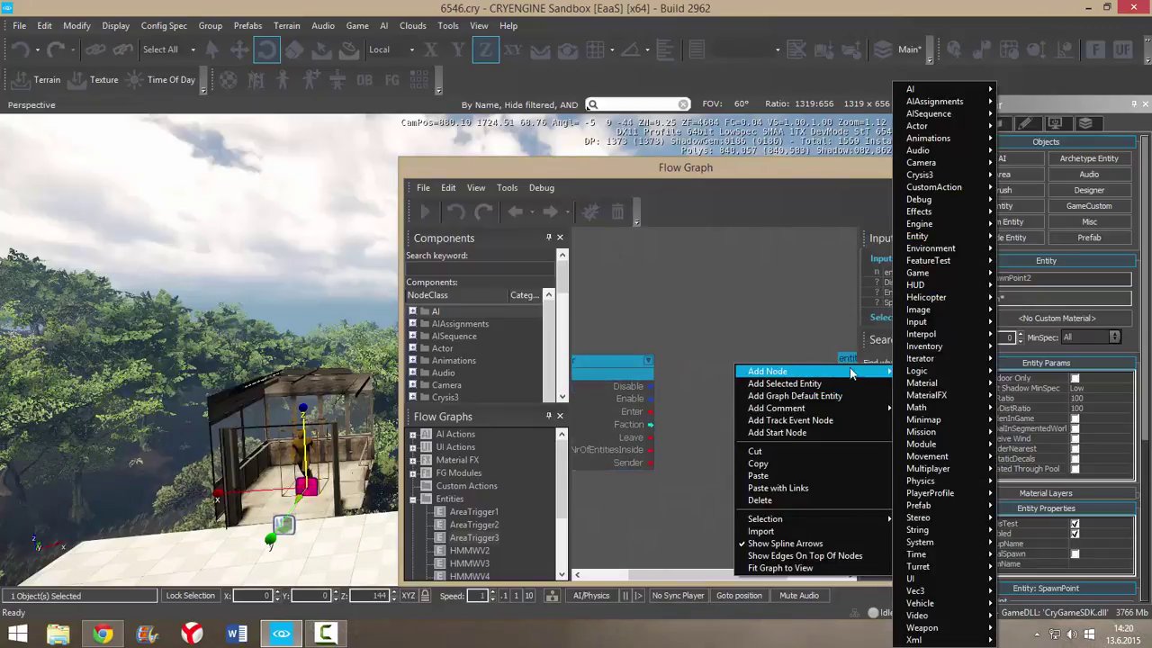
mouse_move(932, 312)
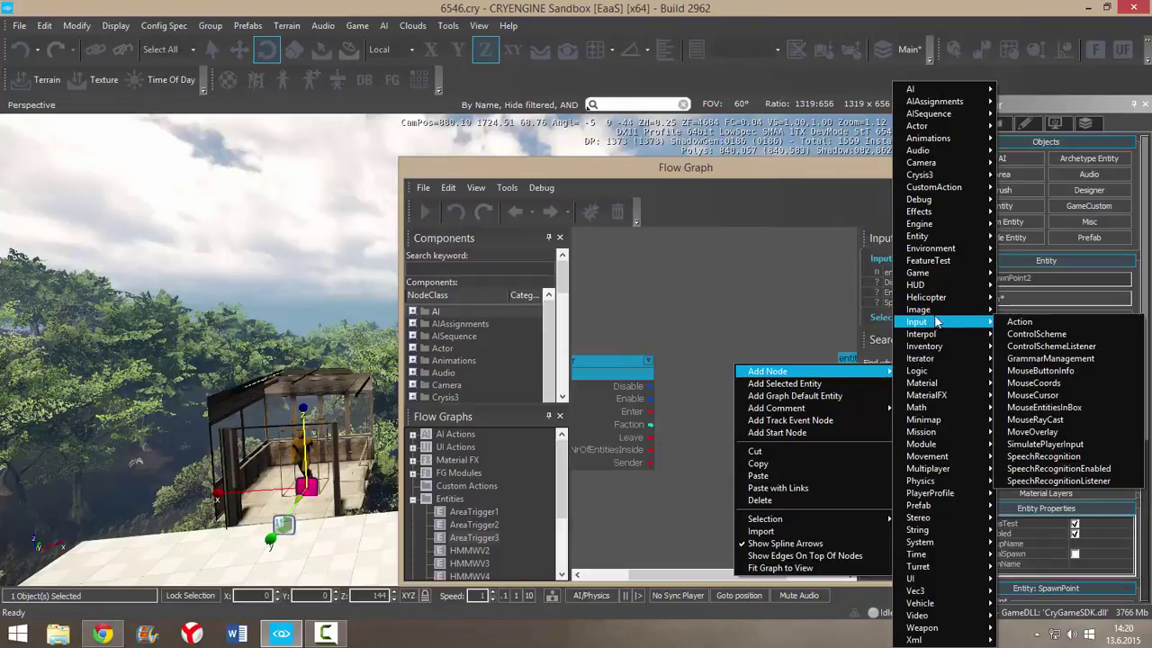
click(1061, 556)
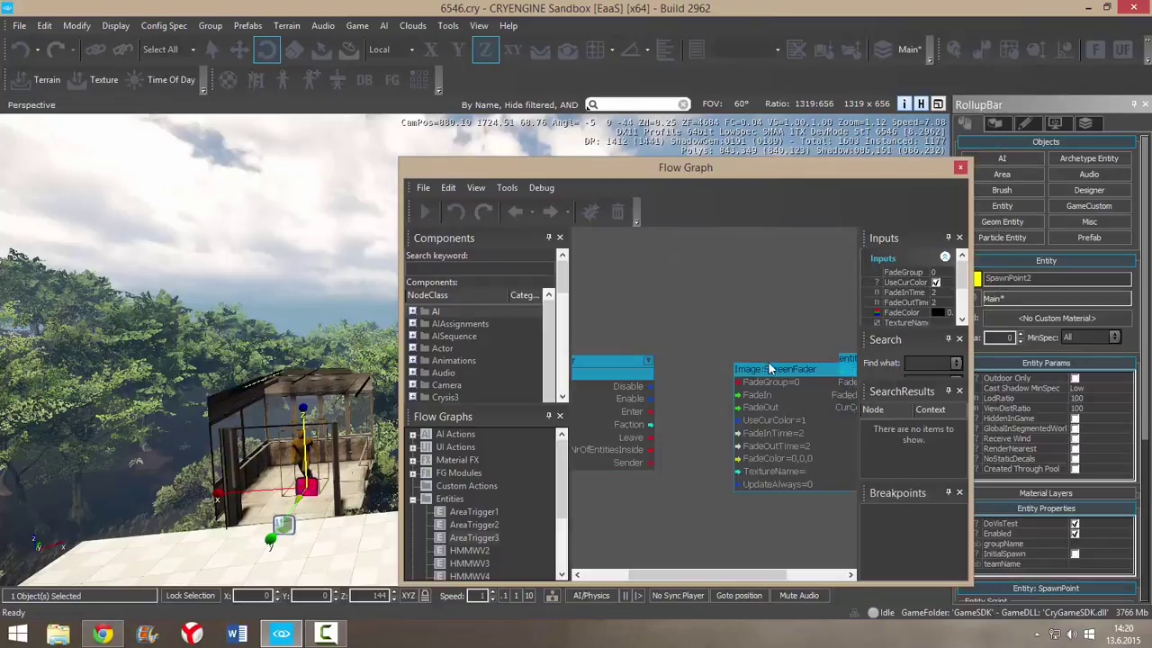
drag(758, 371, 690, 346)
- Link the trigger's Enter output to the ScreenFader's FadeIn input, and its FadedIn output to the spawn point's Spawn input
drag(639, 413, 682, 371)
right_drag(744, 421, 631, 417)
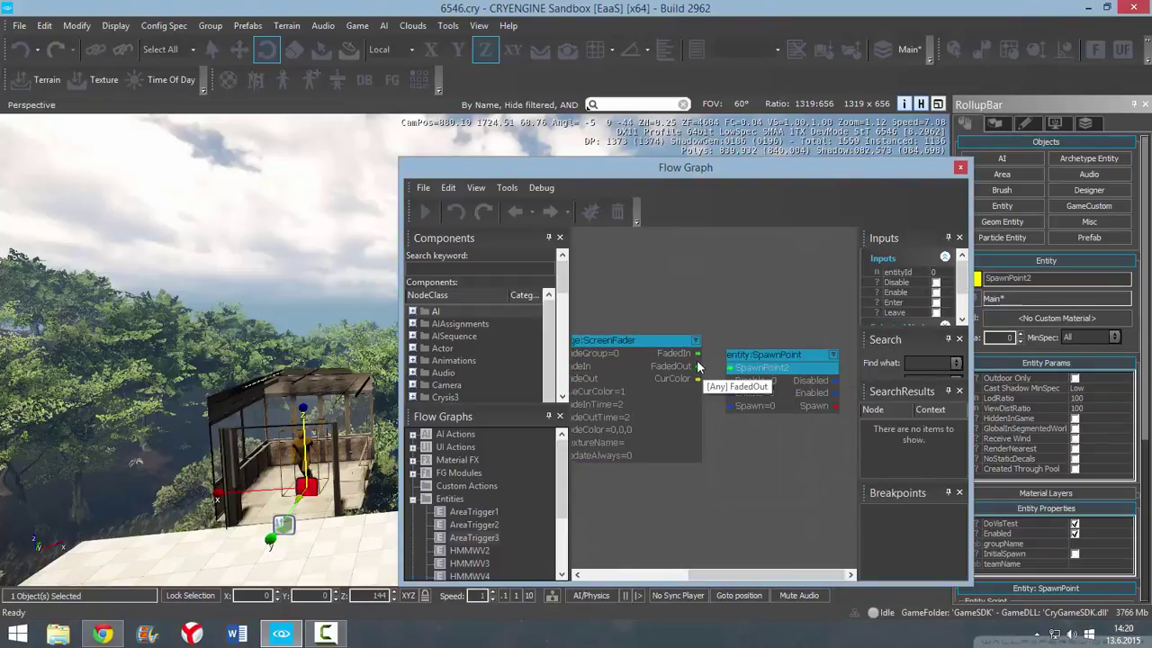
drag(698, 354, 734, 411)
- Set the ScreenFader node's FadeInTime to 5.1
right_drag(734, 412, 870, 411)
scroll(743, 414, up, 5)
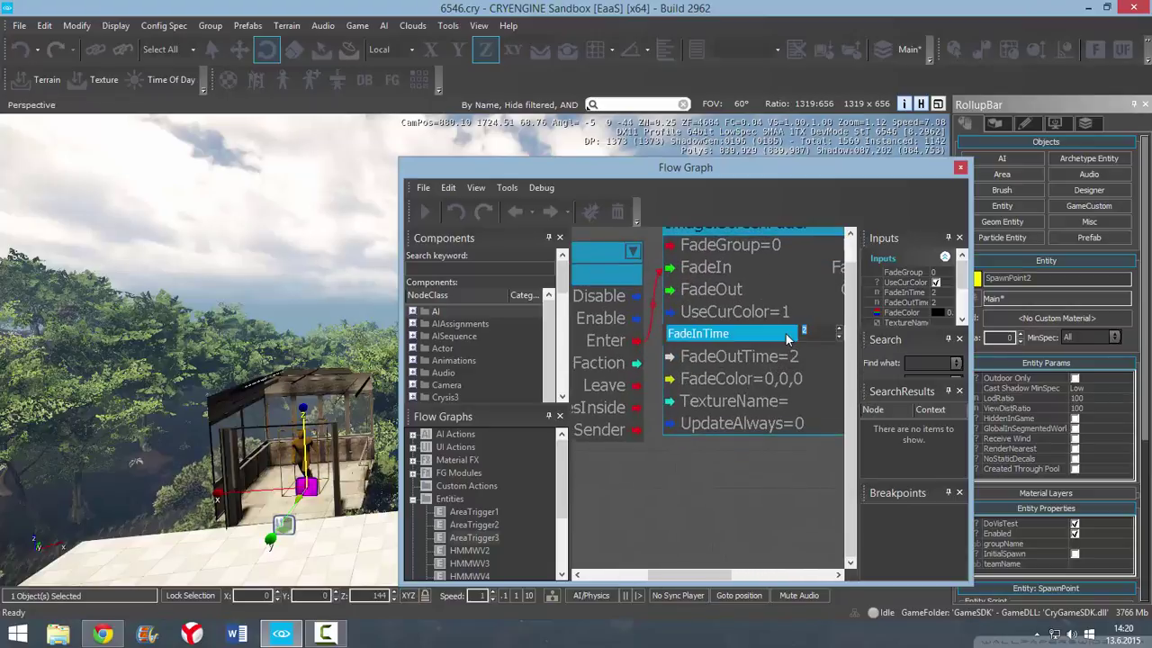
click(840, 331)
drag(840, 332, 842, 320)
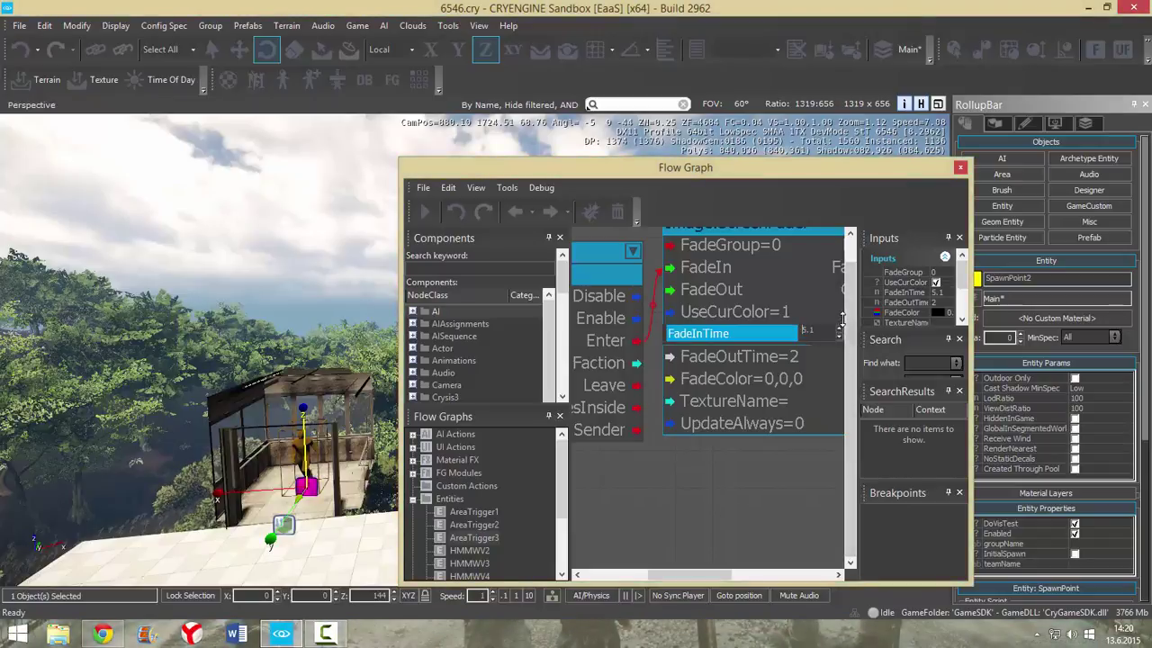
- Close the flow graph and test the teleport in game mode by walking into the lower elevator
click(961, 169)
key(w)
right_drag(433, 195, 441, 288)
key(w)
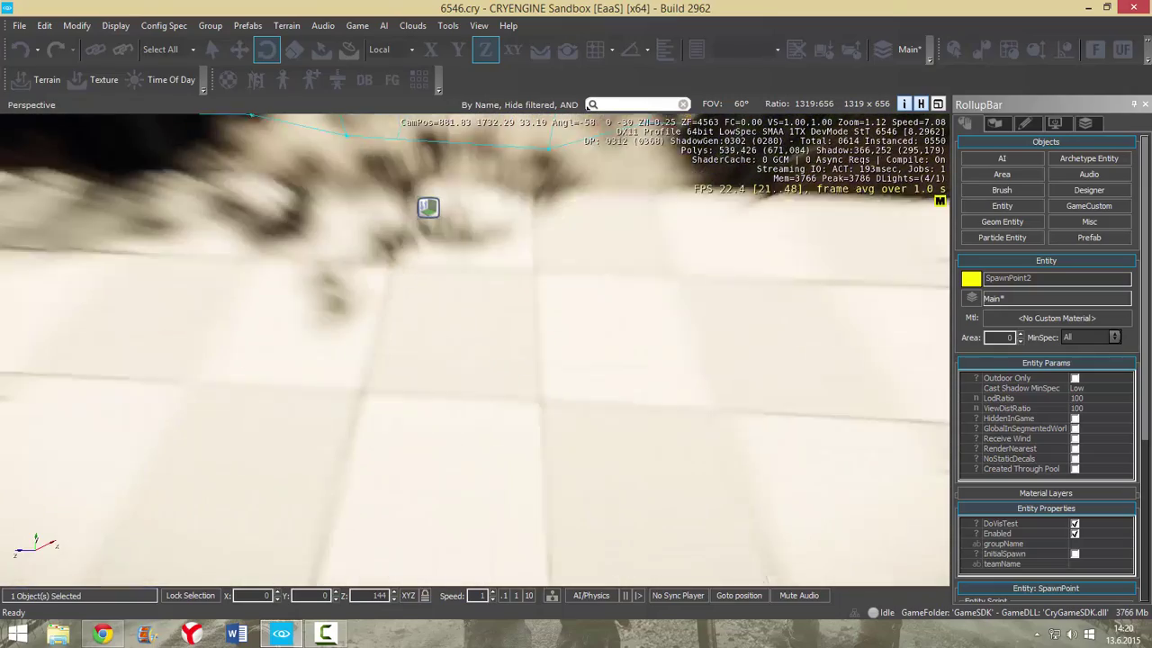
click(358, 27)
click(374, 40)
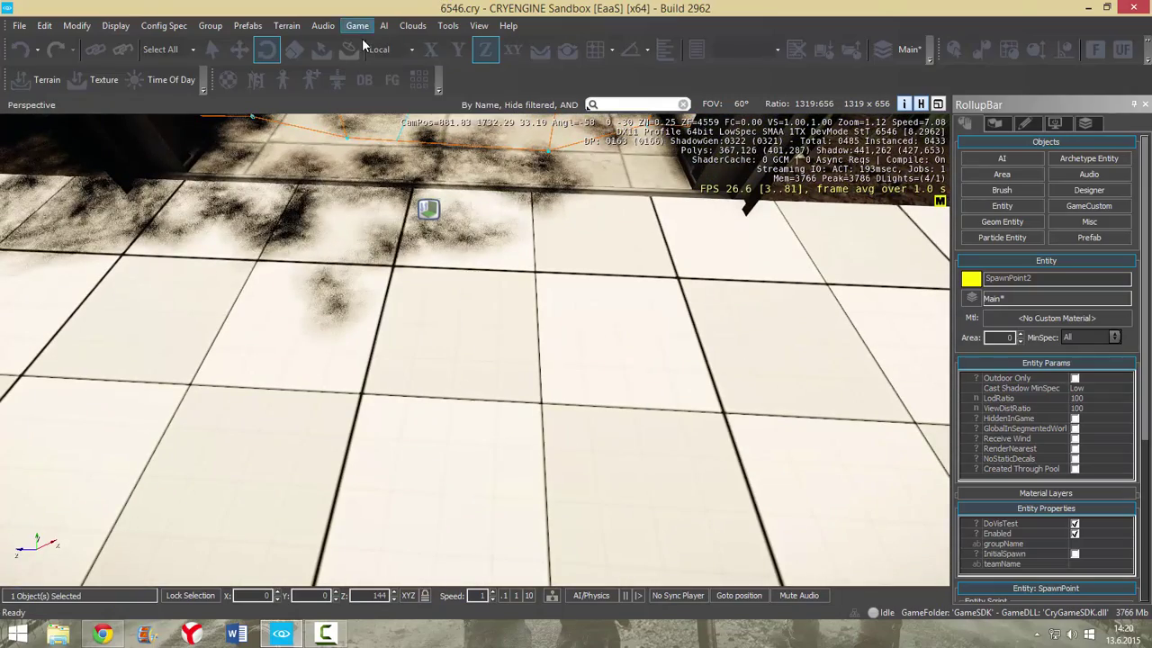
key(w)
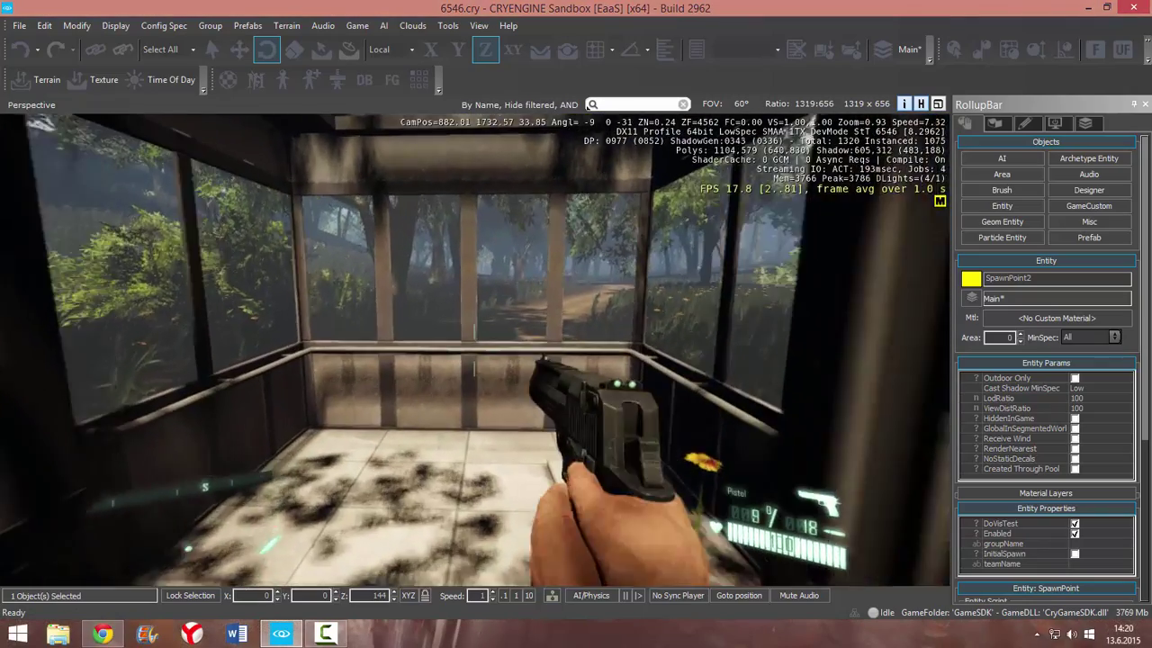
key(w)
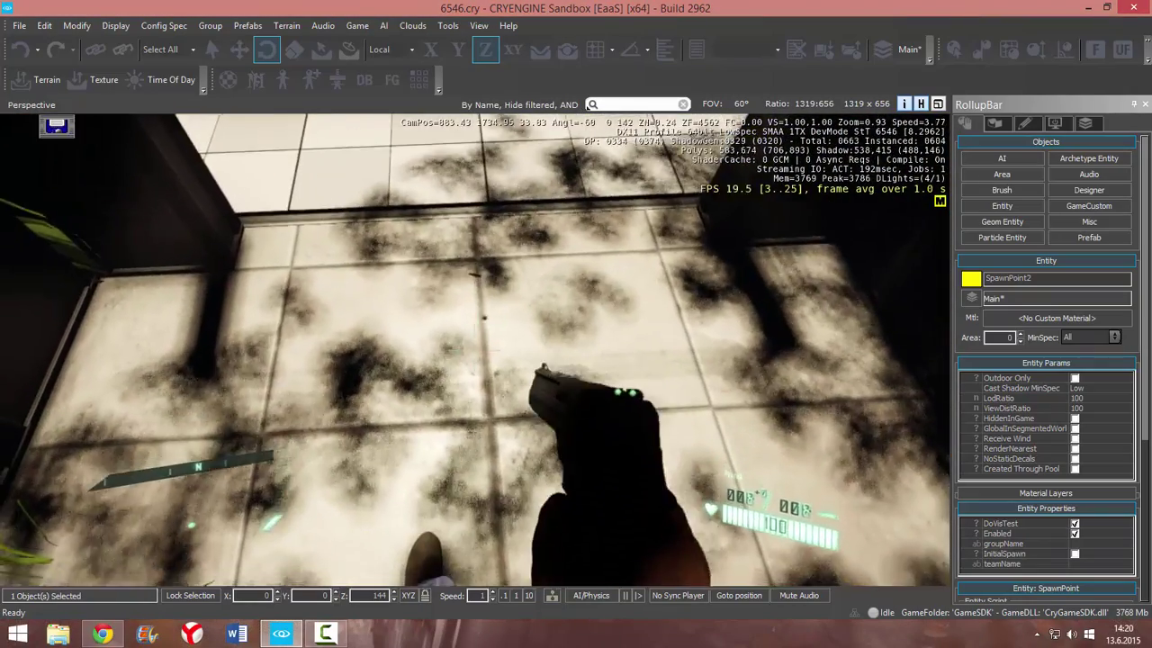
key(Escape)
- Reopen the area trigger's flow graph and feed the spawn point's Spawn input from the ScreenFader's FadedOut output instead of FadedIn
key(w)
right_drag(609, 387, 504, 149)
key(s)
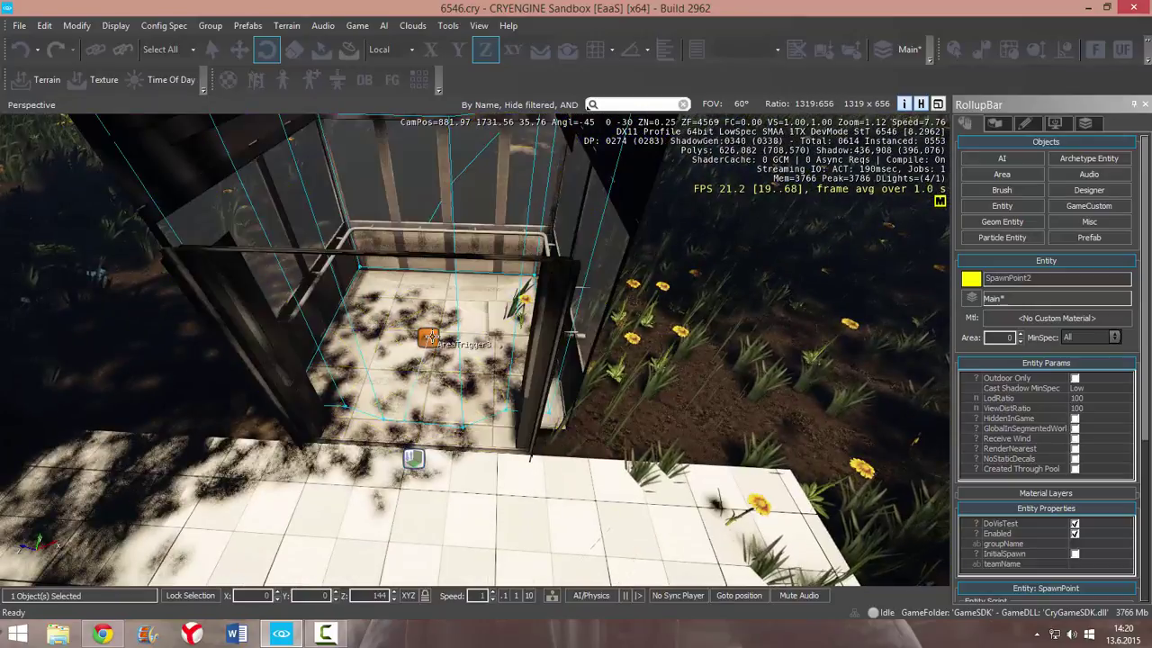
right_click(430, 338)
click(531, 345)
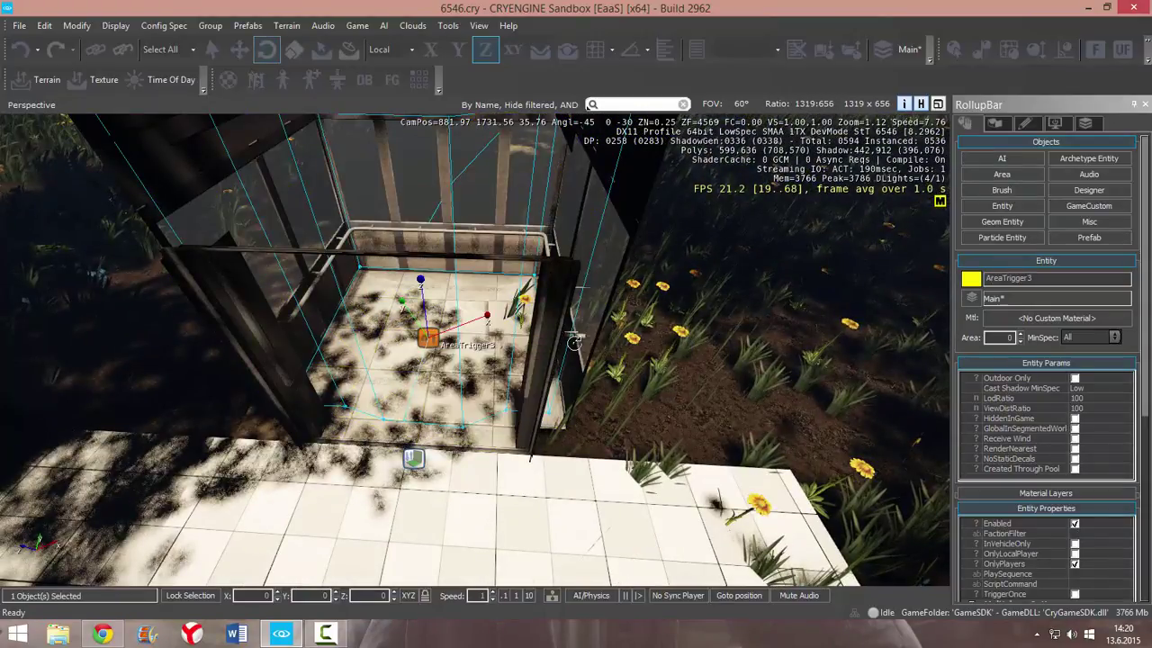
right_drag(454, 365, 311, 396)
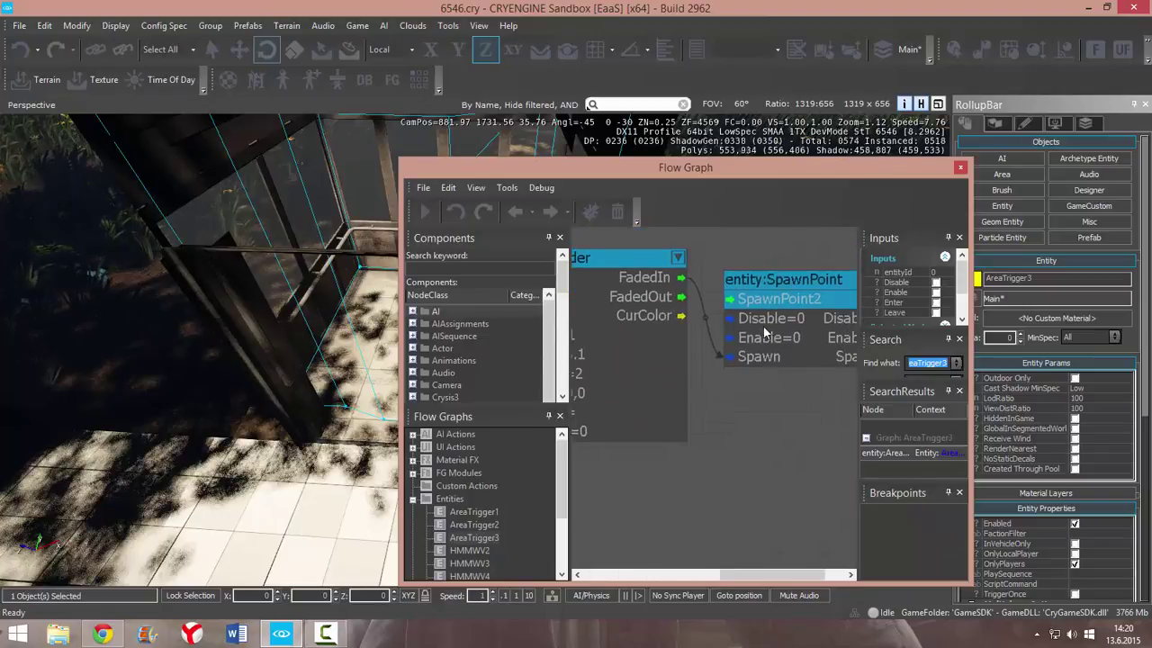
drag(683, 298, 731, 356)
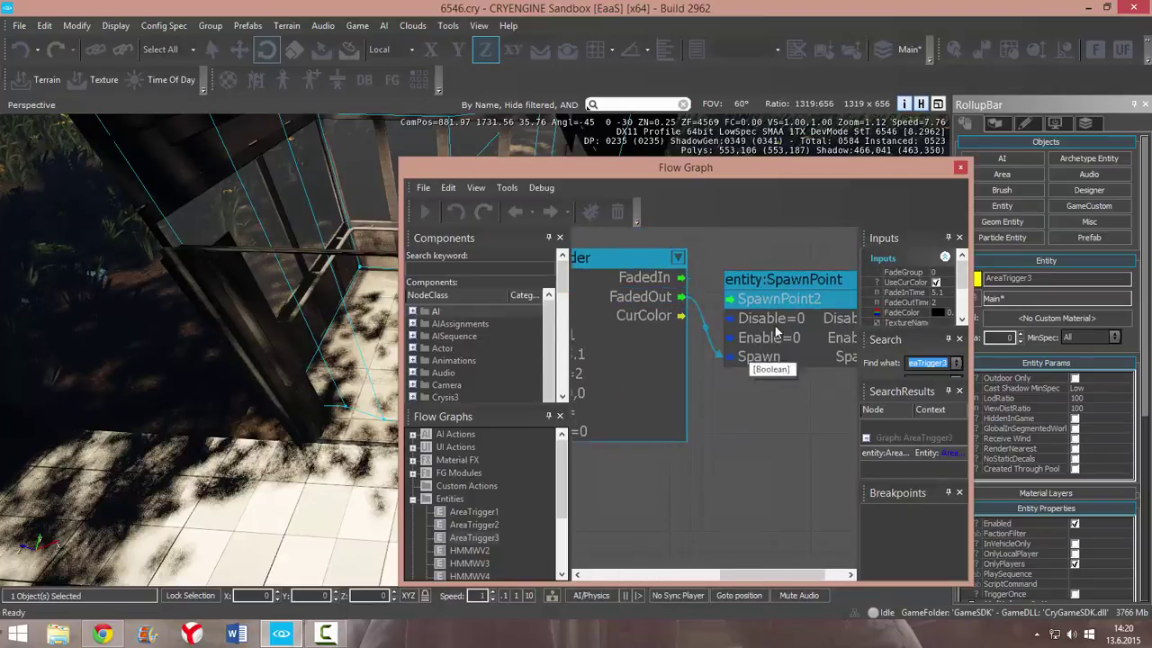
- Close the flow graph and test the FadedOut link by entering the lower elevator in game mode
click(962, 168)
click(961, 167)
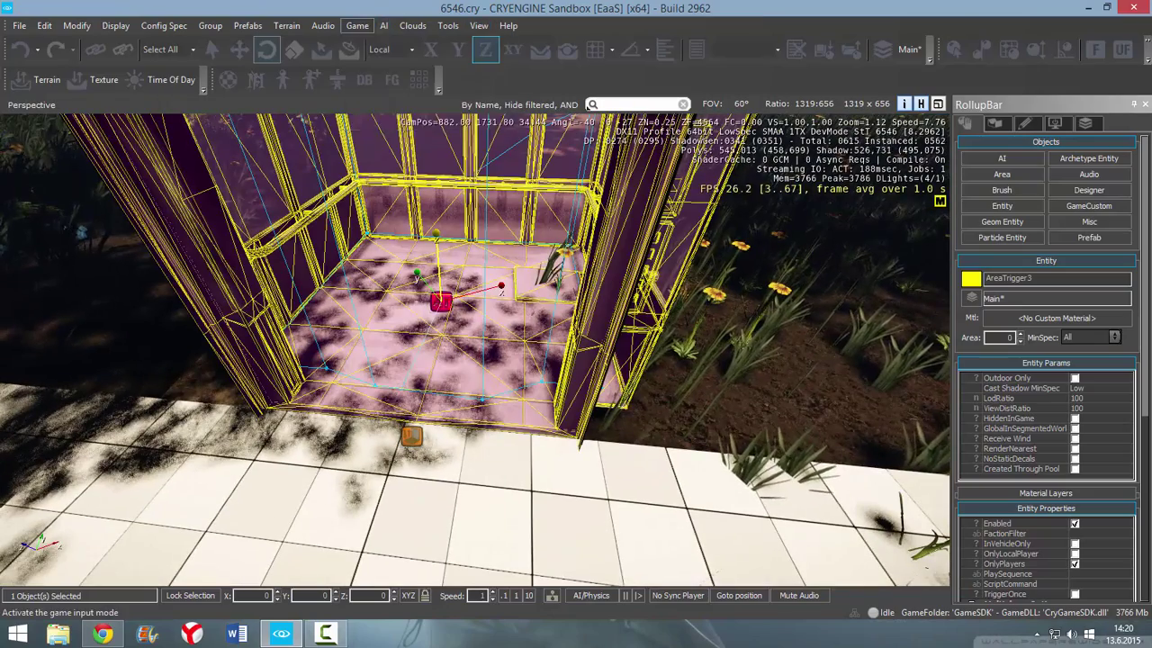
key(ctrl+g)
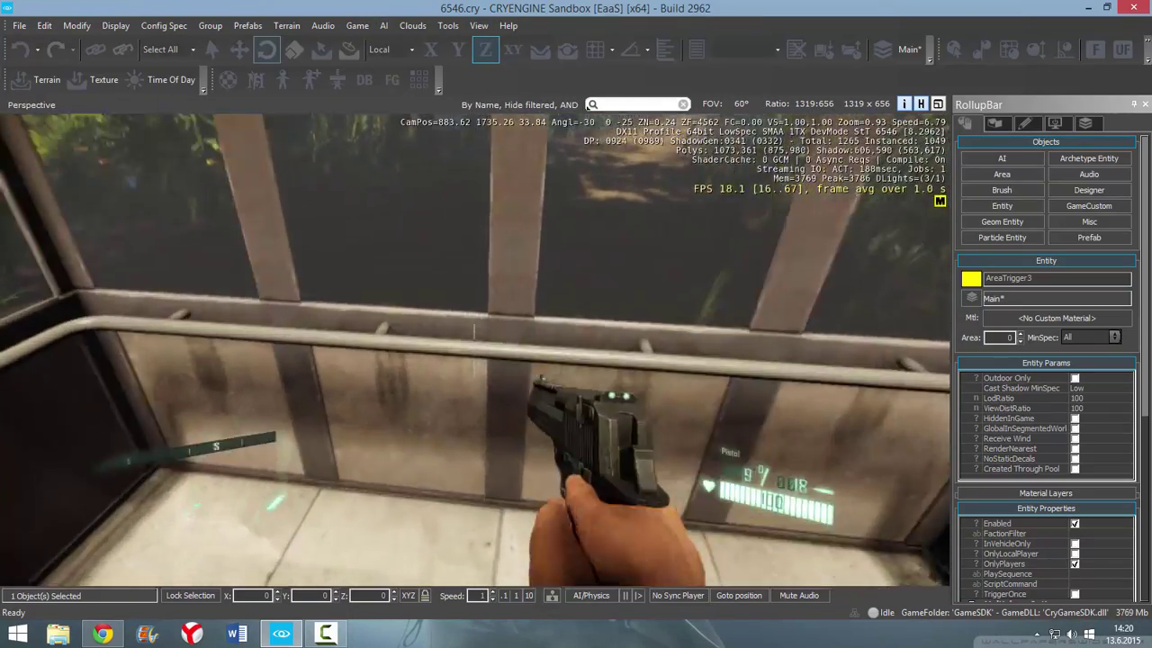
key(Escape)
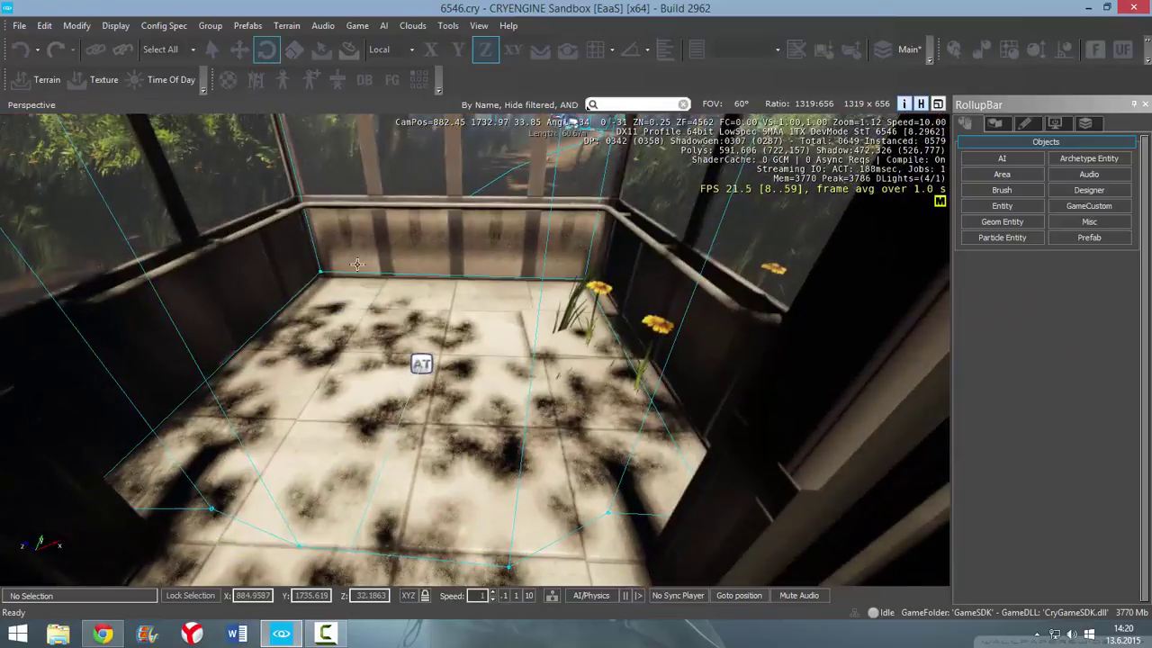
- Open the area trigger's flow graph and examine the links between the trigger, ScreenFader and spawn point nodes
right_click(423, 363)
mouse_move(471, 368)
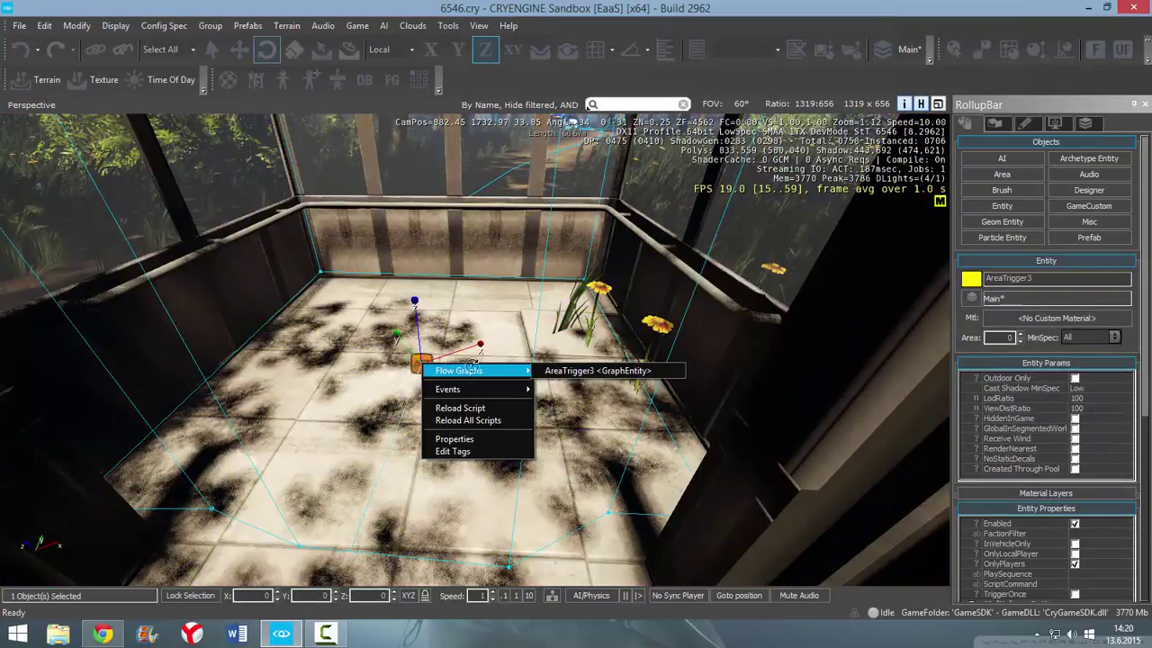
click(591, 369)
scroll(766, 435, up, 7)
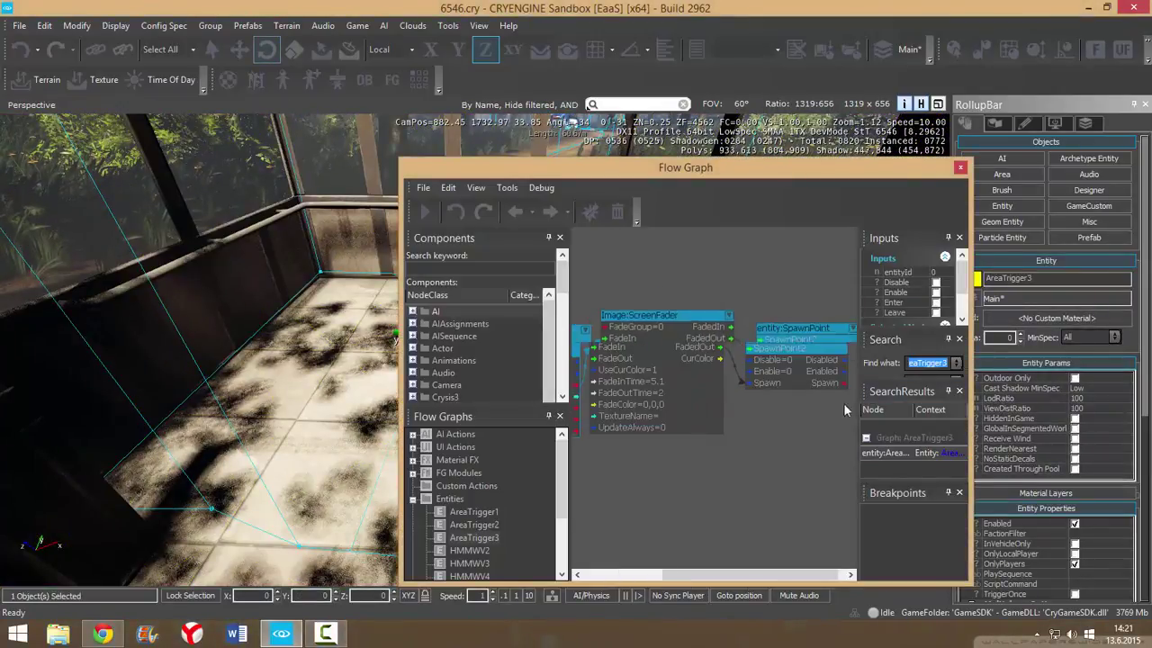
right_drag(841, 409, 715, 421)
right_drag(627, 324, 716, 336)
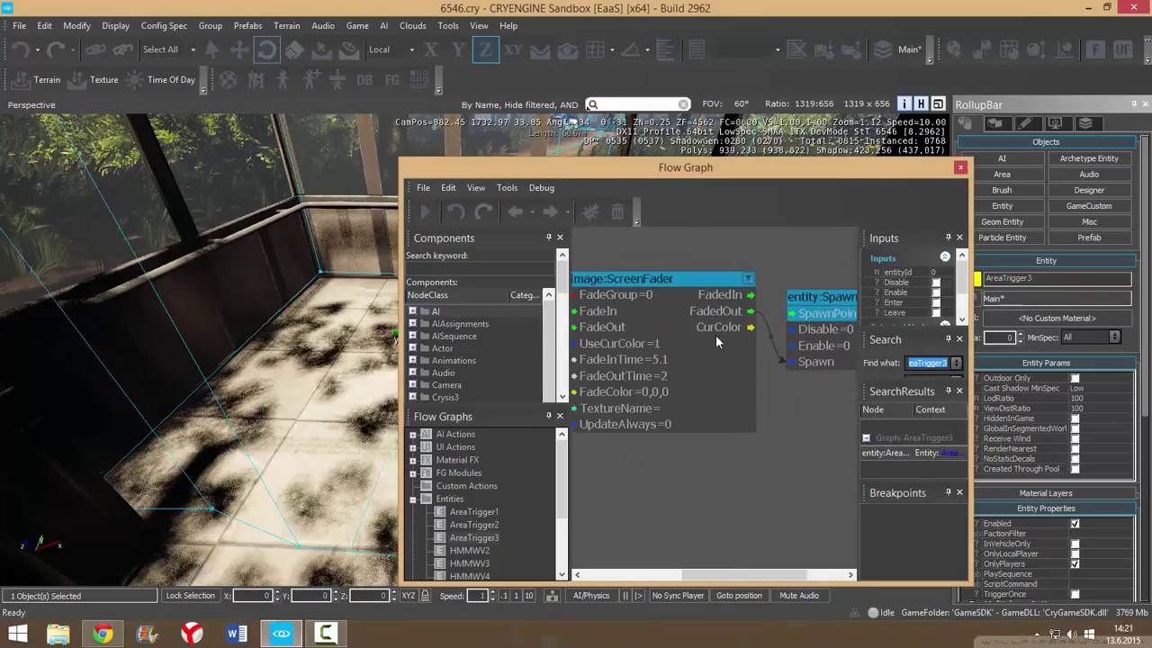
right_drag(623, 304, 786, 346)
right_drag(814, 378, 686, 329)
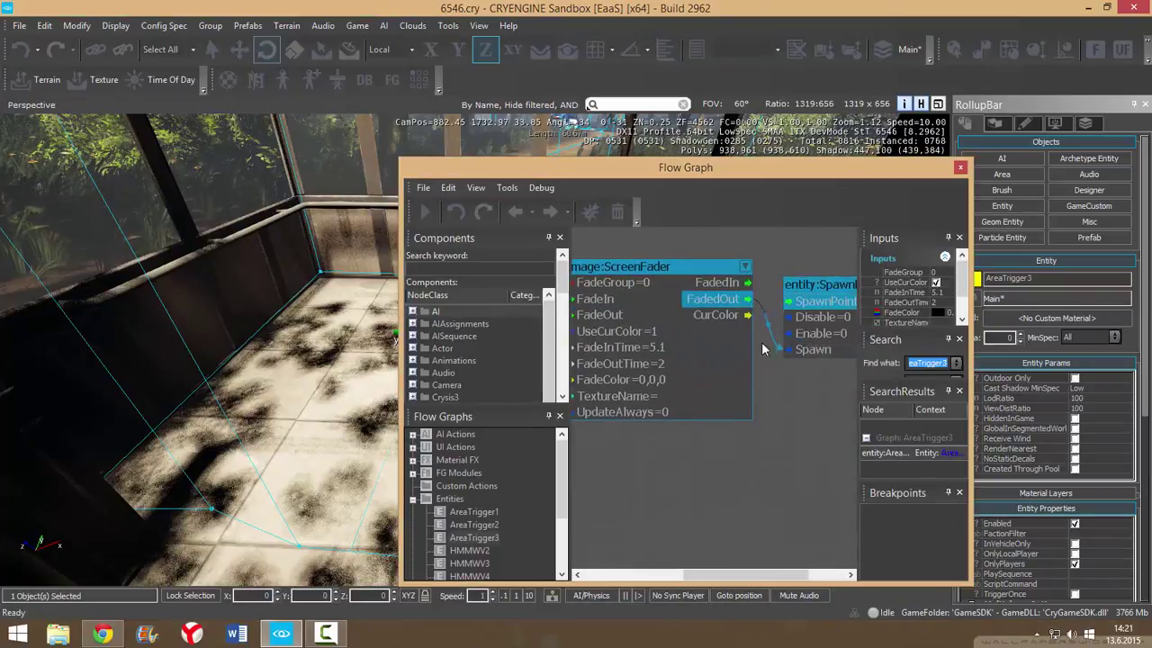
- Disconnect the ScreenFader's FadedOut output from the spawn point and move the ScreenFader node beyond the spawn point node
drag(690, 271, 871, 181)
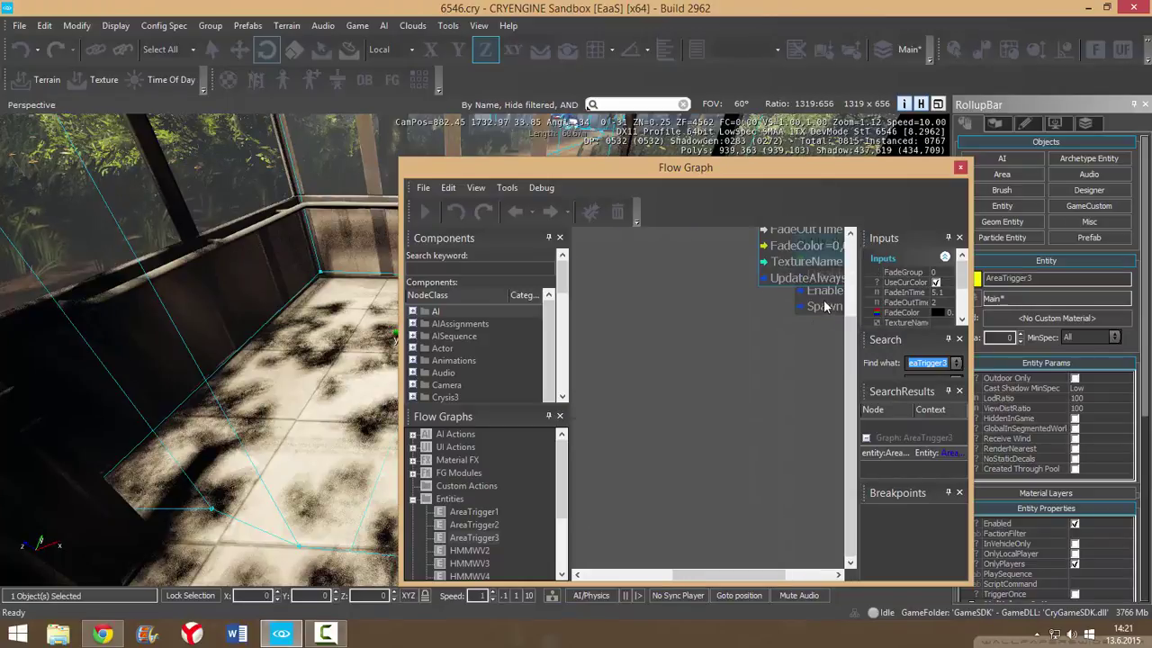
drag(825, 303, 723, 346)
drag(806, 244, 612, 250)
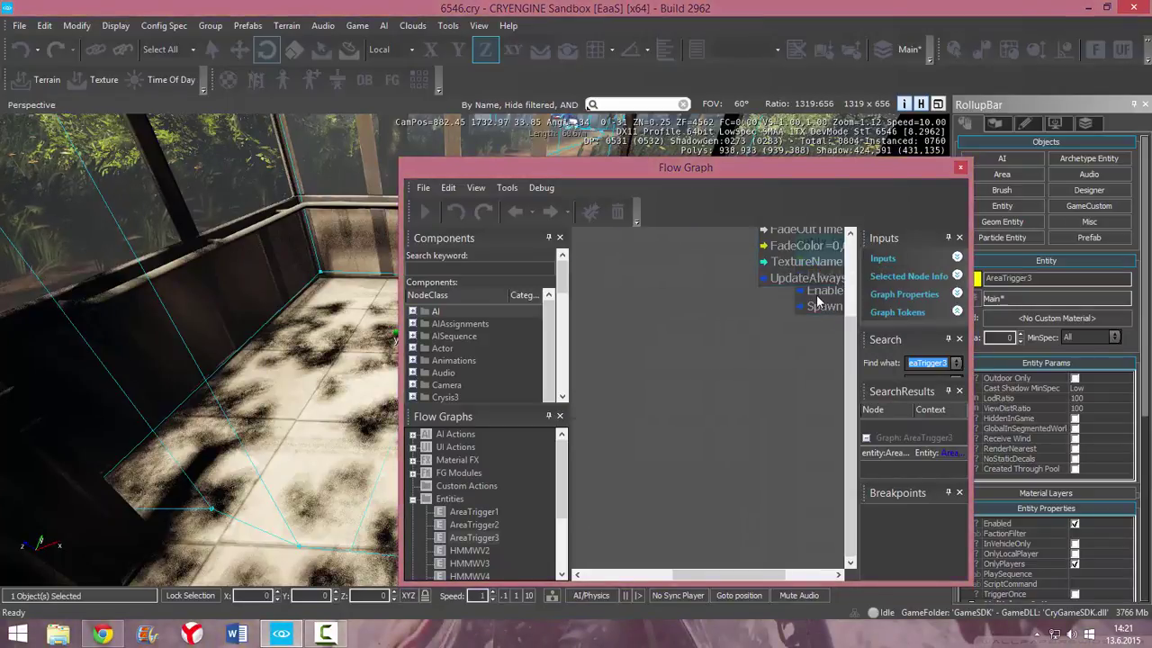
right_drag(801, 328, 565, 411)
click(640, 389)
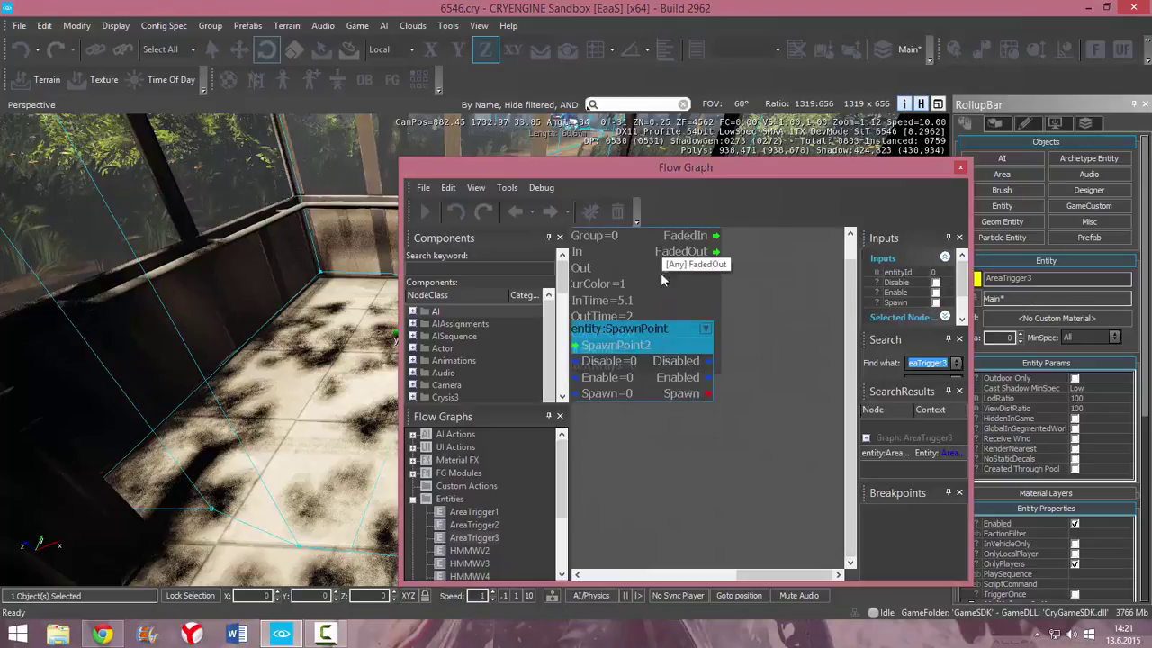
right_drag(661, 272, 674, 345)
drag(670, 296, 855, 216)
right_drag(660, 411, 770, 377)
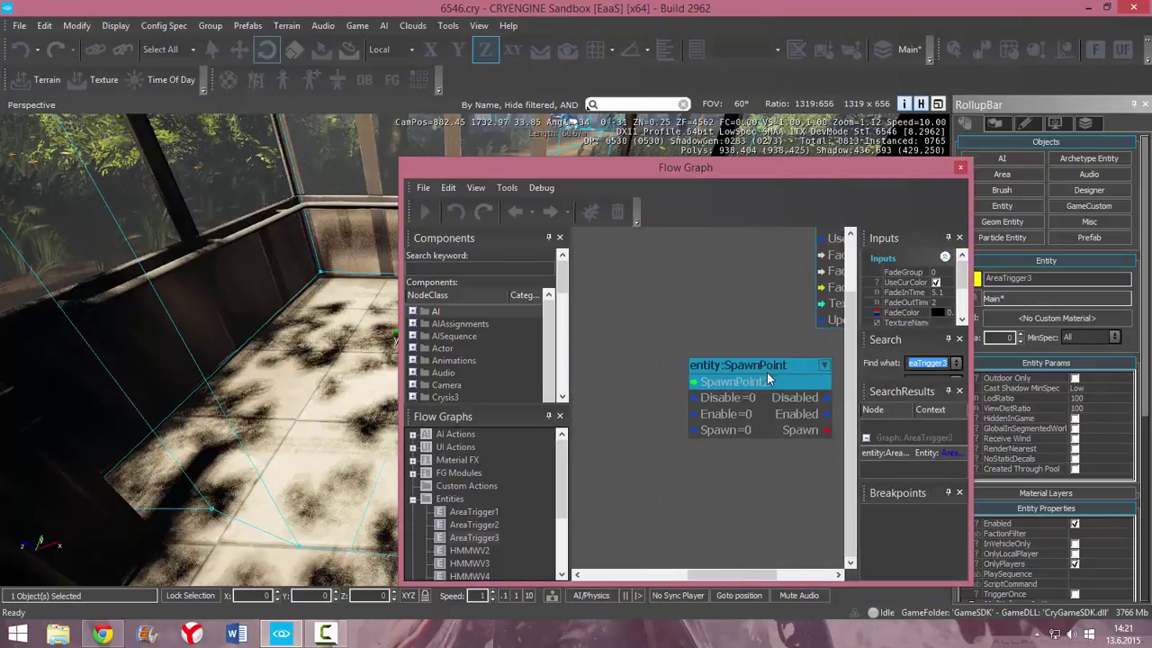
- Bring the spawn point node closer to the area trigger node and link the trigger's Enter output to the Spawn input
drag(707, 374, 587, 372)
right_drag(588, 373, 678, 346)
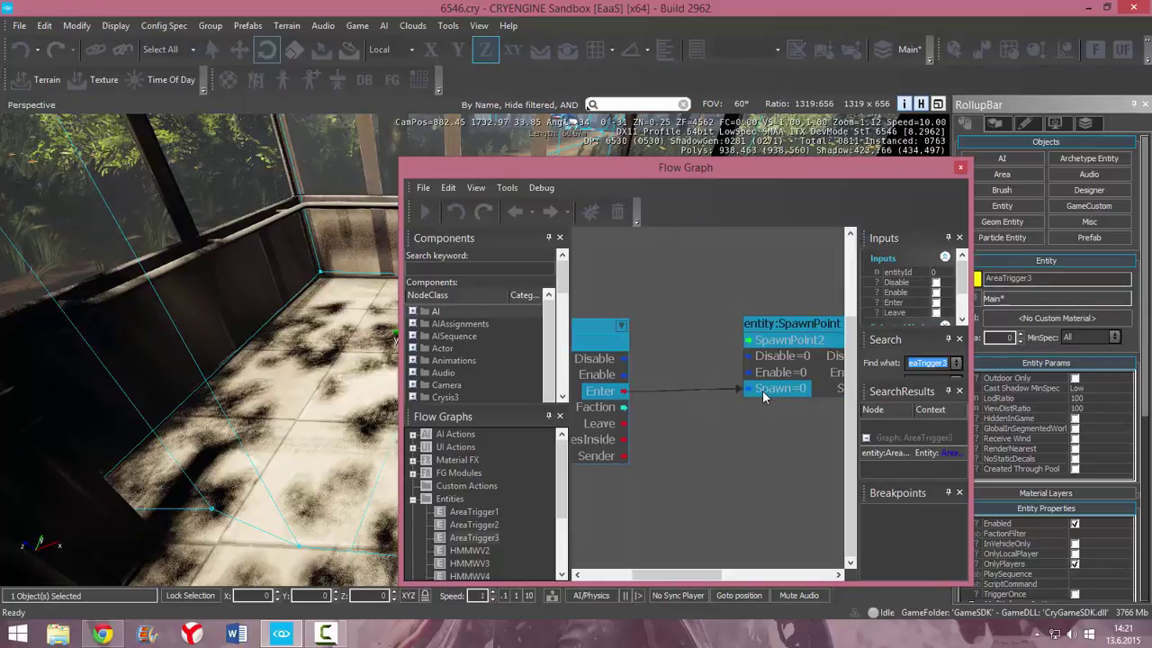
drag(764, 391, 765, 391)
- Link the spawn point's Spawn output to the ScreenFader's FadeIn input and close the flow graph
right_drag(778, 394, 554, 401)
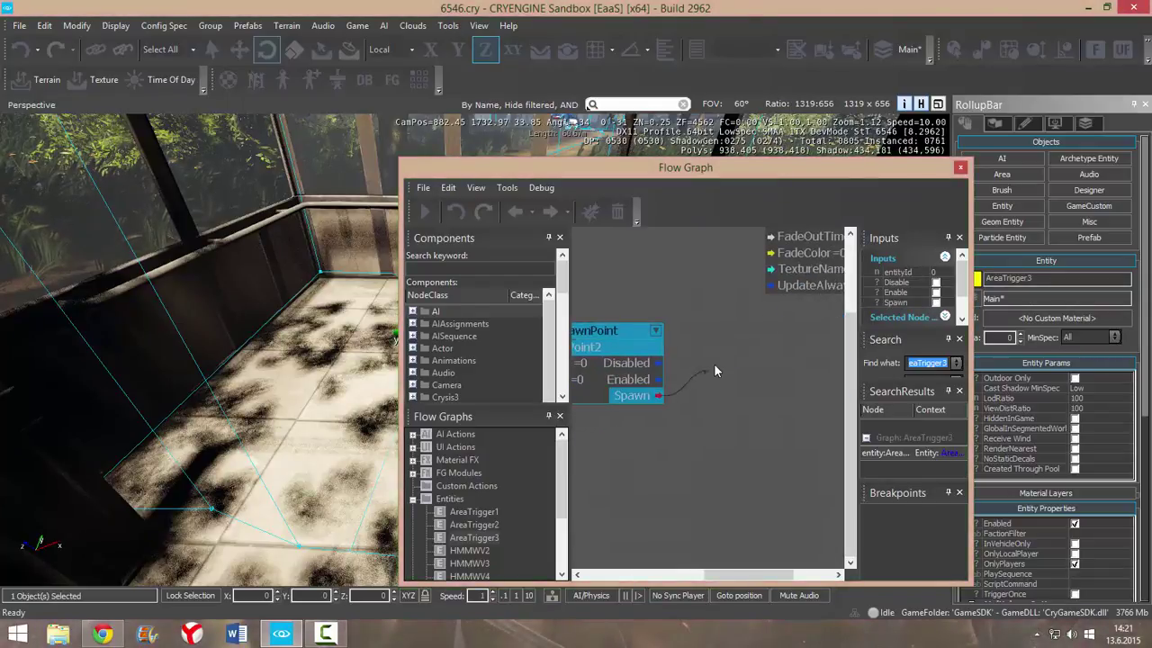
right_drag(714, 363, 653, 493)
drag(653, 493, 711, 348)
drag(729, 308, 728, 305)
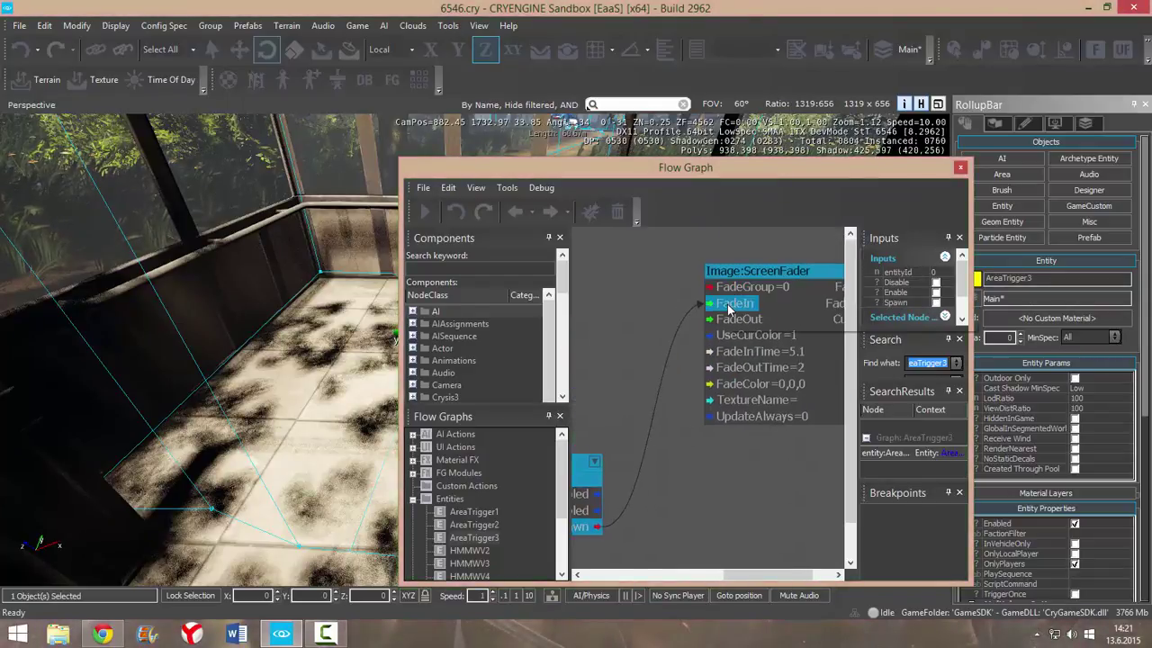
click(959, 169)
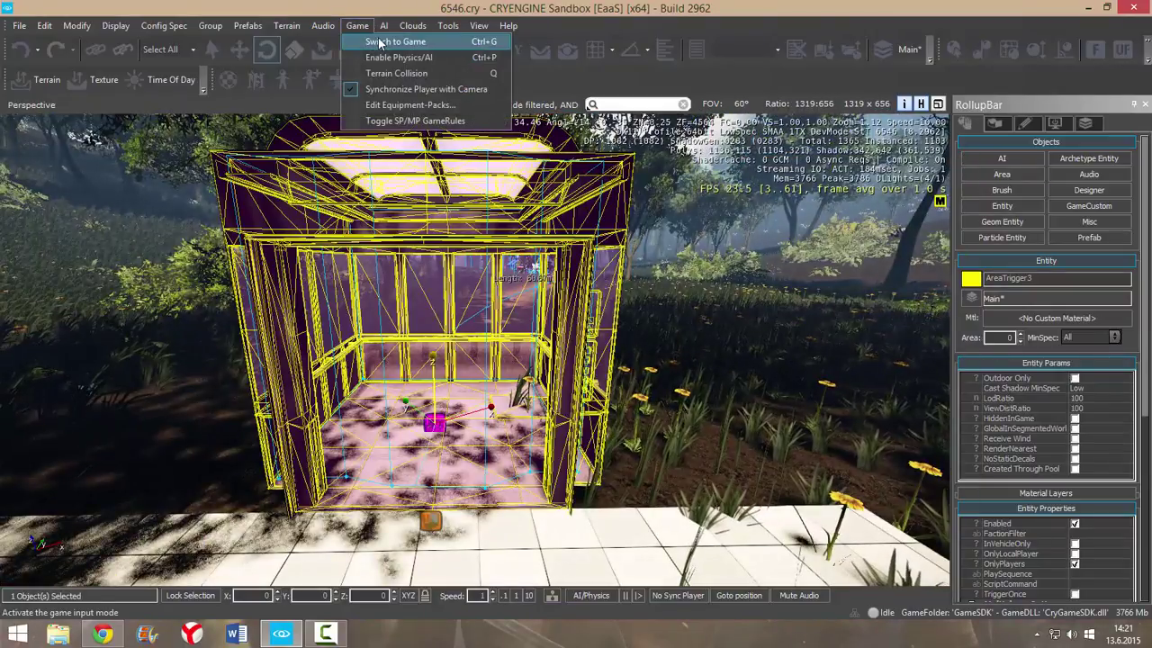
- Play-test the elevator teleport, walking out of the upper elevator and off the platform, and return to editing
click(395, 42)
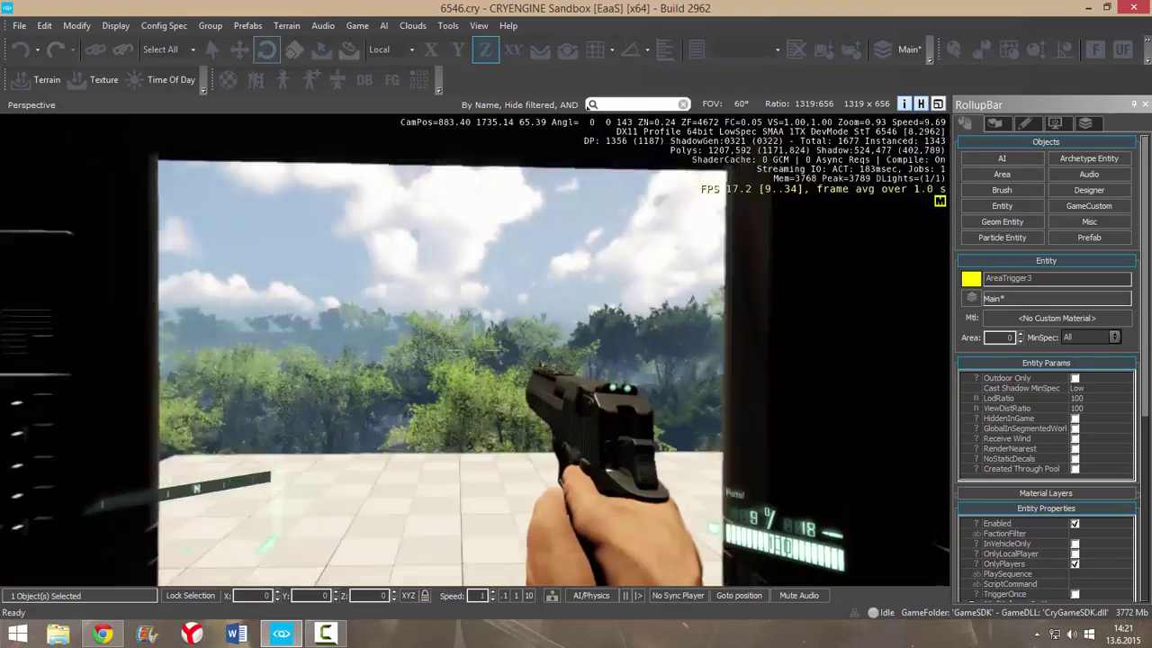
key(s)
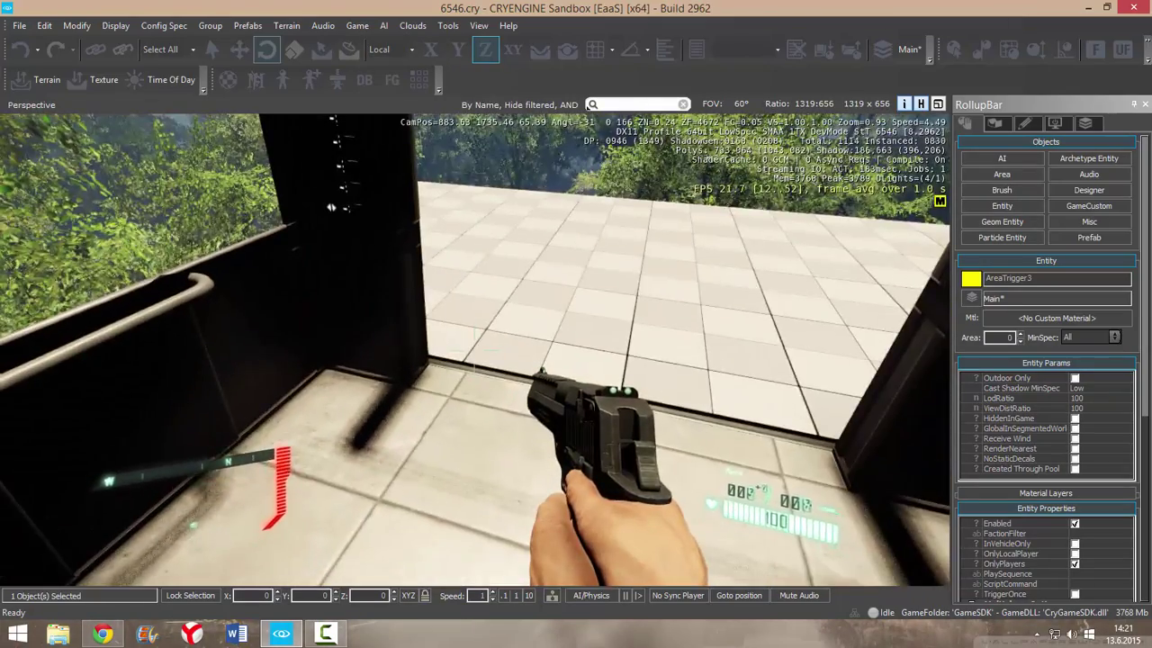
key(w)
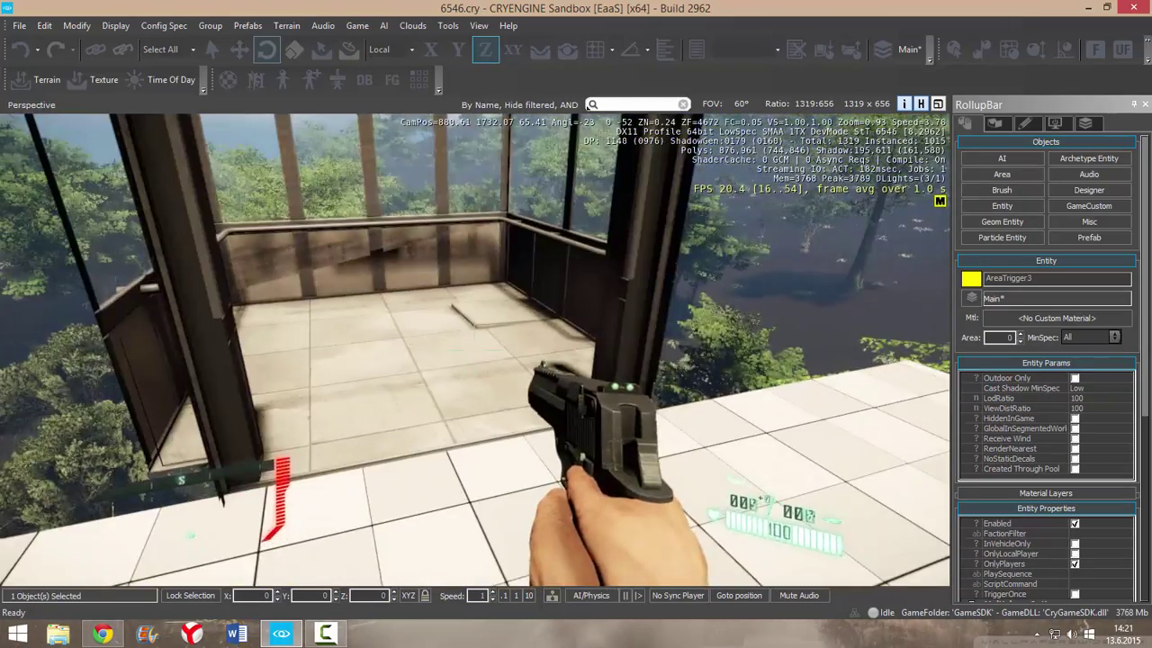
key(s)
key(w)
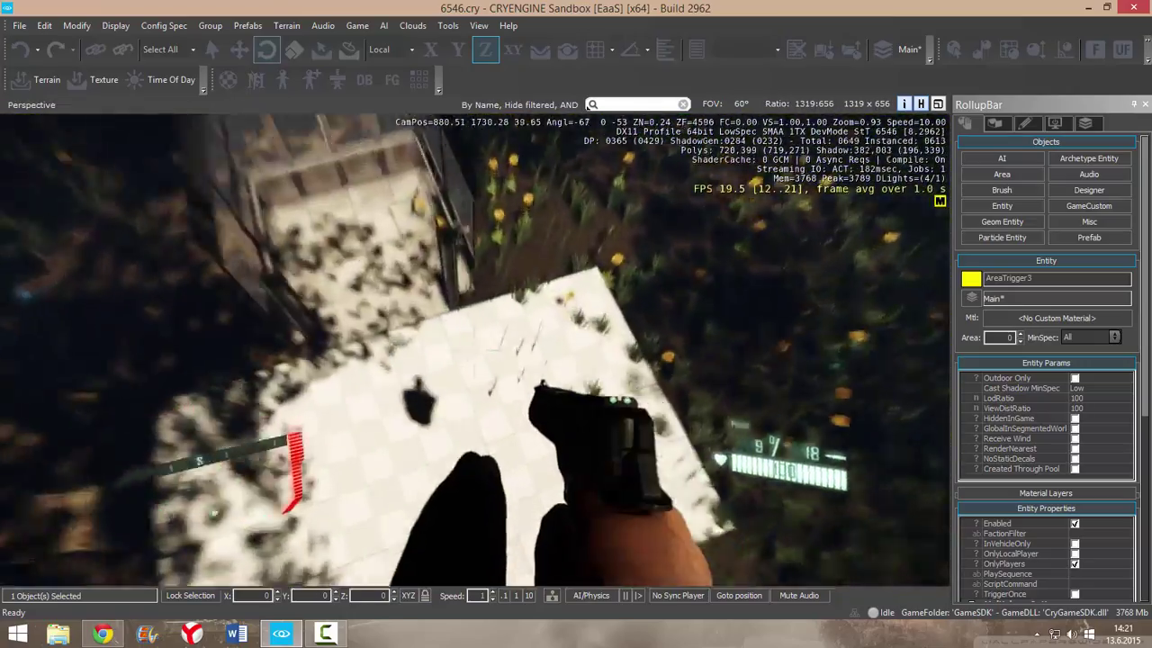
key(Escape)
- Return to the lower elevator and open the flow graph of its area trigger
right_drag(533, 288, 740, 404)
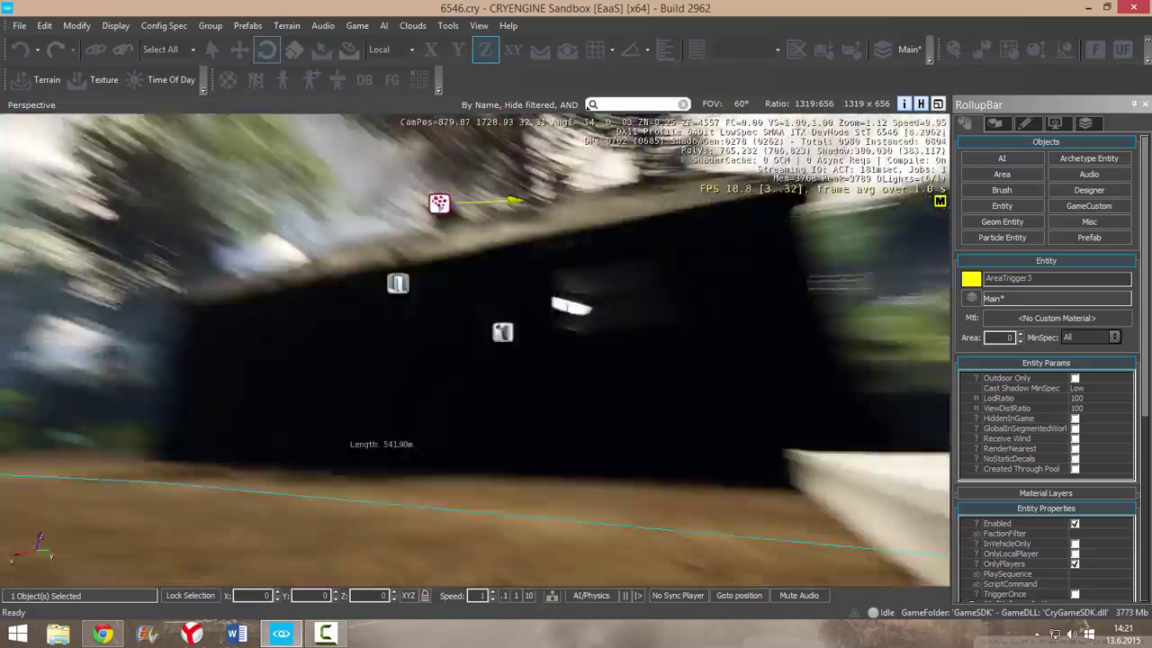
key(w)
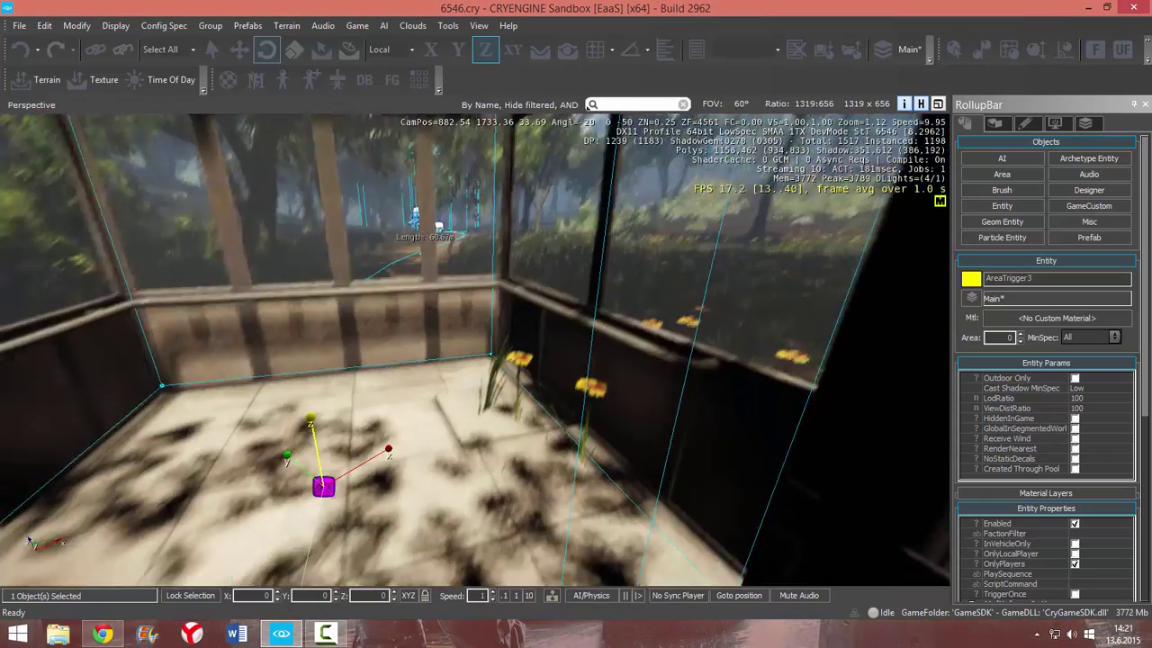
right_drag(486, 310, 455, 387)
key(s)
scroll(475, 313, up, 2)
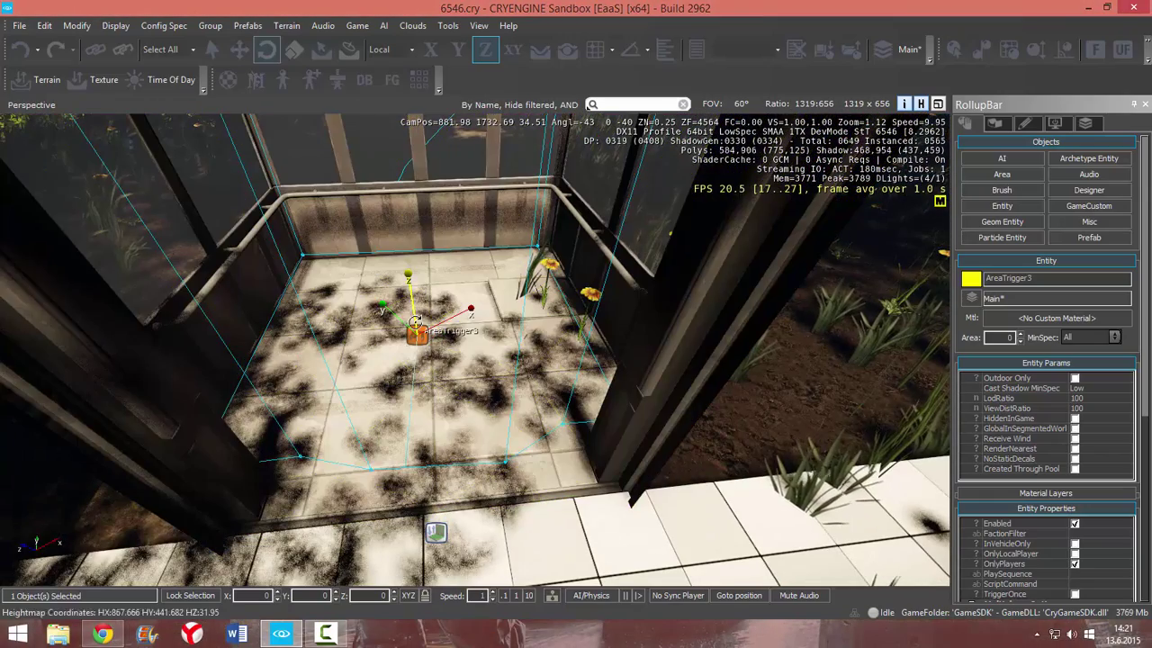
click(563, 330)
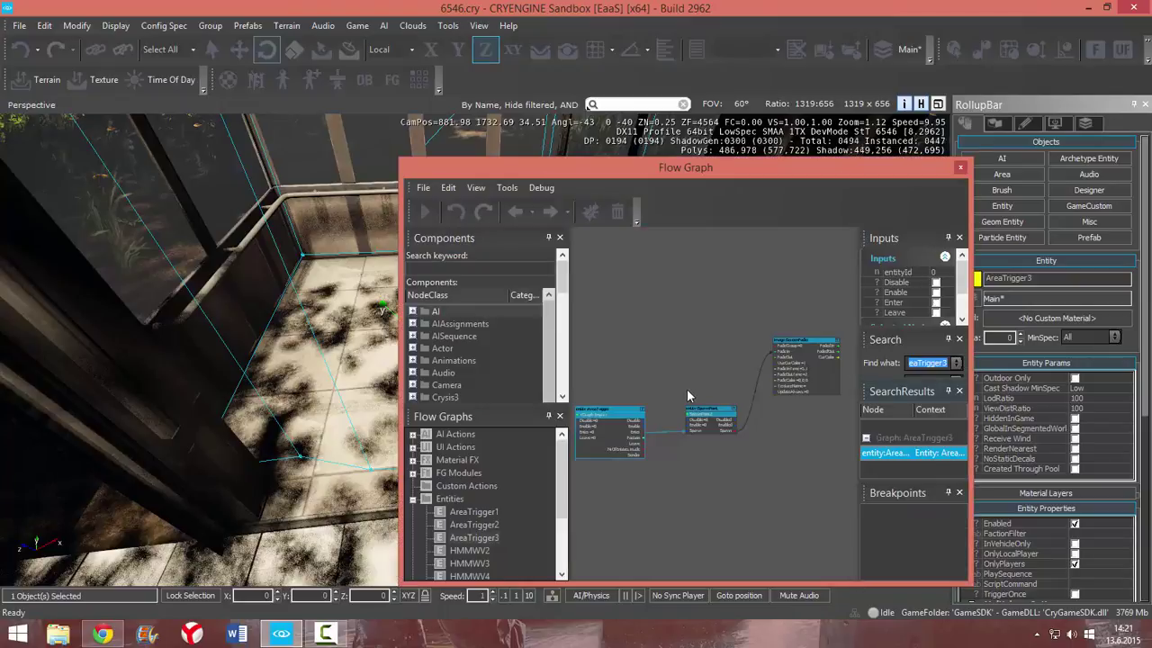
- Set the ScreenFader node's FadeOutTime to 5 and close the flow graph
scroll(687, 389, up, 4)
right_drag(621, 423, 490, 455)
right_drag(755, 398, 678, 435)
scroll(678, 441, up, 5)
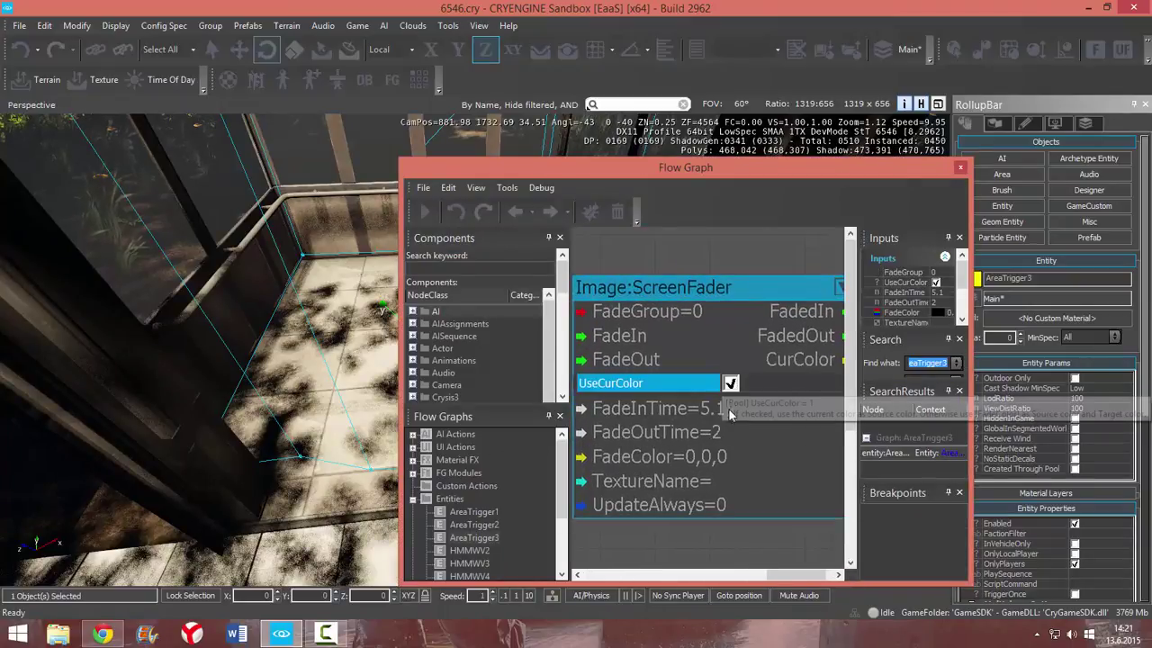
click(725, 414)
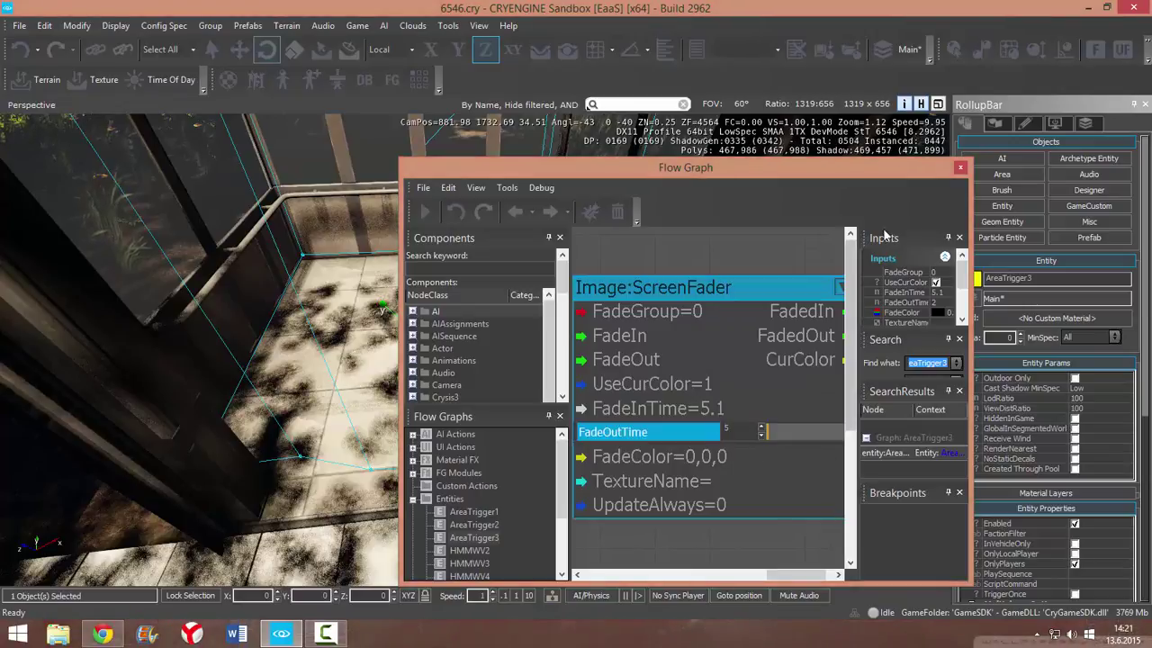
right_drag(696, 462, 664, 427)
right_drag(690, 385, 680, 440)
scroll(675, 427, down, 1)
right_drag(666, 405, 628, 383)
right_drag(799, 332, 695, 355)
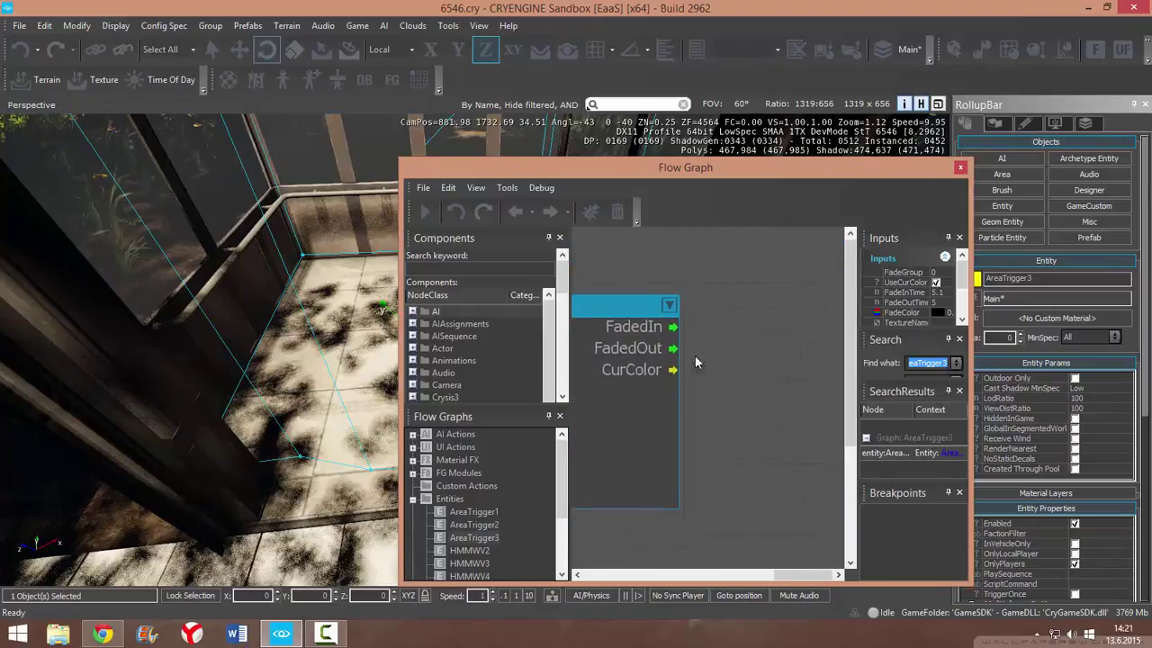
click(961, 168)
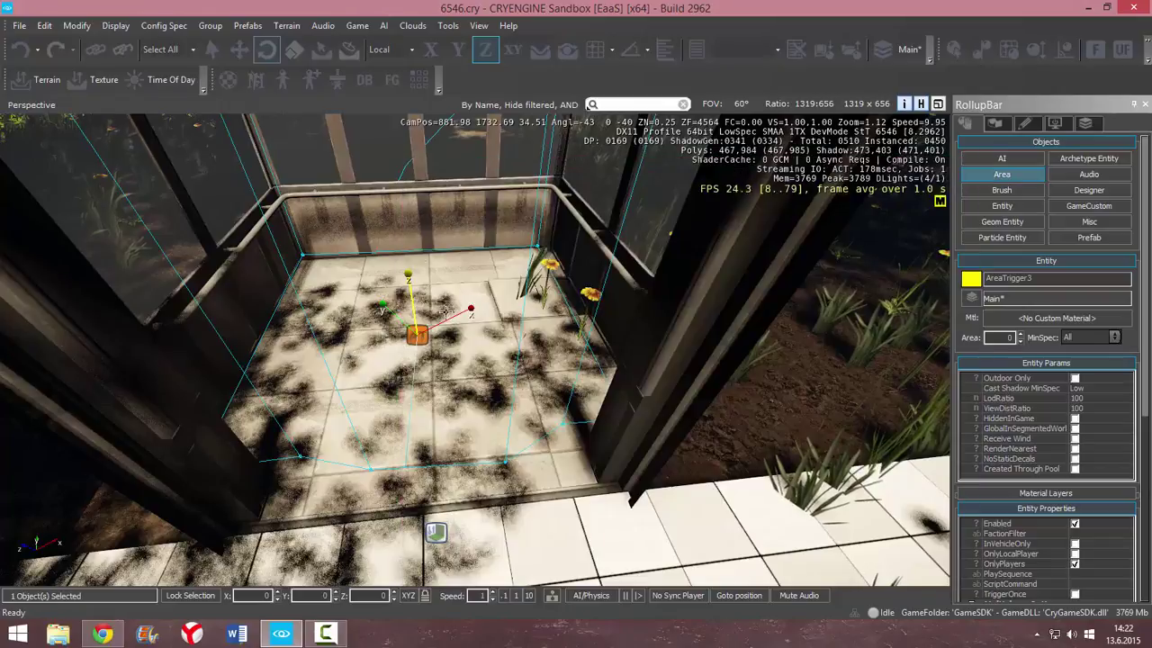
- Play-test the teleport with the changed fade, walk around the upper platform and return to editing
click(358, 26)
click(378, 41)
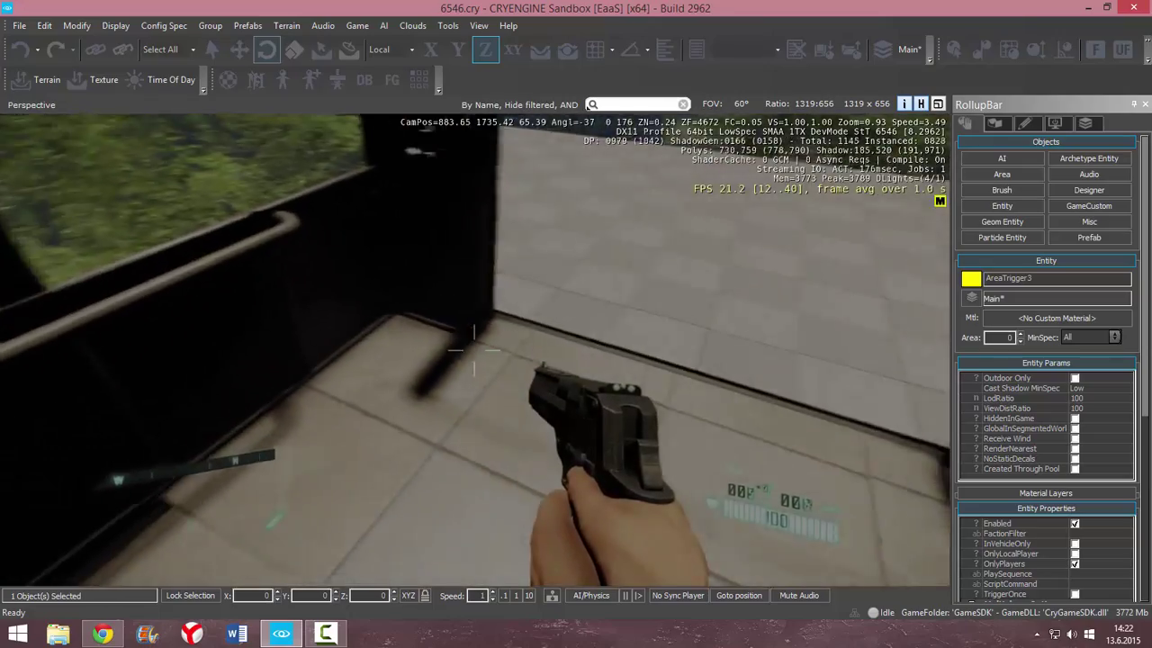
key(w)
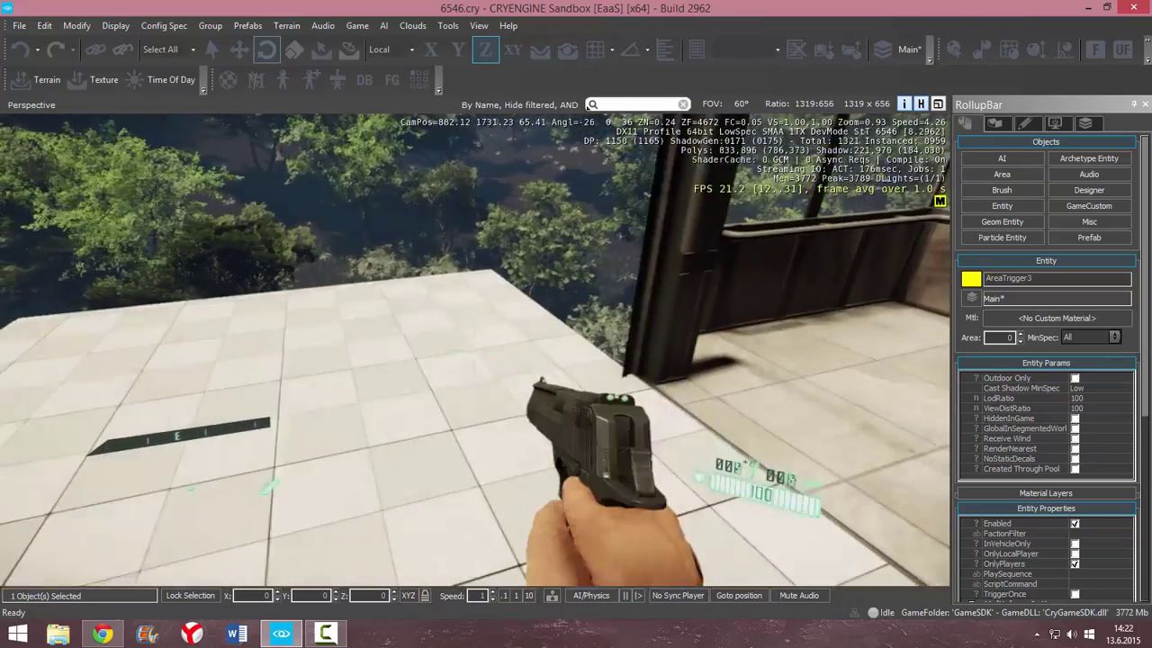
key(Escape)
- Clone the lower elevator's area shape together with its area trigger and place the copies in the upper elevator
scroll(476, 351, down, 10)
right_drag(475, 351, 496, 374)
key(w)
key(w)
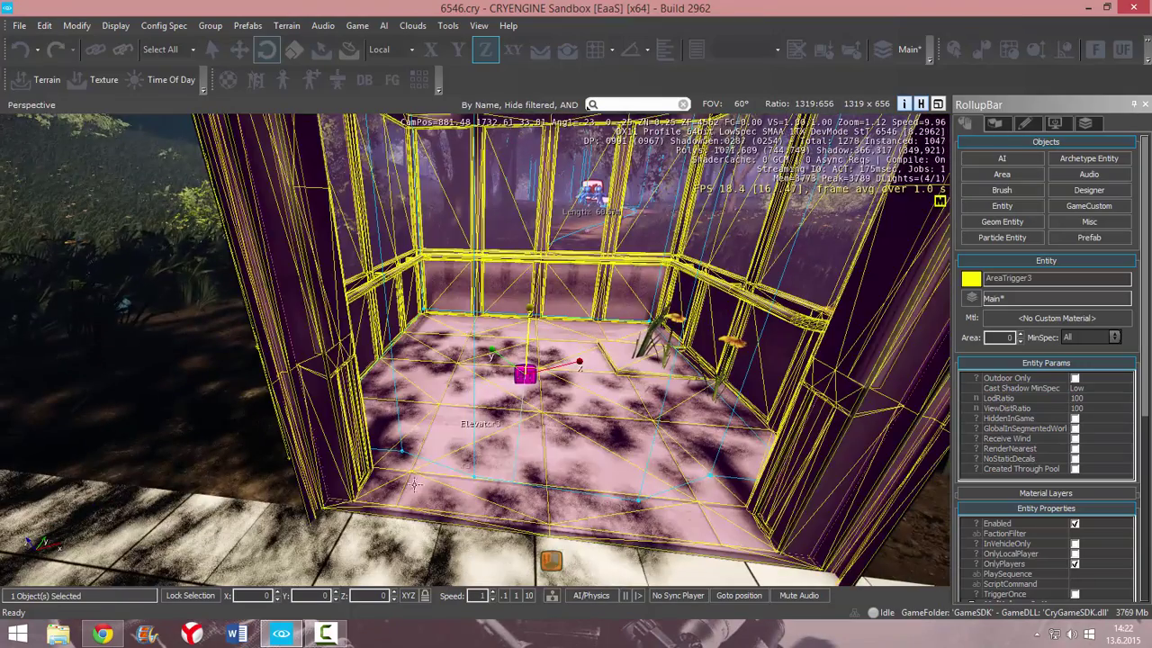
click(474, 473)
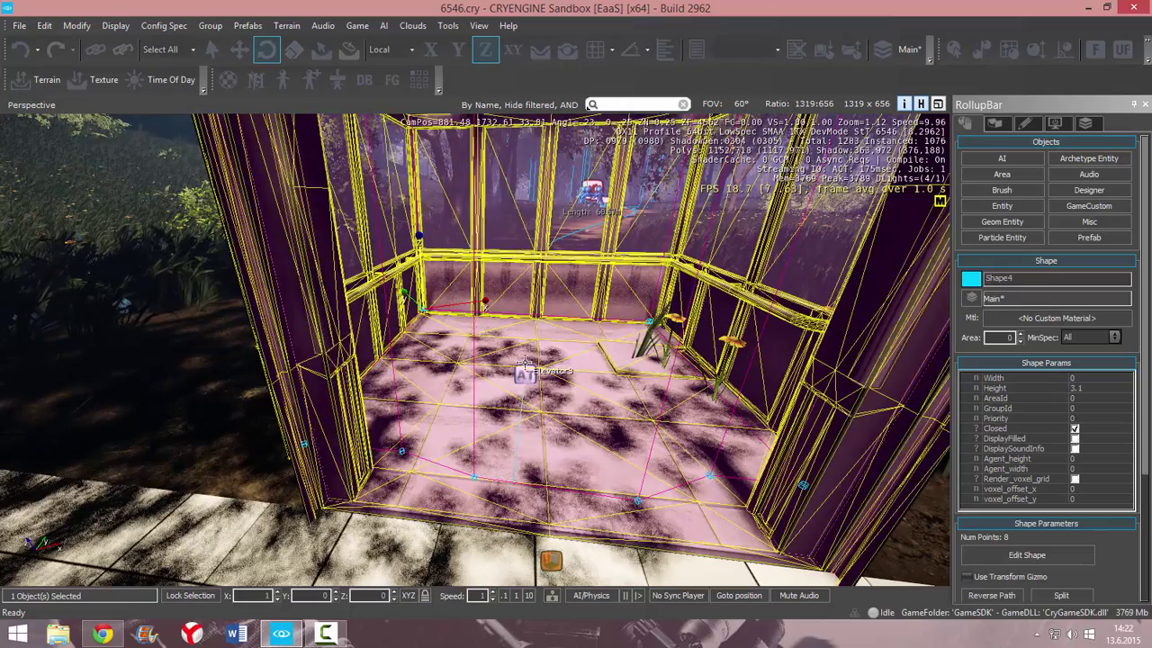
ctrl+click(524, 375)
right_drag(525, 375, 531, 414)
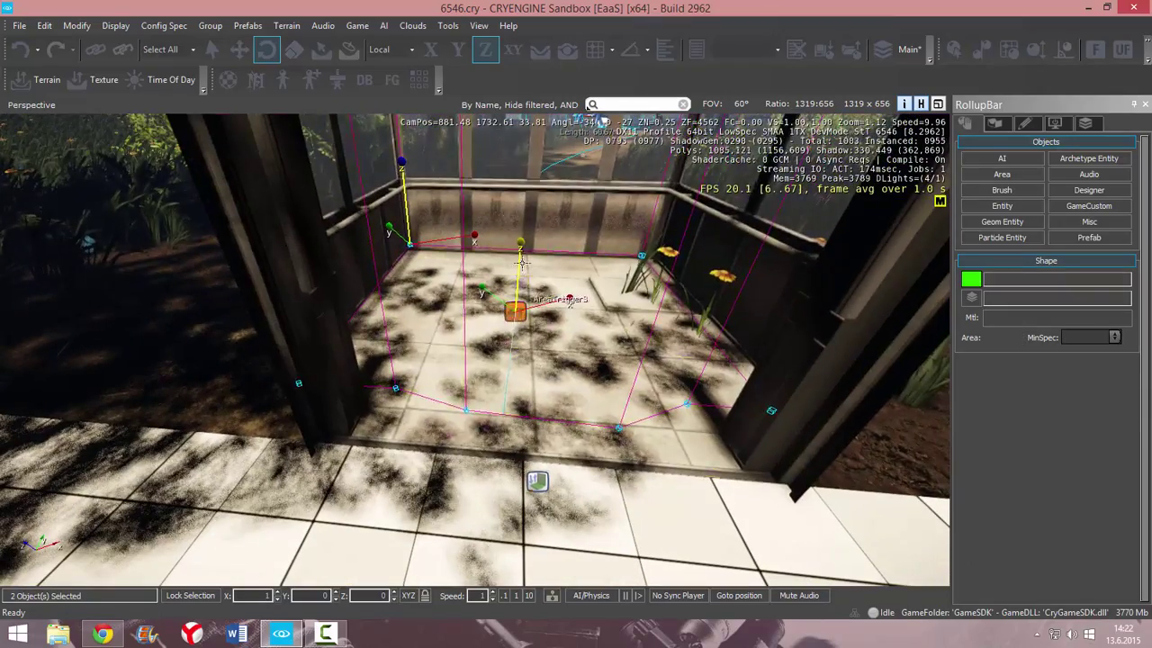
key(s)
right_drag(538, 481, 537, 405)
key(w)
key(s)
key(w)
key(s)
key(w)
right_drag(492, 306, 488, 363)
key(ctrl+c)
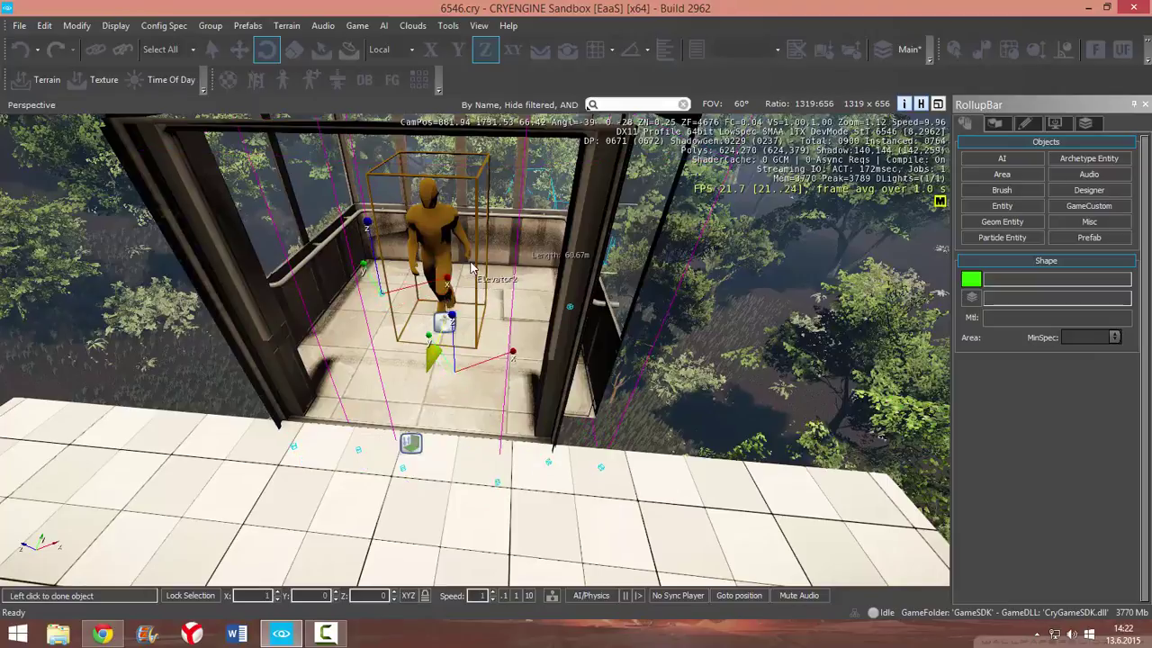
click(478, 252)
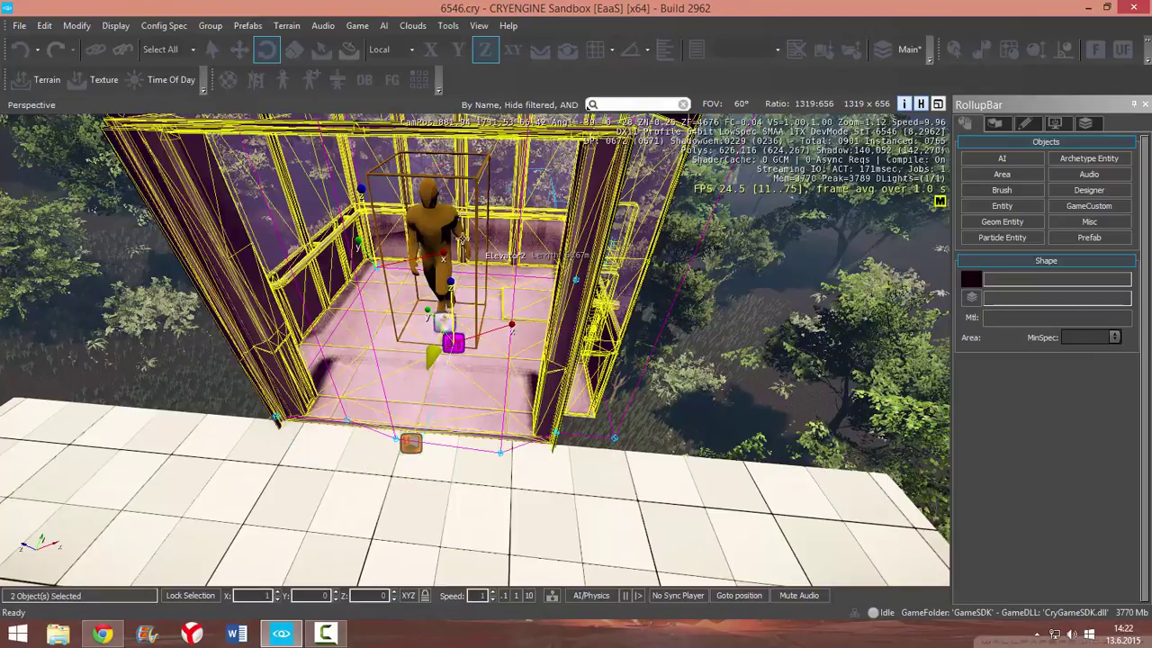
- Move the cloned shape and area trigger so that they fit inside the upper elevator's floor area
click(252, 54)
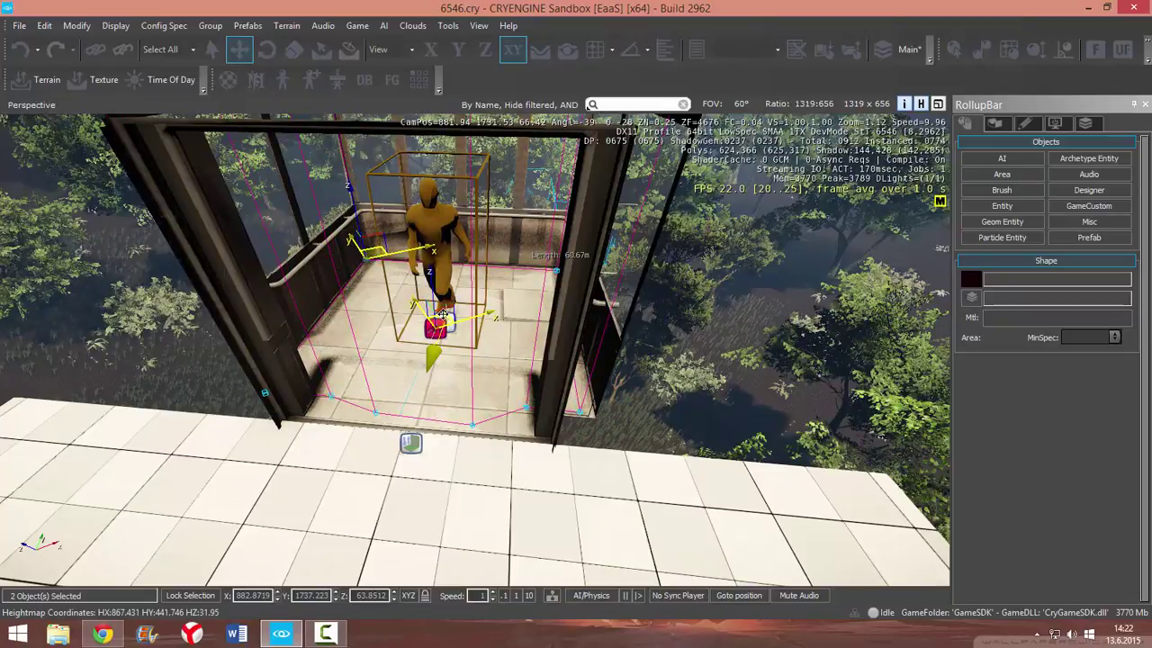
scroll(441, 322, down, 4)
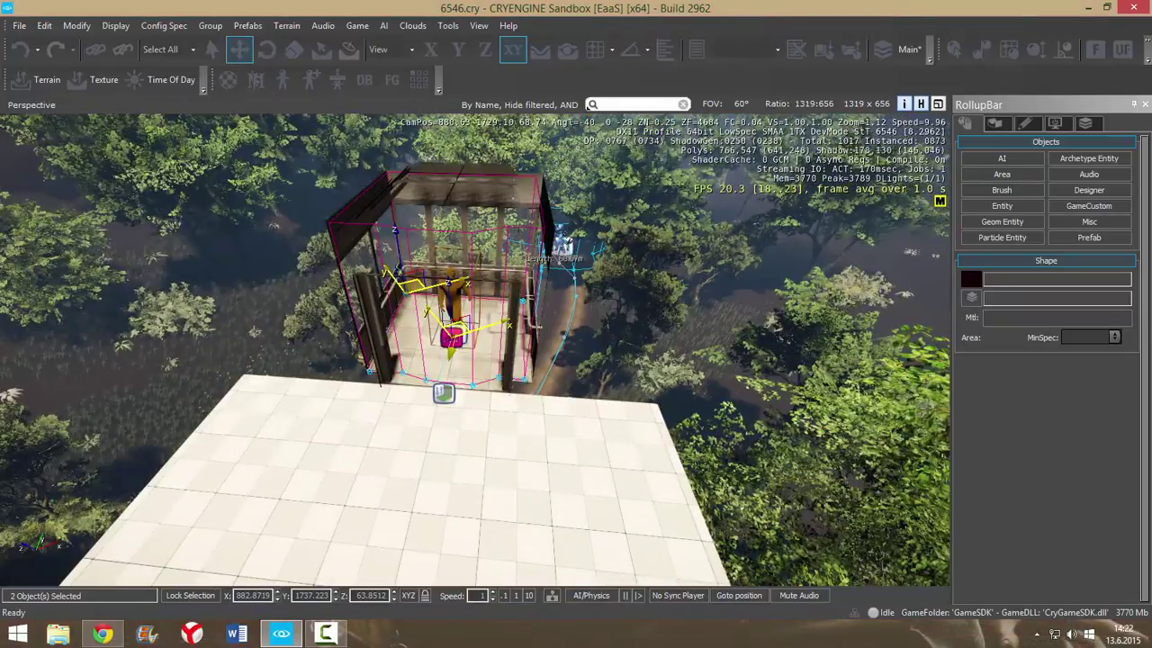
scroll(443, 333, up, 2)
- Place a SpawnPoint entity on the lower elevator's floor and rotate it about Z to 150 degrees, facing the doorway
key(w)
mouse_move(443, 333)
right_down()
mouse_move(445, 261)
mouse_move(445, 468)
mouse_move(456, 347)
right_up()
key(s)
key(w)
key(w)
key(s)
click(1015, 207)
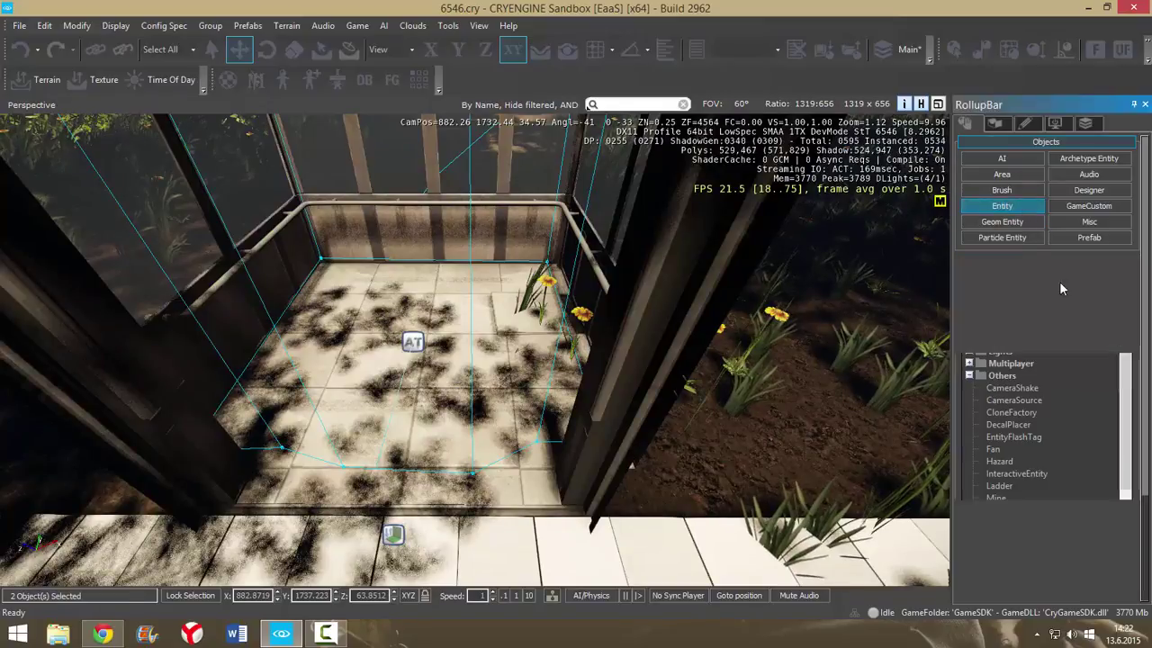
click(412, 329)
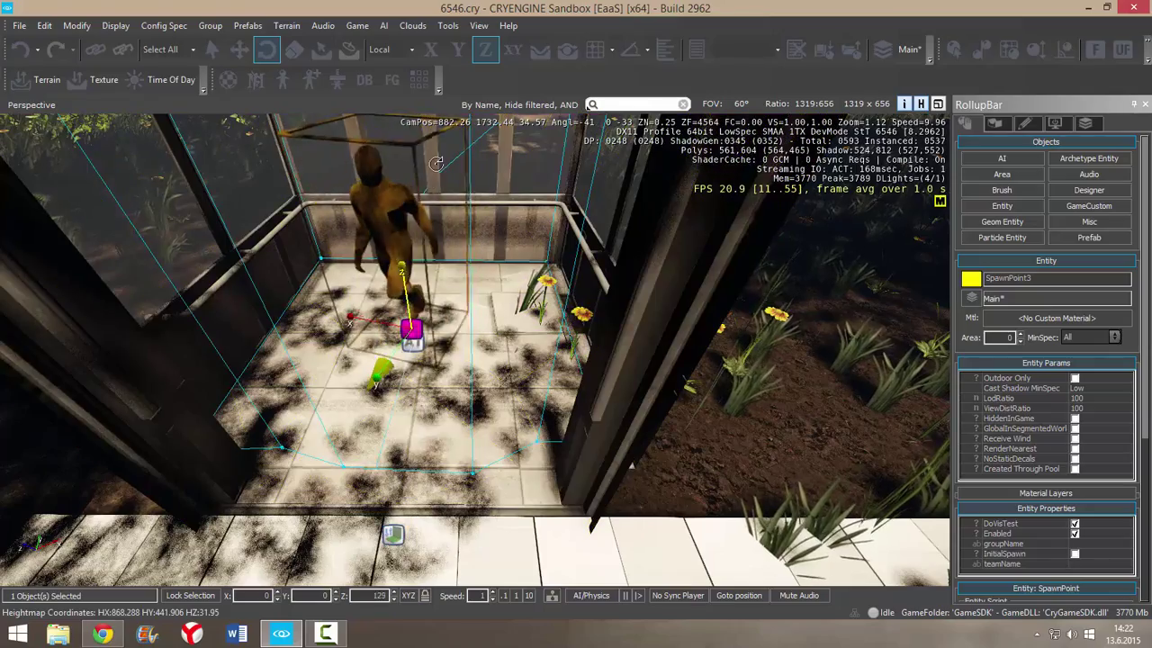
- Return to the upper elevator and open the flow graph of the cloned area trigger
right_drag(435, 163, 441, 333)
scroll(441, 333, down, 8)
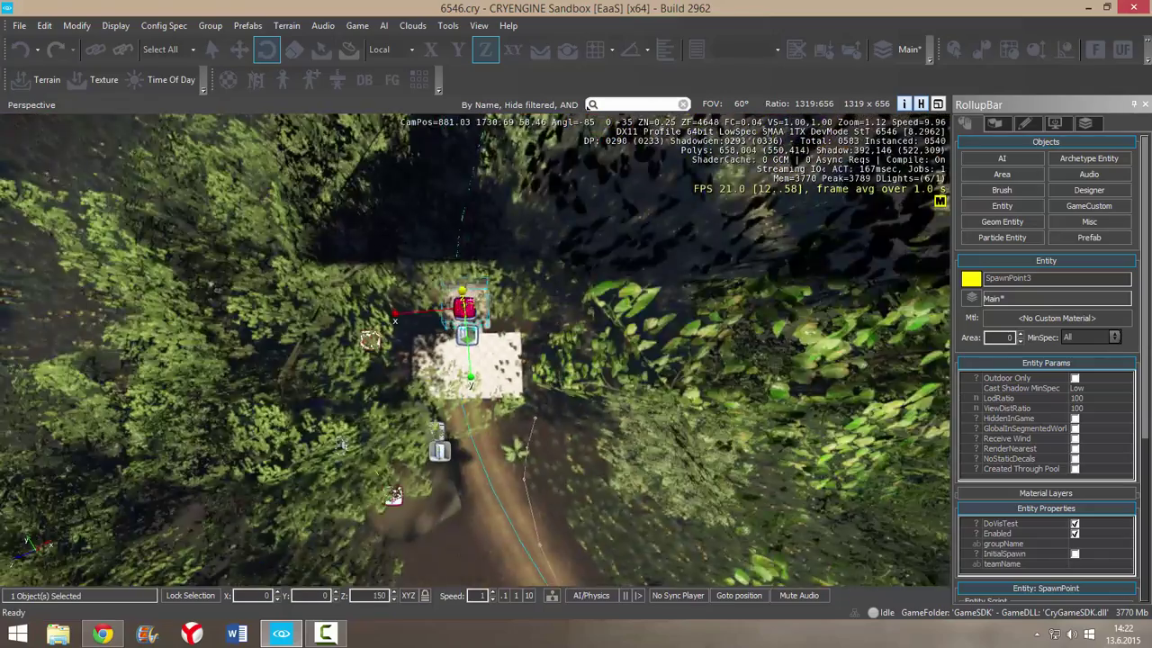
scroll(441, 333, up, 5)
right_drag(449, 423, 448, 324)
key(w)
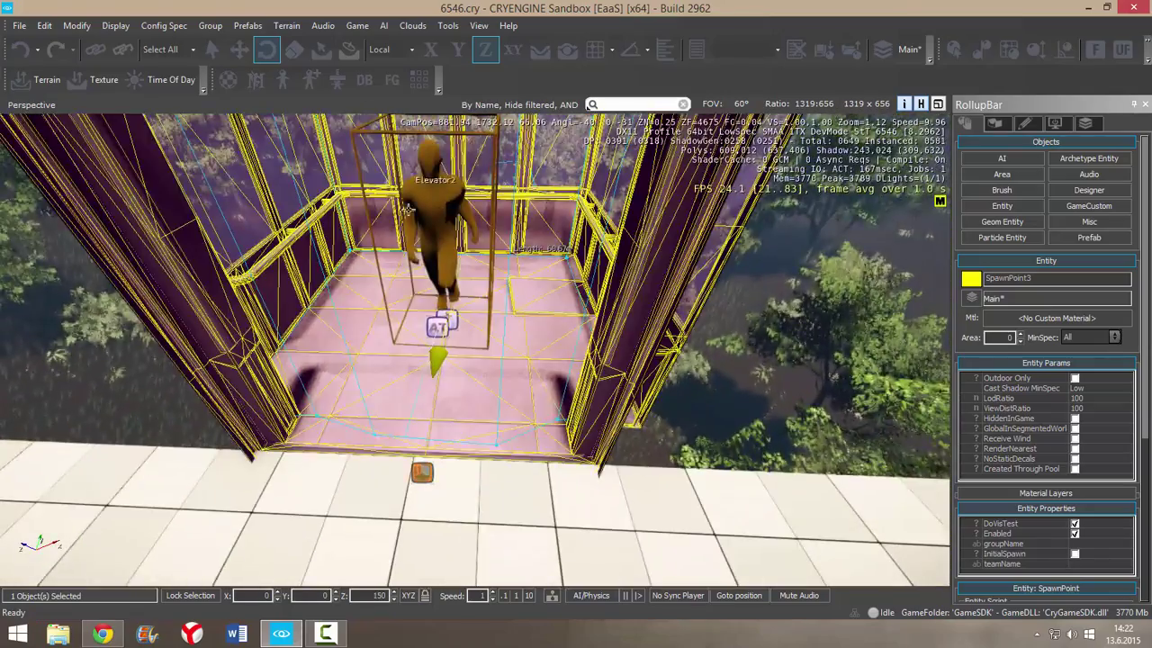
right_click(452, 323)
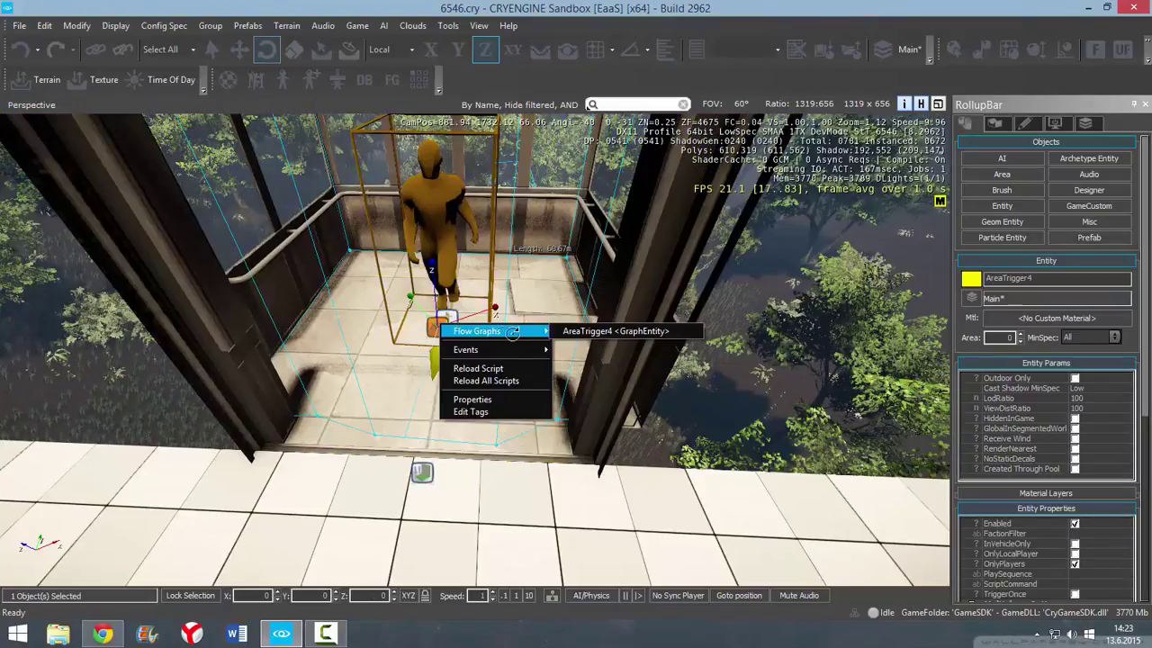
click(581, 332)
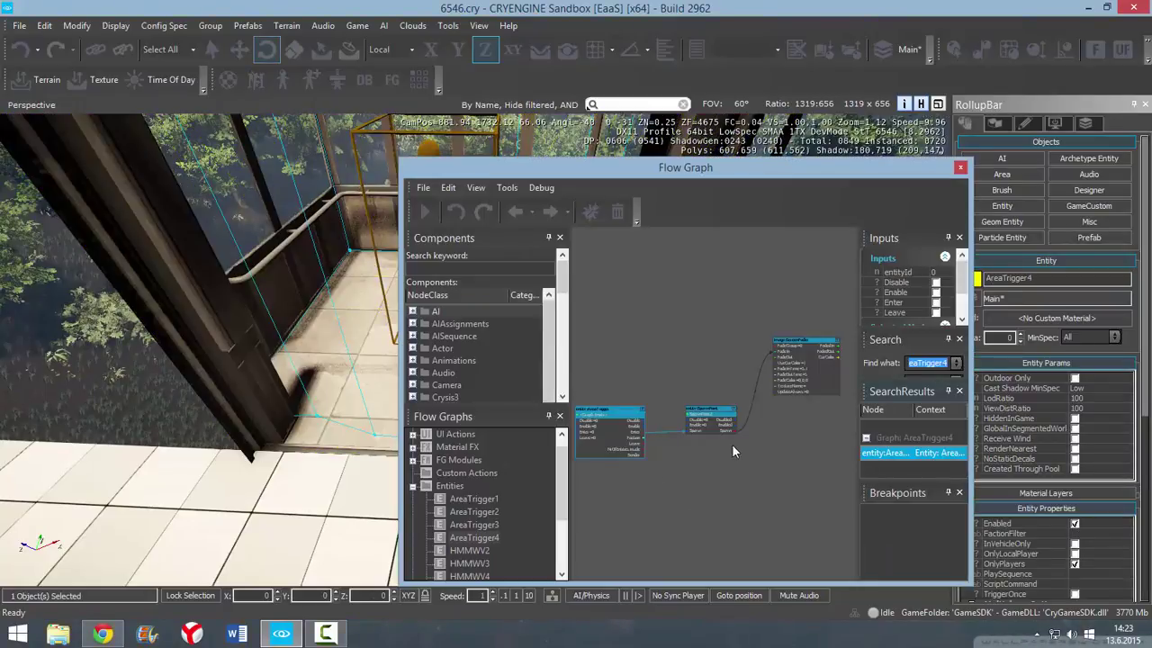
- Delete all the copied nodes from the AreaTrigger4 flow graph
right_drag(743, 436, 710, 426)
scroll(791, 386, up, 3)
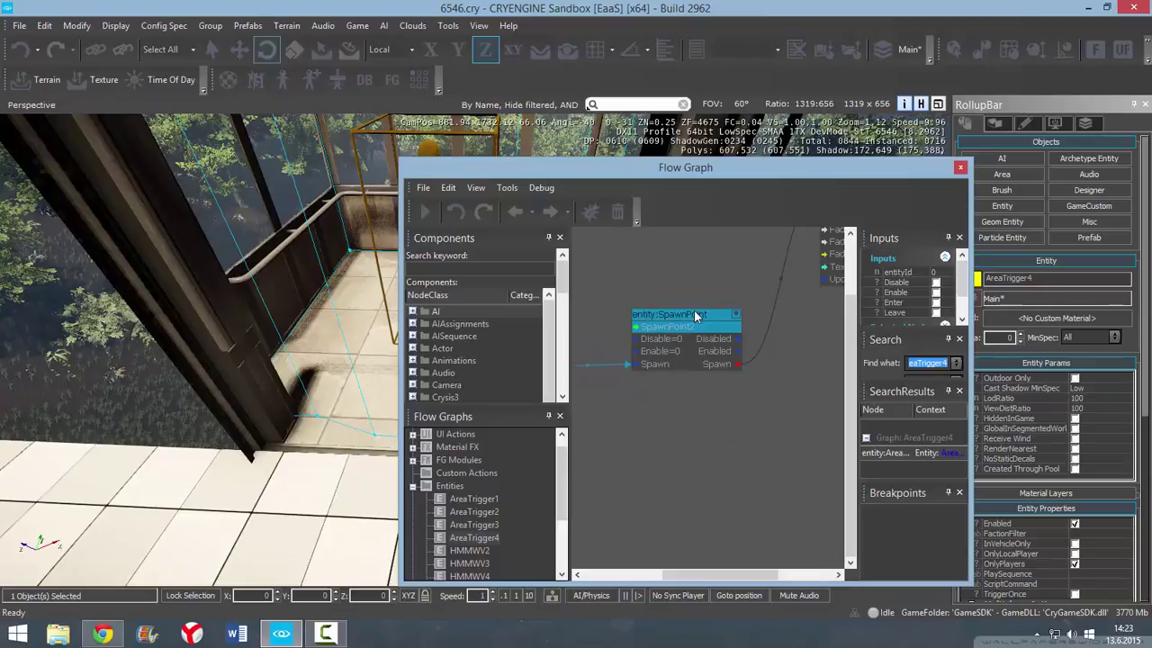
right_drag(669, 318, 725, 309)
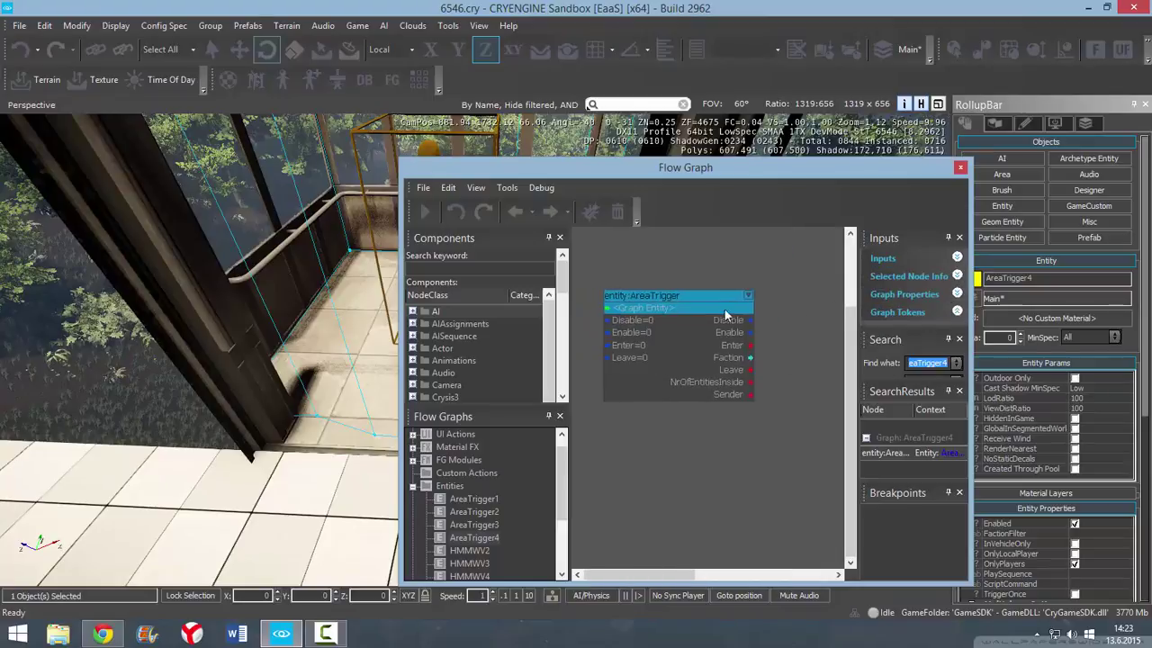
click(710, 310)
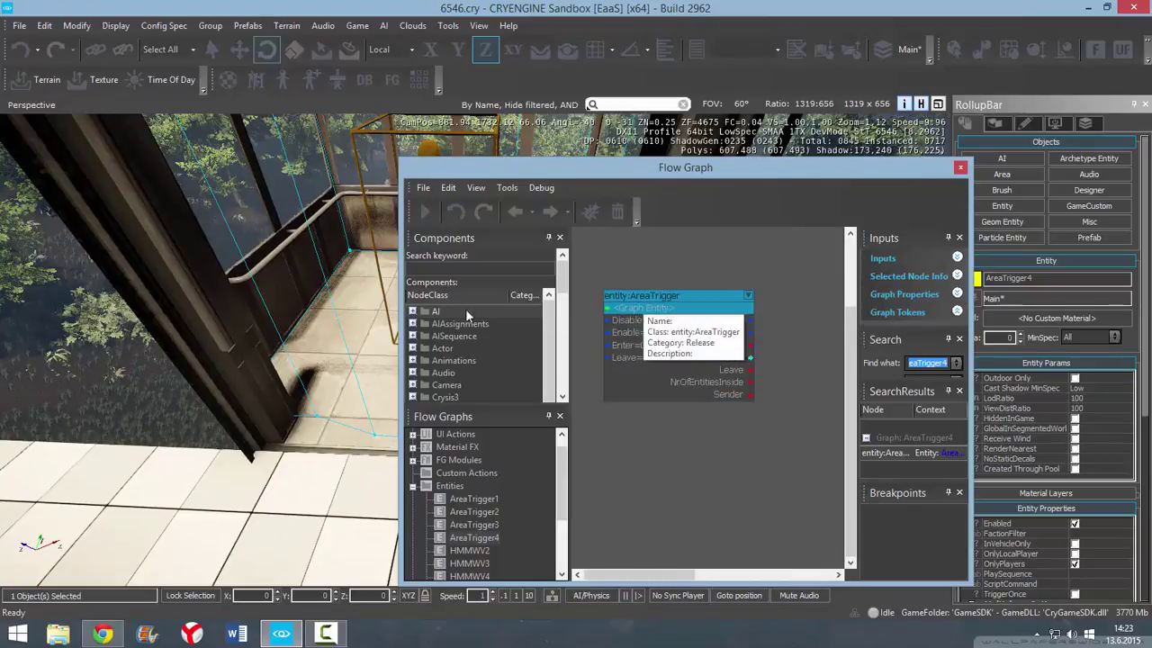
click(678, 317)
key(Delete)
- Add the selected upper-level area trigger to the empty flow graph as an entity node
right_drag(209, 296, 222, 296)
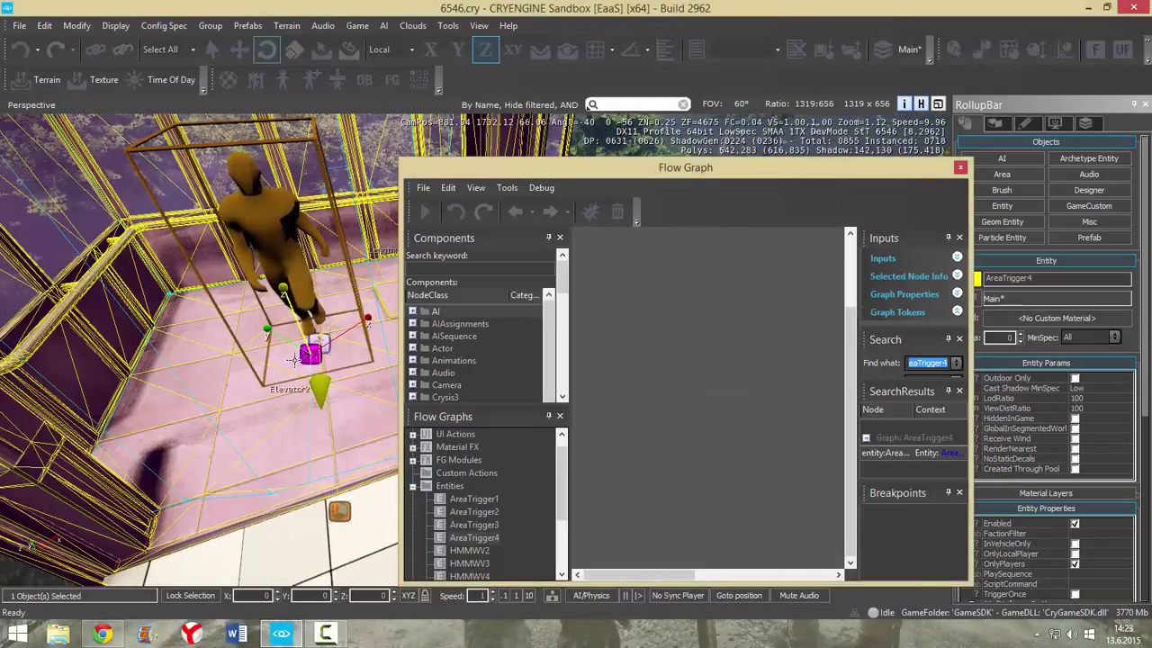
right_click(658, 337)
click(680, 359)
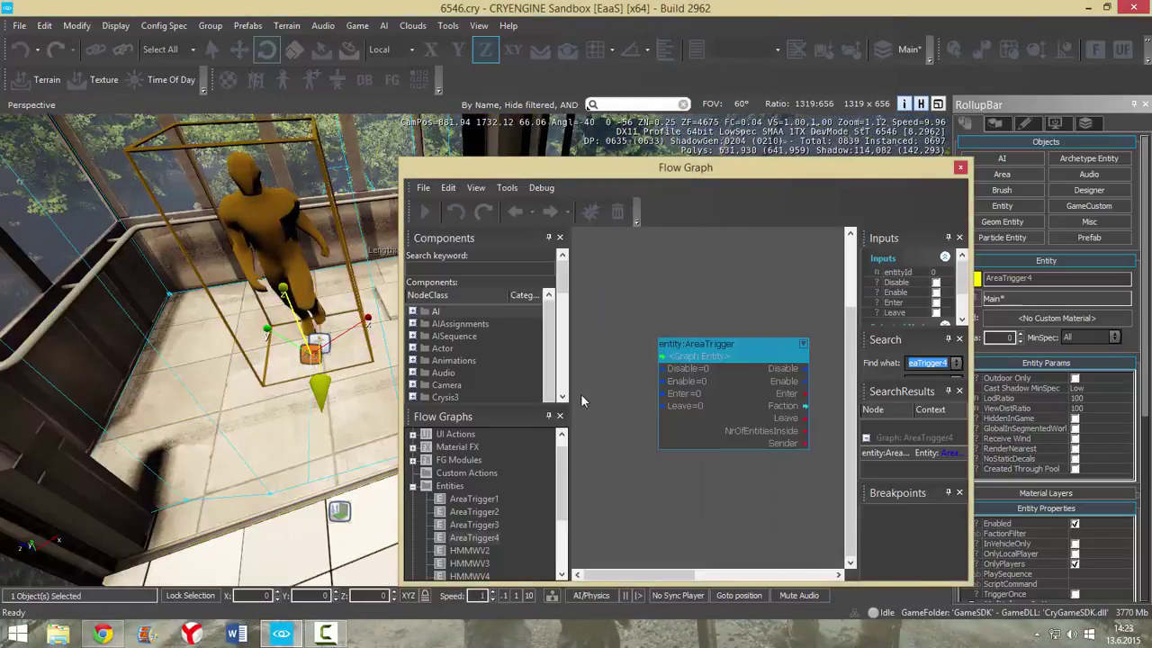
- Select SpawnPoint3 in the lower elevator and add it as an entity node to the AreaTrigger4 flow graph
right_drag(187, 410, 184, 477)
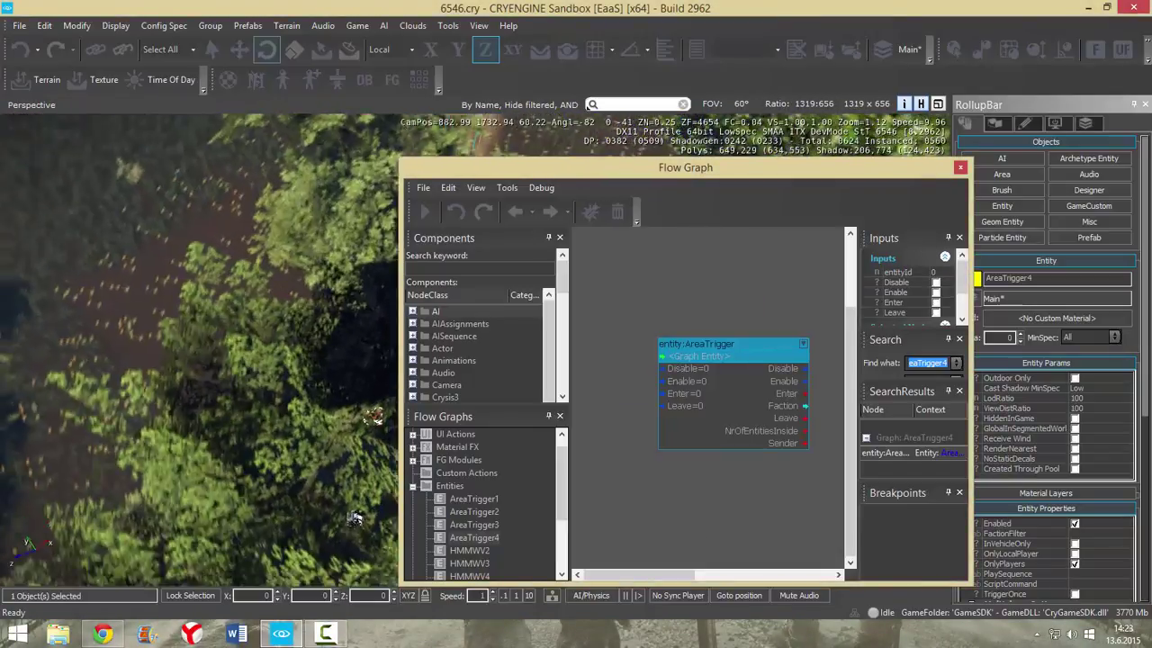
key(w)
right_drag(187, 409, 225, 351)
scroll(225, 352, down, 1)
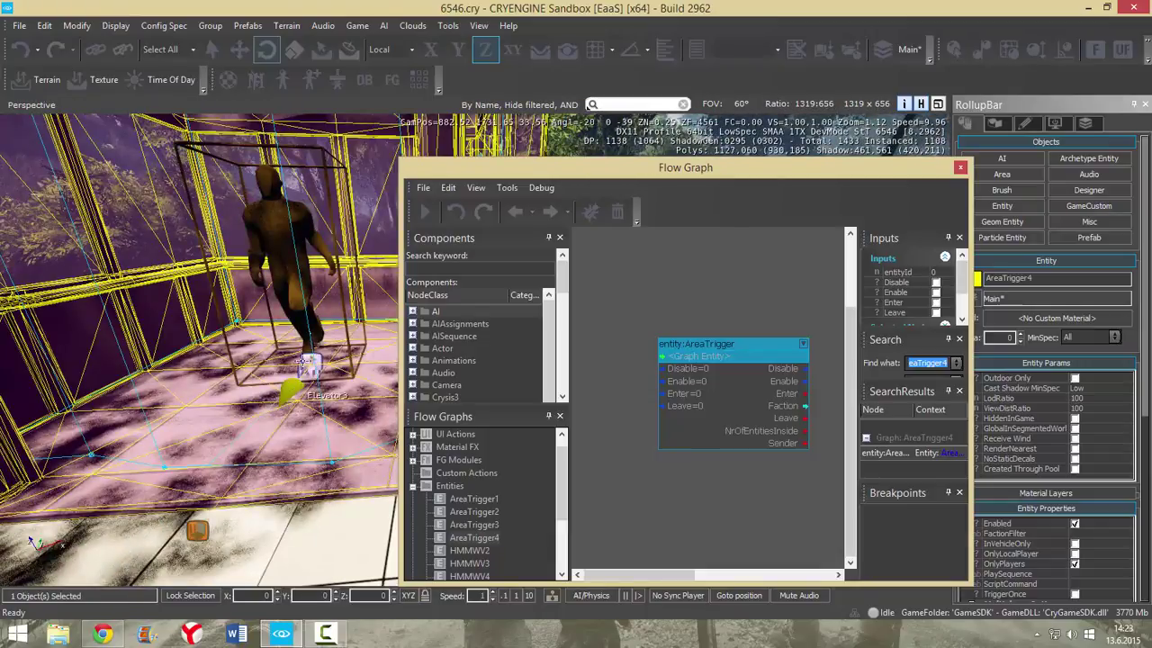
click(311, 354)
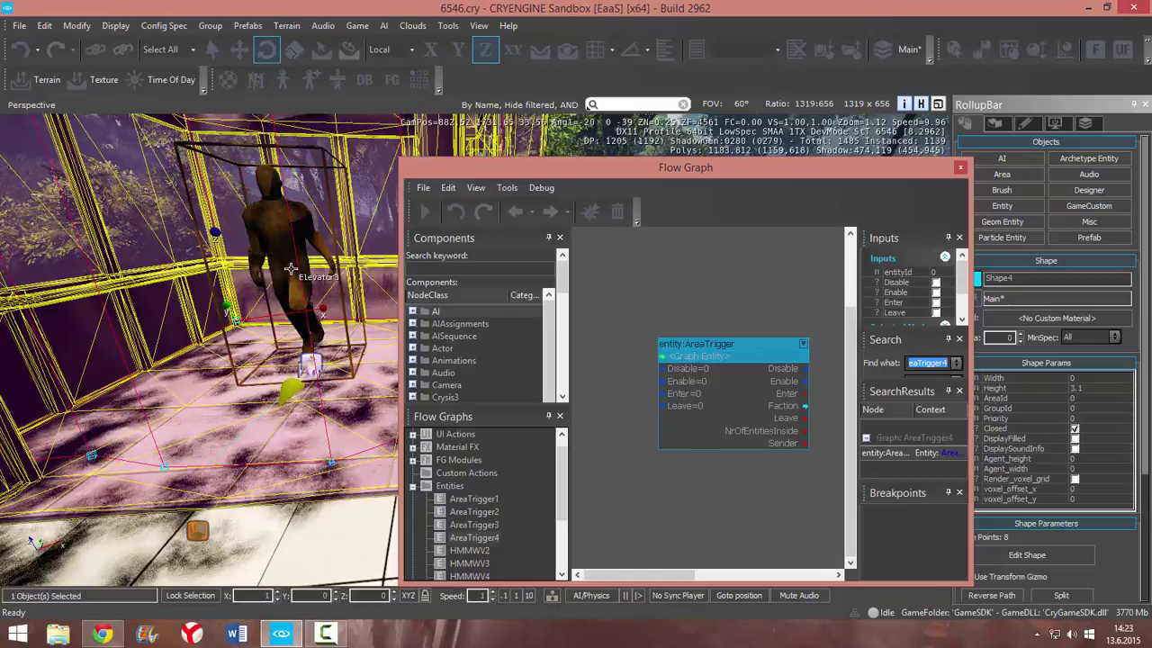
click(290, 270)
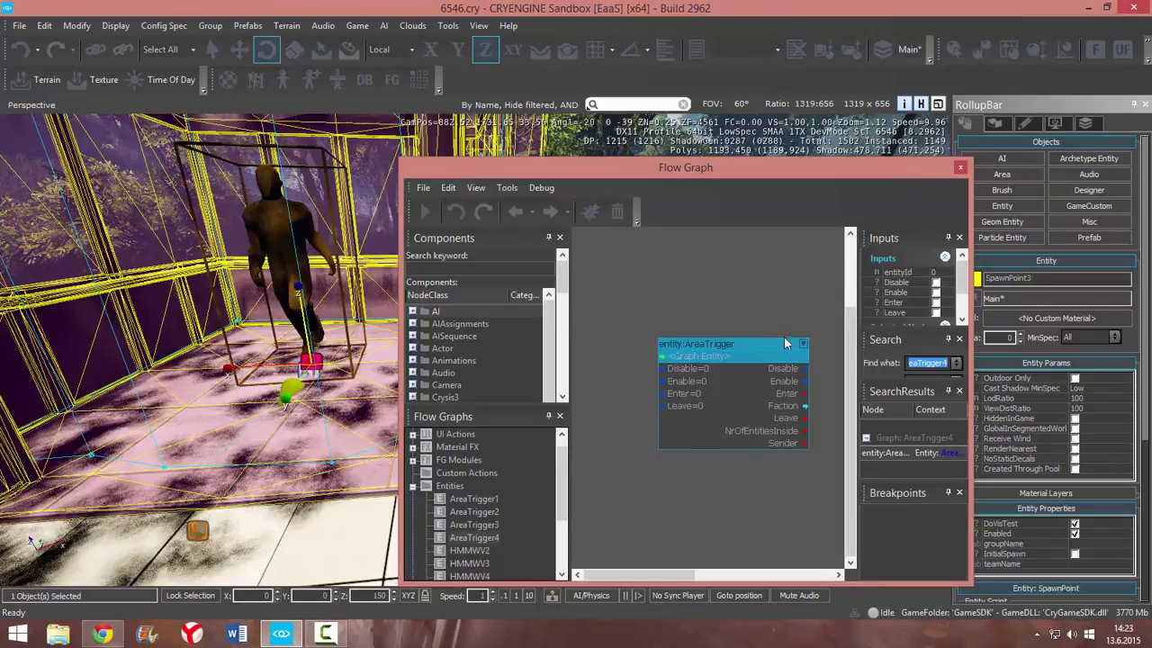
right_drag(787, 339, 638, 328)
right_click(704, 318)
click(725, 339)
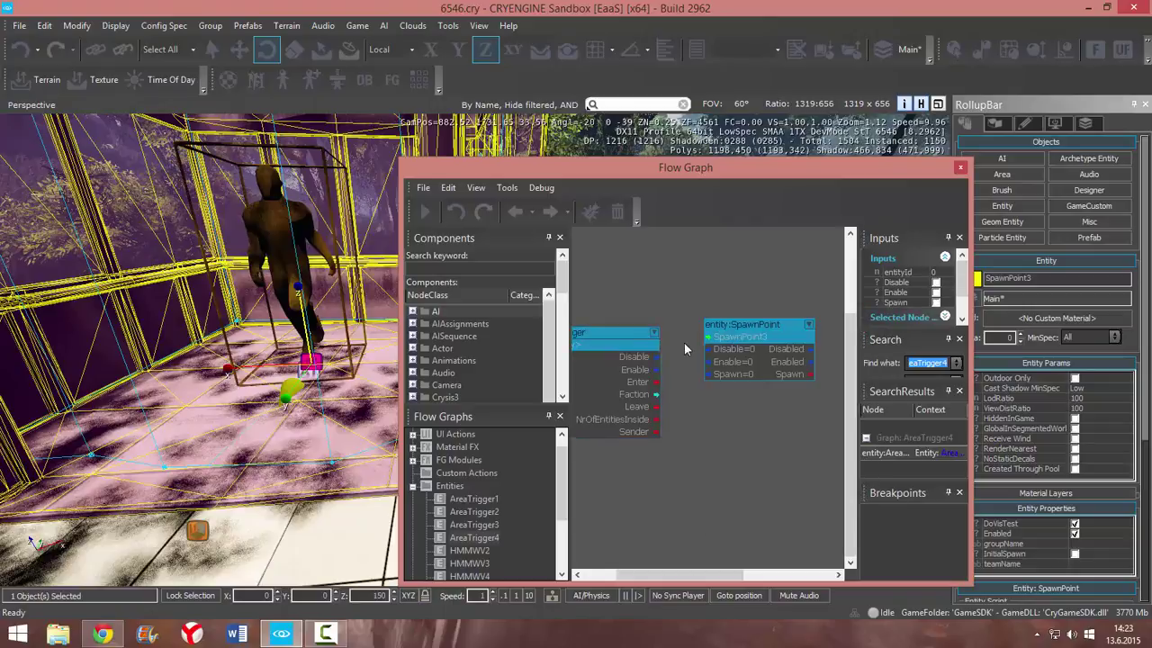
- Connect the area trigger's Enter output to the SpawnPoint node's Spawn input, and its Spawn output to FadeIn on the Image:ScreenFader node
drag(713, 377, 713, 377)
right_drag(750, 392, 611, 419)
right_drag(767, 291, 711, 341)
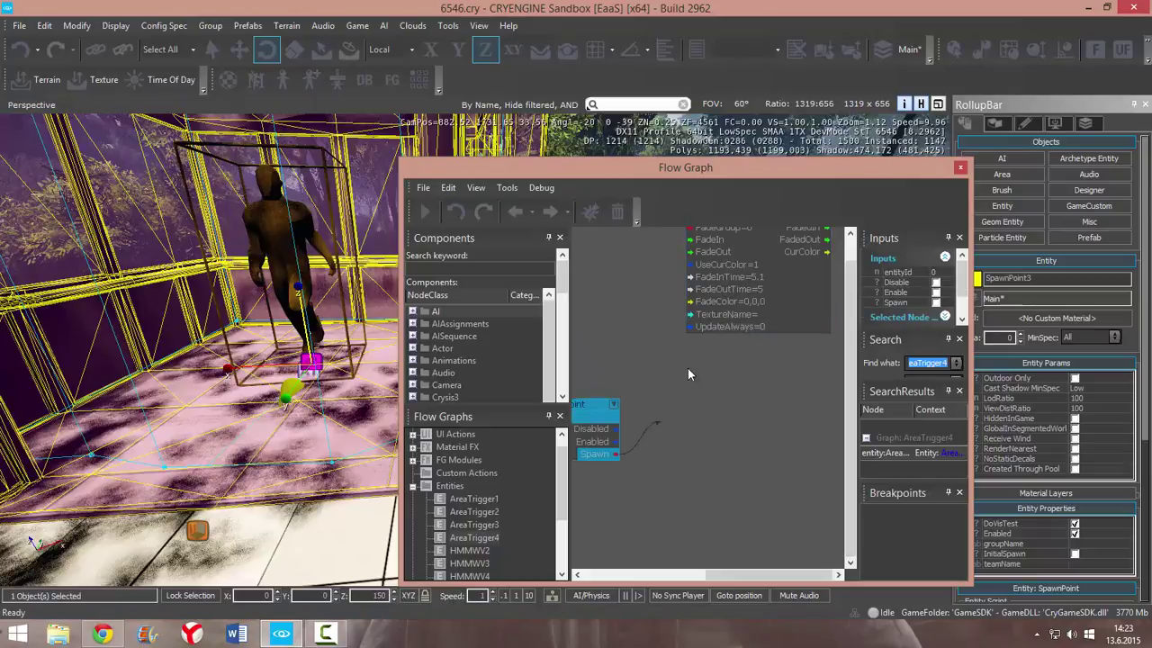
right_drag(687, 374, 675, 466)
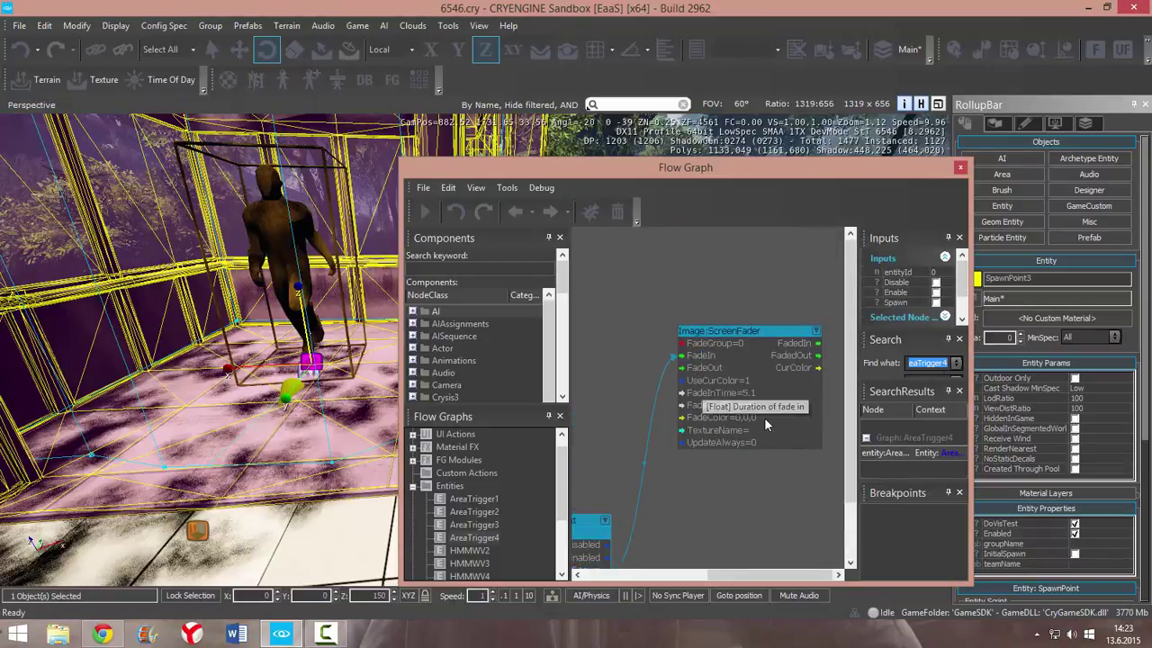
scroll(744, 367, down, 5)
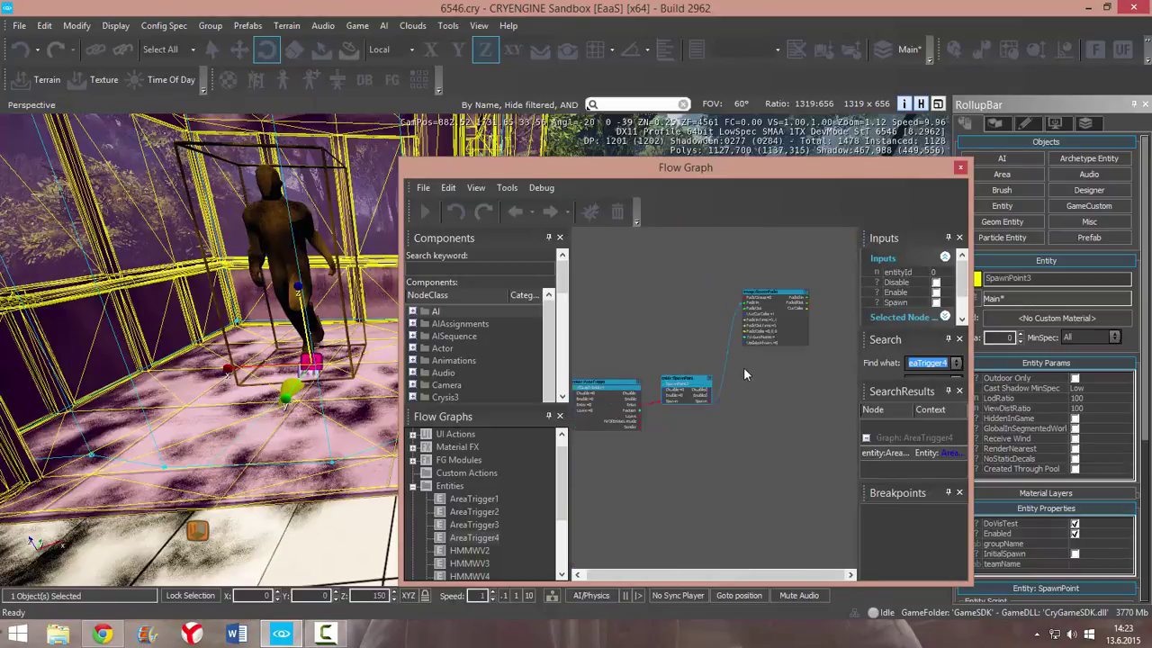
- Close the flow graph and test the elevator teleport in game mode, returning to the editor at the upper level
click(961, 169)
click(357, 26)
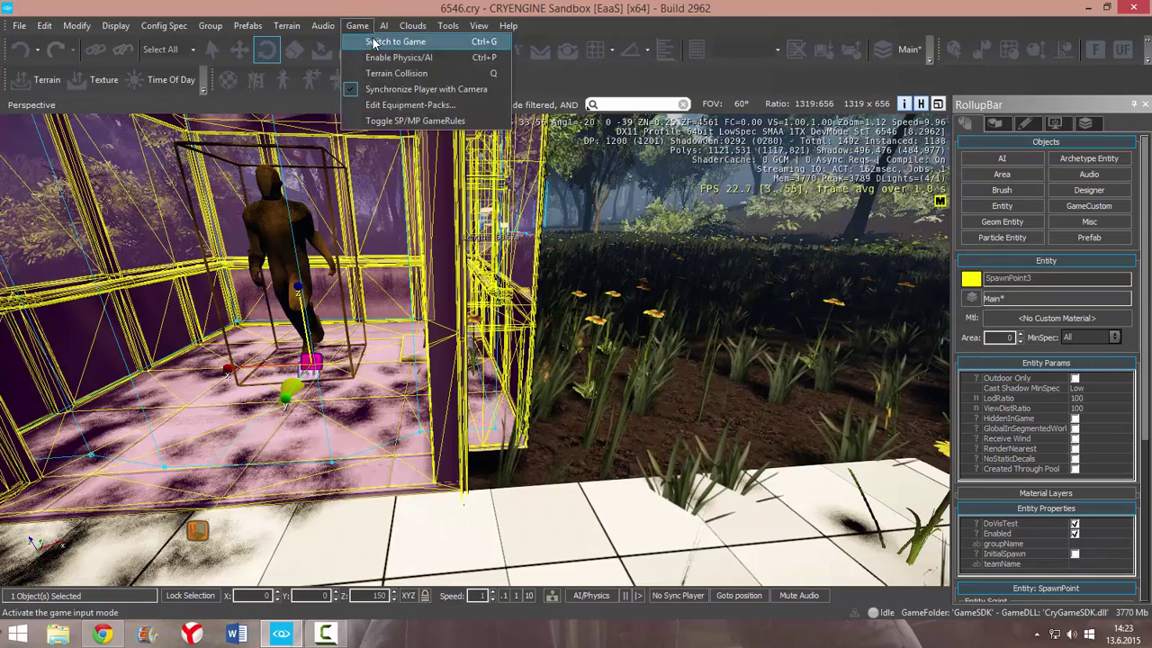
click(376, 42)
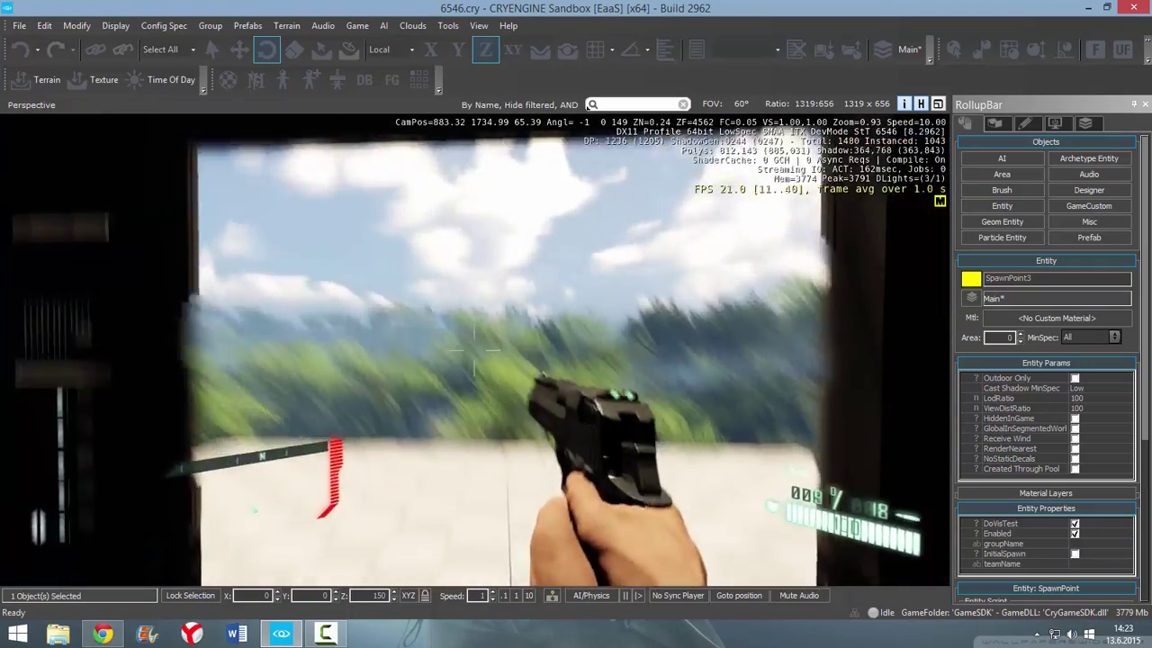
key(Escape)
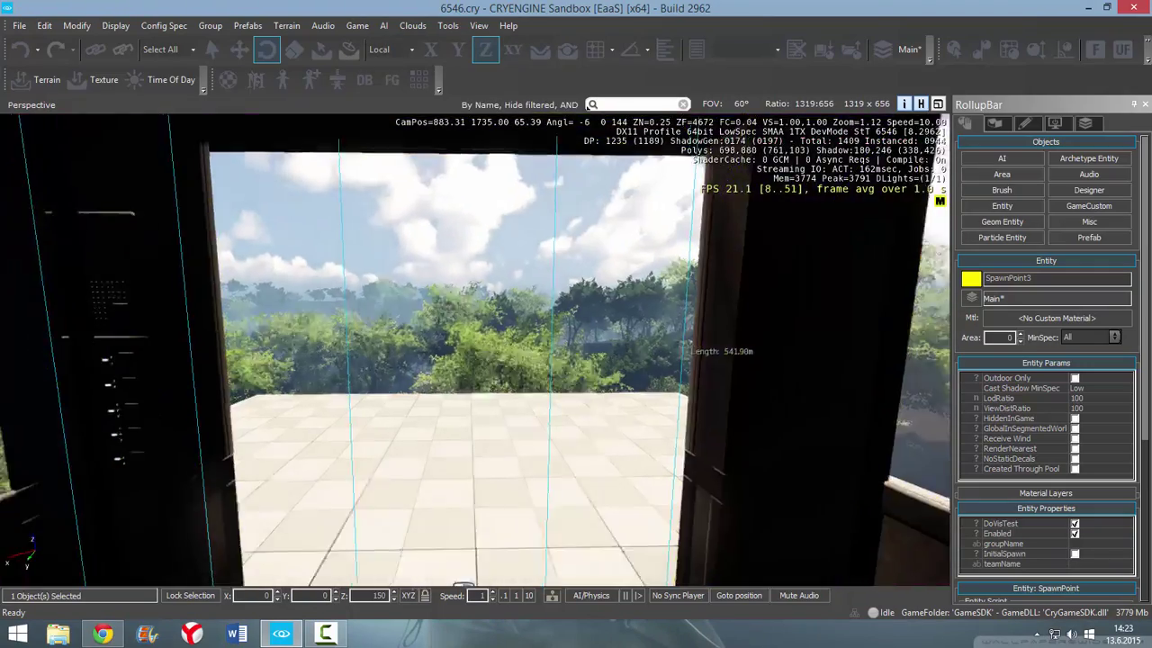
- Examine the upper elevator and how its spawn point, area trigger and area shape are arranged
right_drag(474, 351, 356, 345)
key(w)
key(s)
key(w)
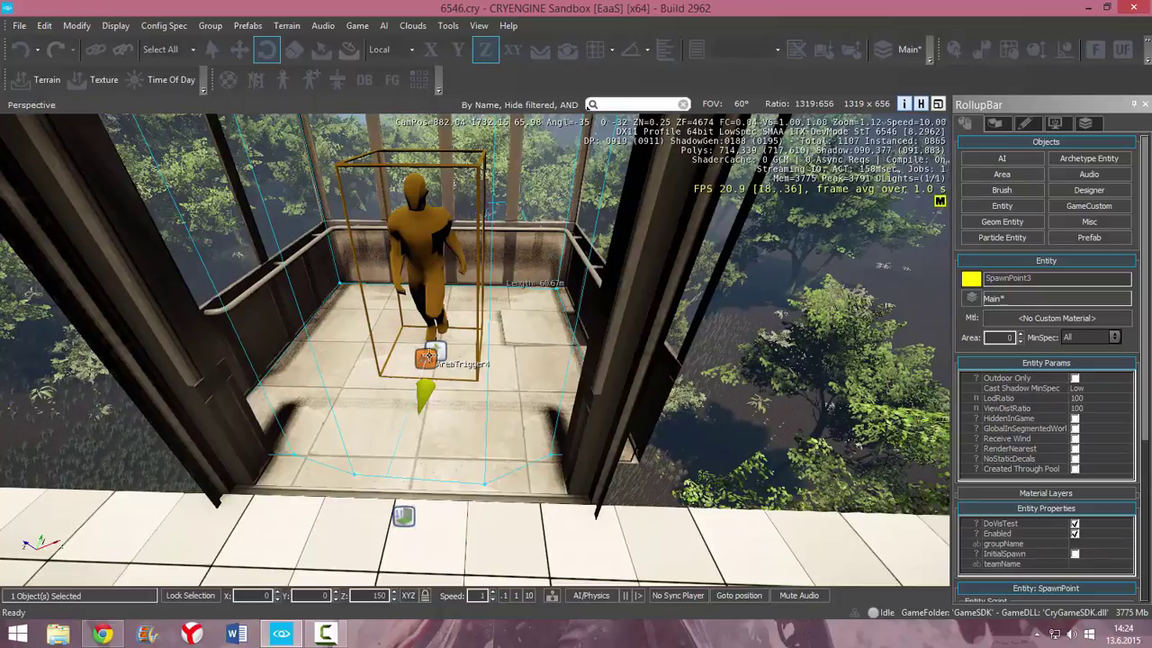
key(s)
right_drag(428, 356, 460, 340)
key(s)
key(w)
key(w)
key(s)
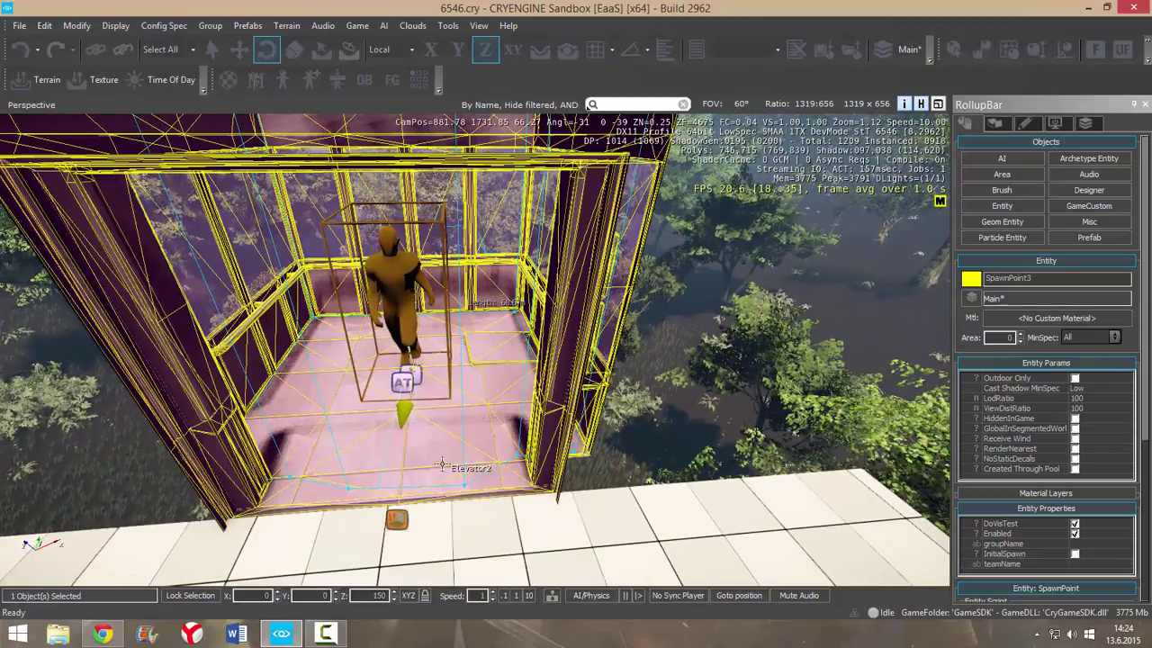
- Select the upper elevator with its area shape and area trigger and move them along the platform edge, the shape to about X 885.19, Y 1735.73
click(444, 486)
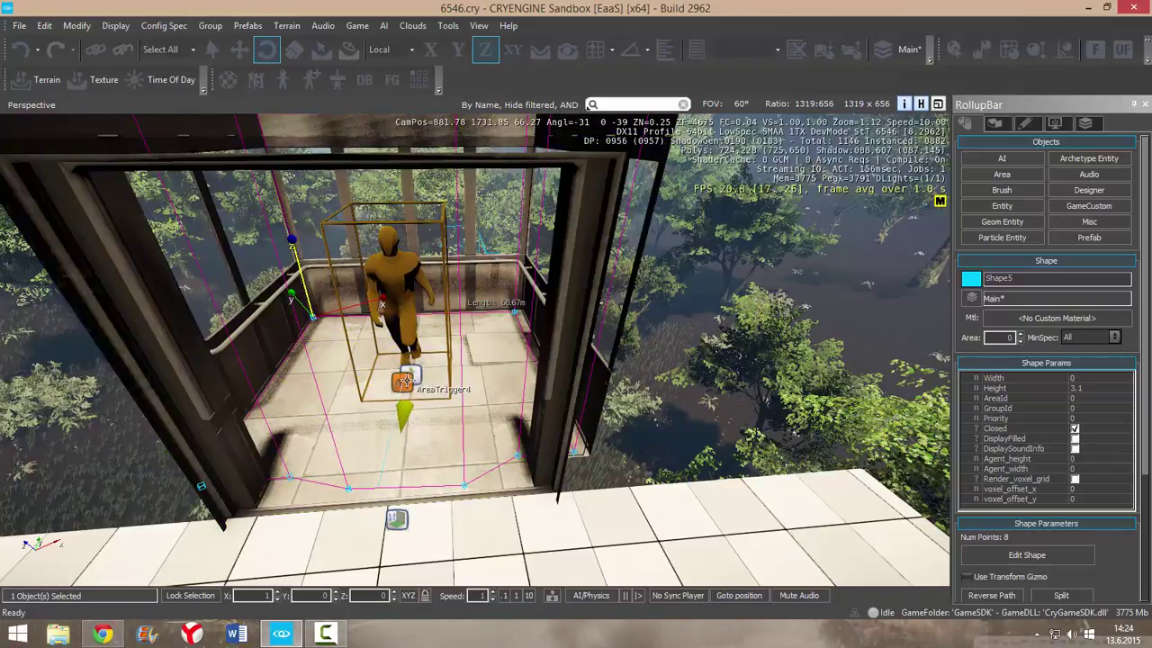
ctrl+click(405, 382)
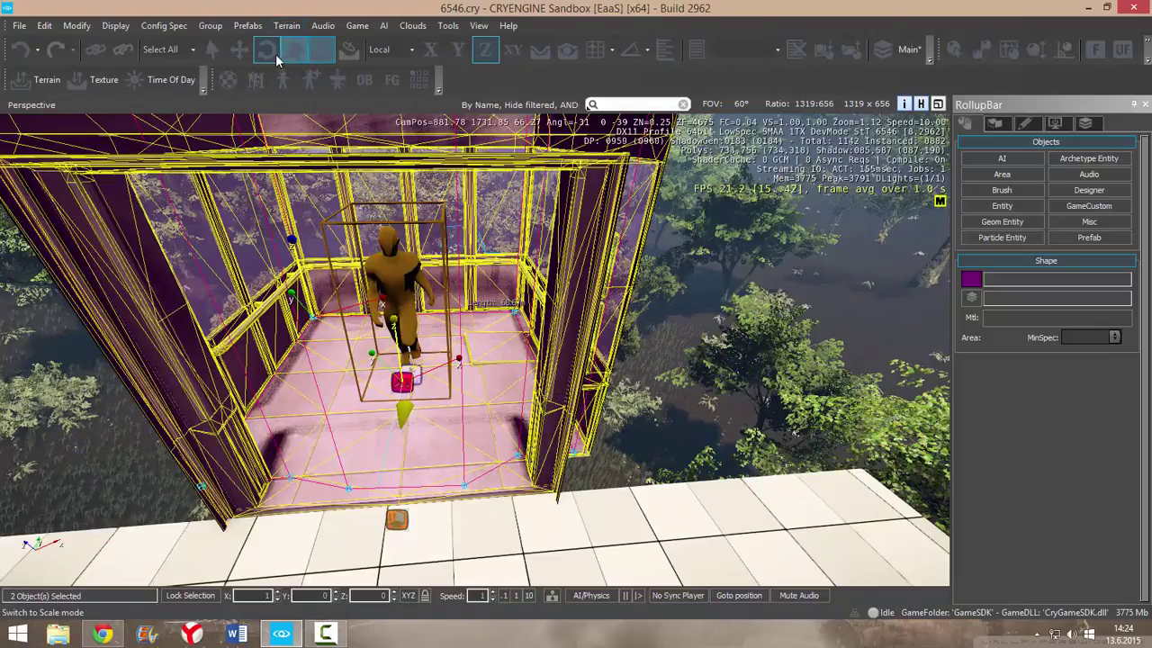
click(244, 52)
key(w)
right_drag(432, 288, 252, 252)
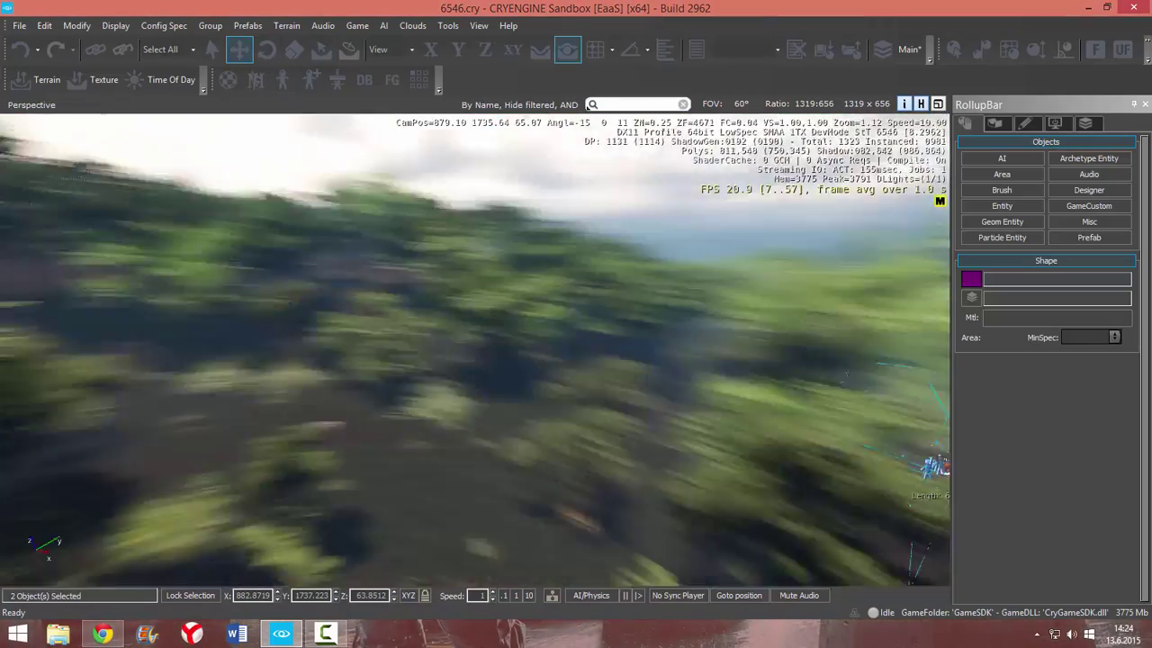
key(s)
mouse_move(536, 331)
right_down()
mouse_move(630, 360)
mouse_move(486, 360)
mouse_move(536, 331)
right_up()
key(w)
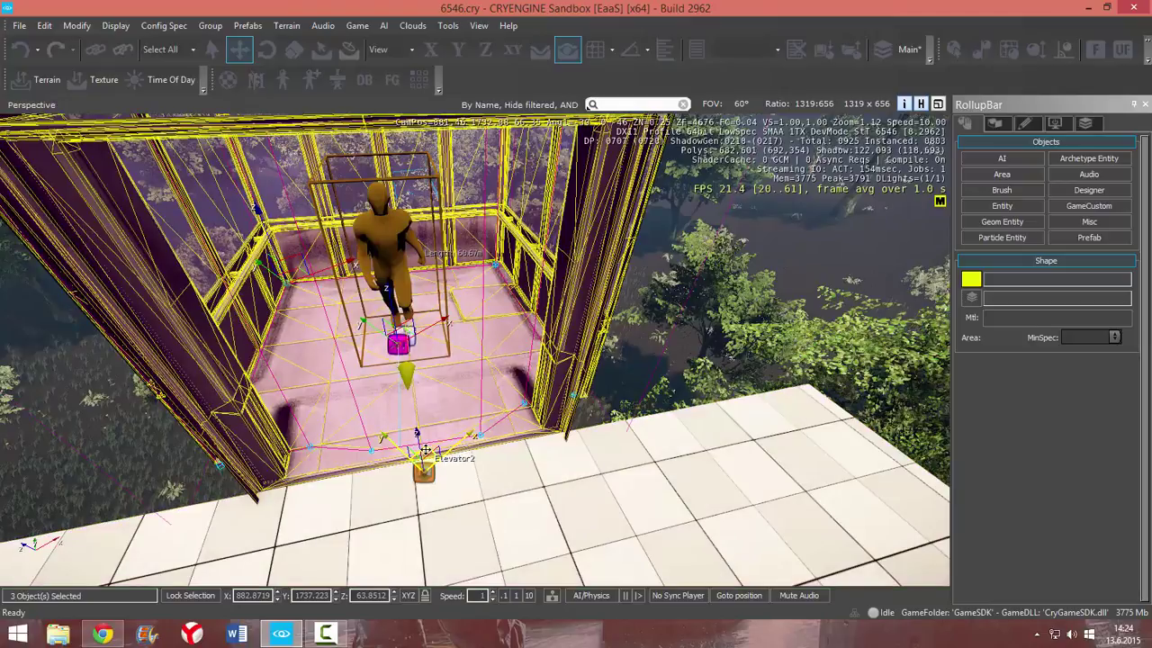
drag(425, 450, 711, 385)
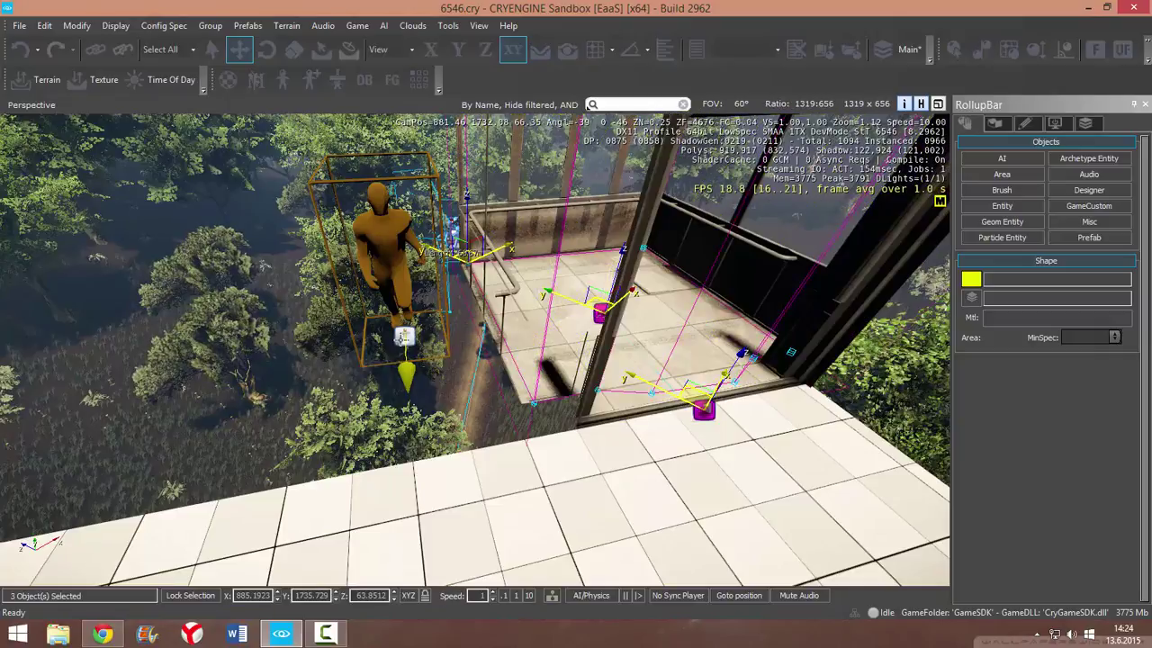
- Move the upper spawn point onto the relocated elevator's floor, at about X 886.10, Y 1733.42
click(403, 336)
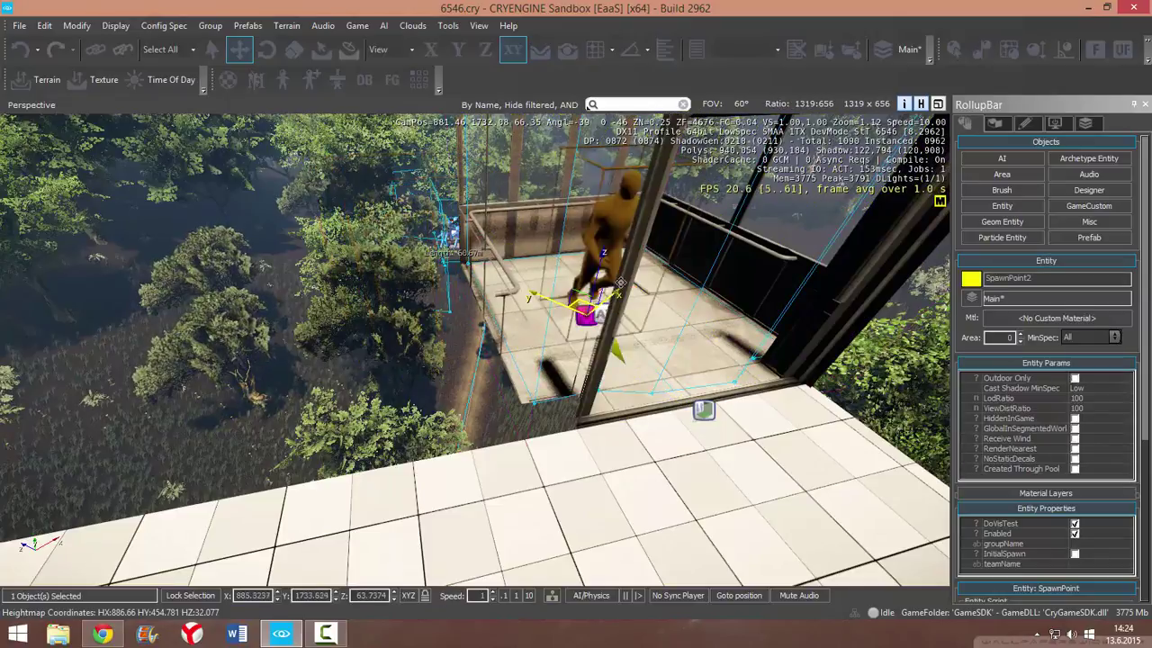
right_drag(612, 308, 571, 358)
key(w)
key(s)
key(w)
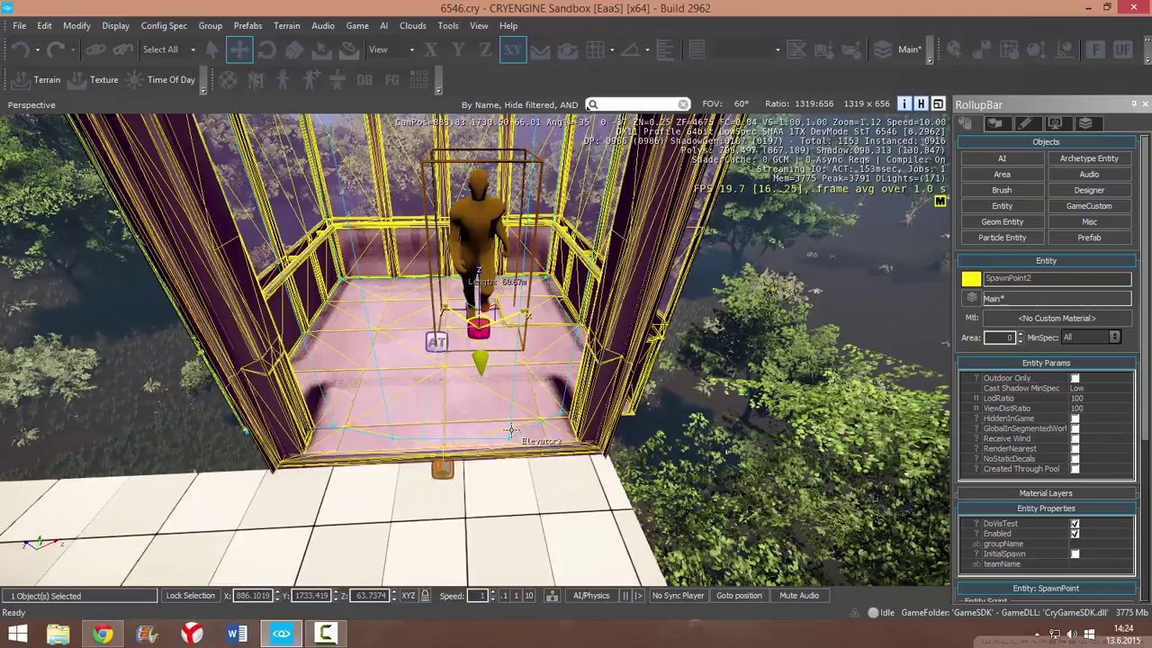
- Clone the upper elevator together with its area shape and area trigger, placing the copy beside the original at the platform edge
click(510, 430)
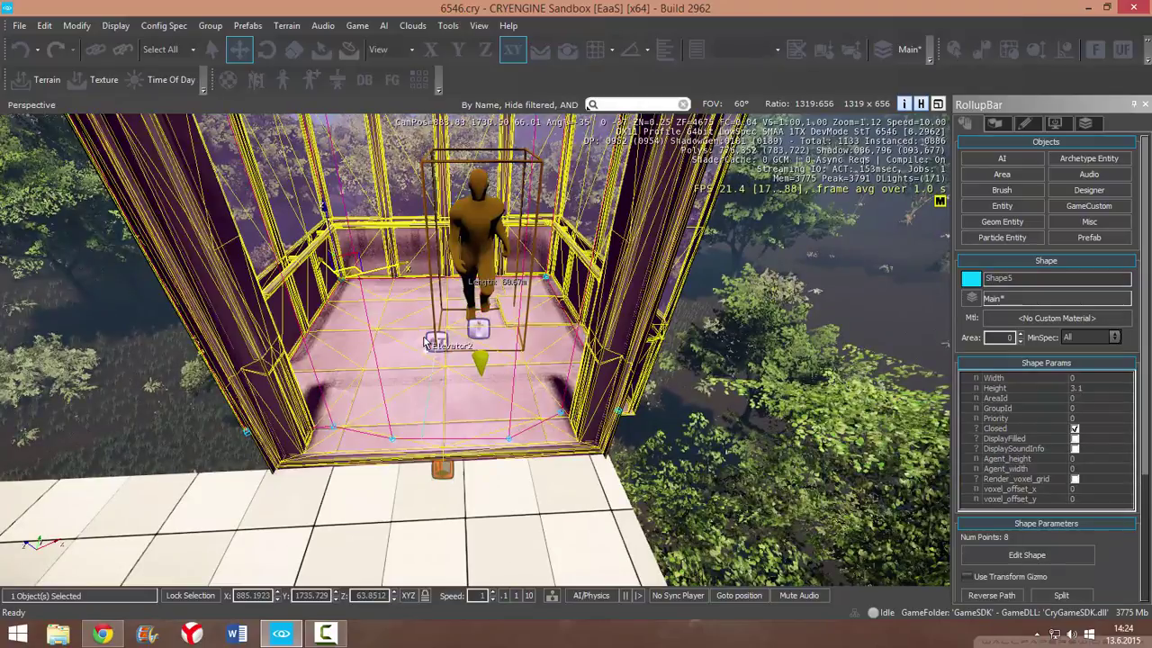
ctrl+click(436, 343)
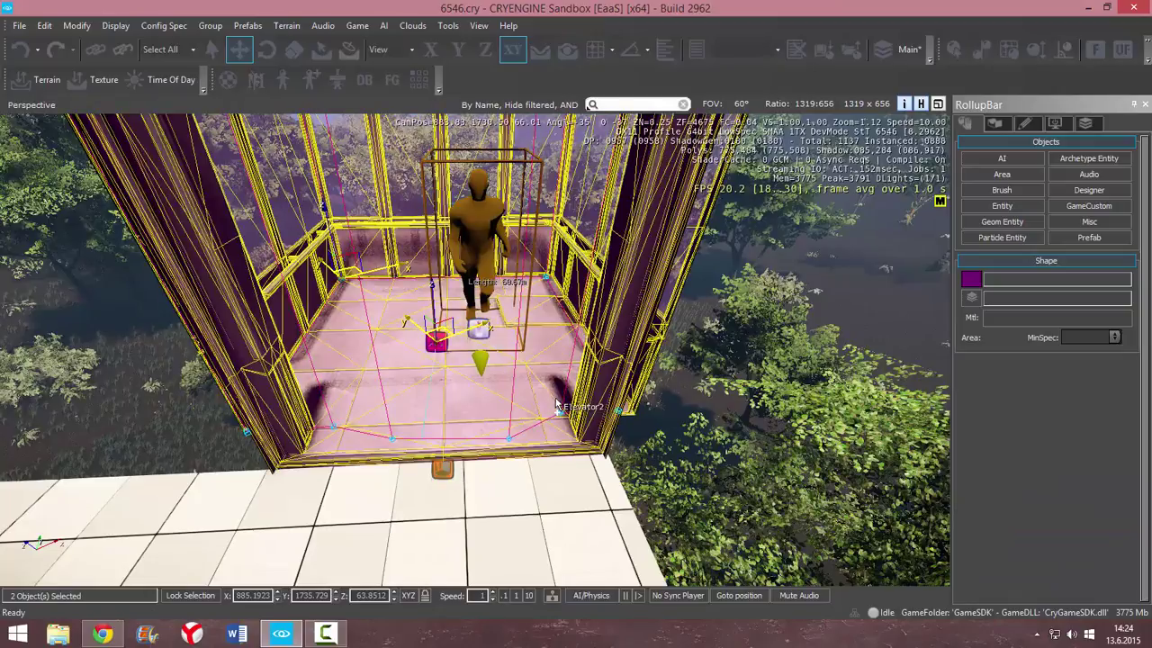
ctrl+click(583, 413)
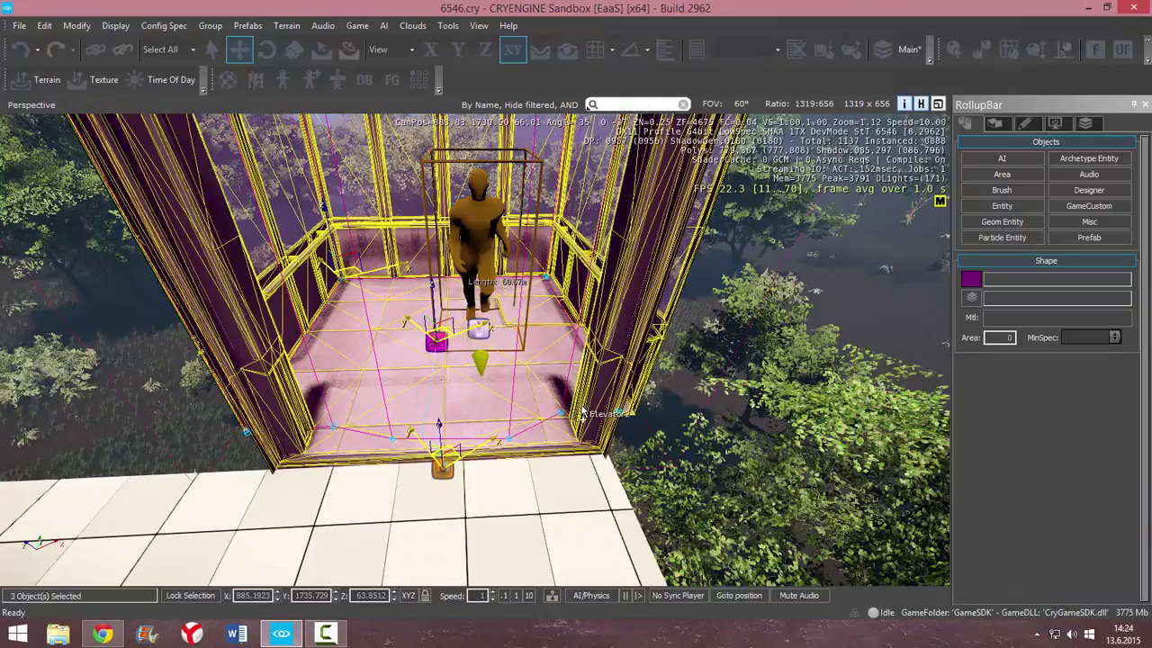
mouse_move(621, 421)
right_down()
mouse_move(625, 365)
mouse_move(486, 378)
mouse_move(450, 401)
mouse_move(576, 396)
mouse_move(549, 418)
mouse_move(620, 406)
right_up()
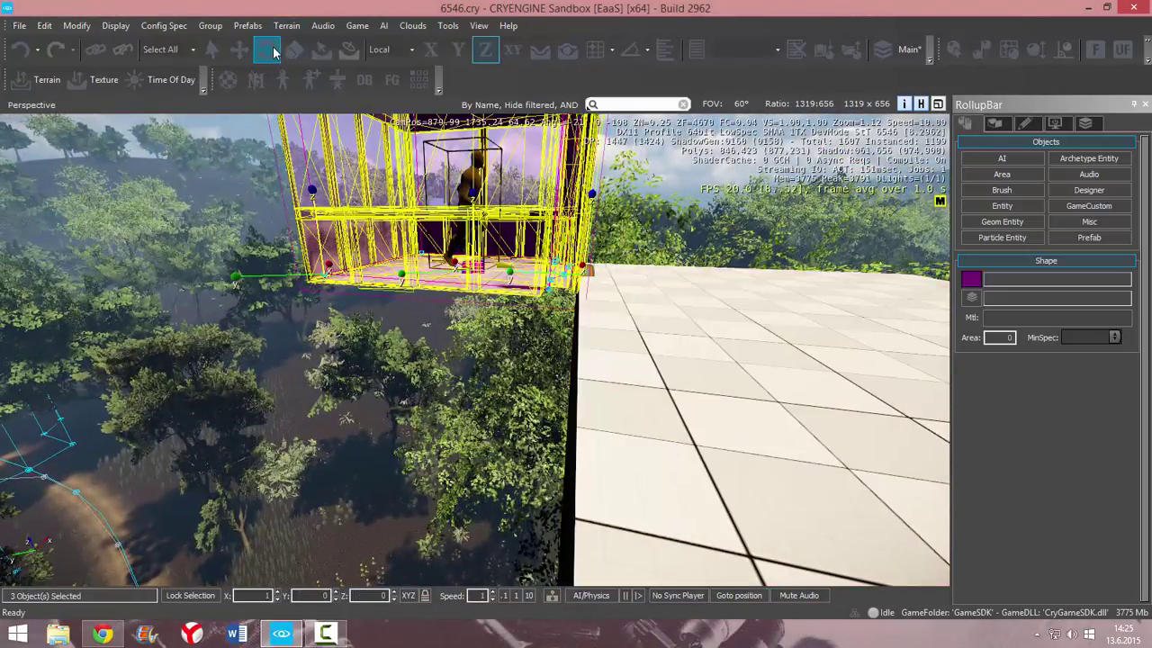
right_drag(436, 274, 194, 396)
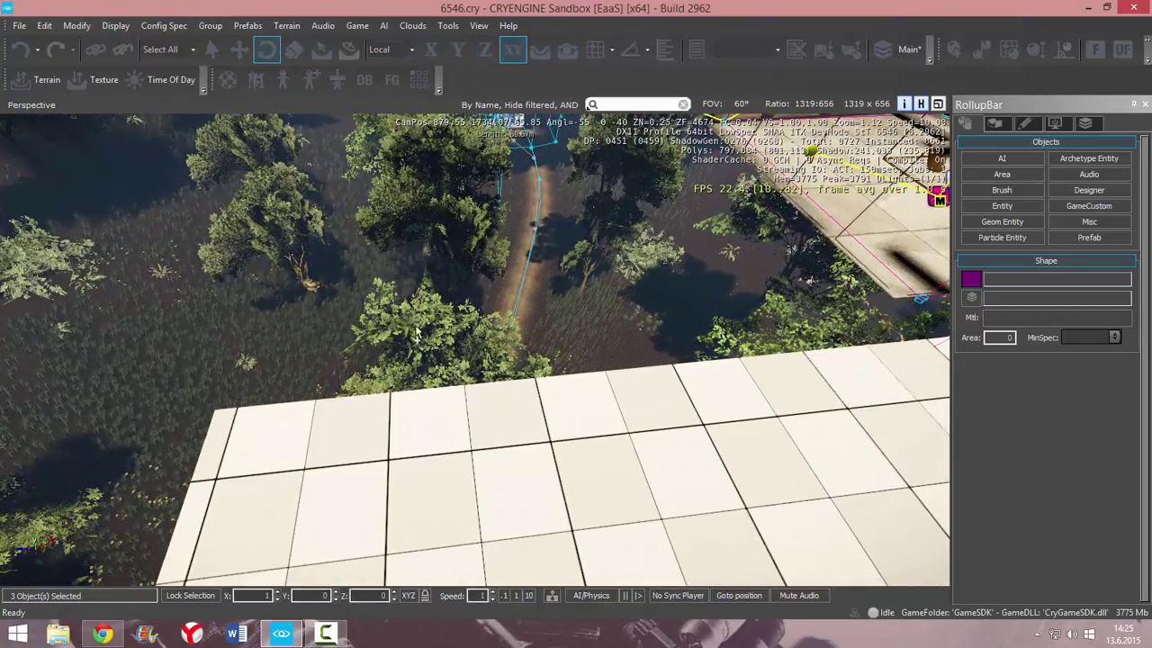
key(ctrl+c)
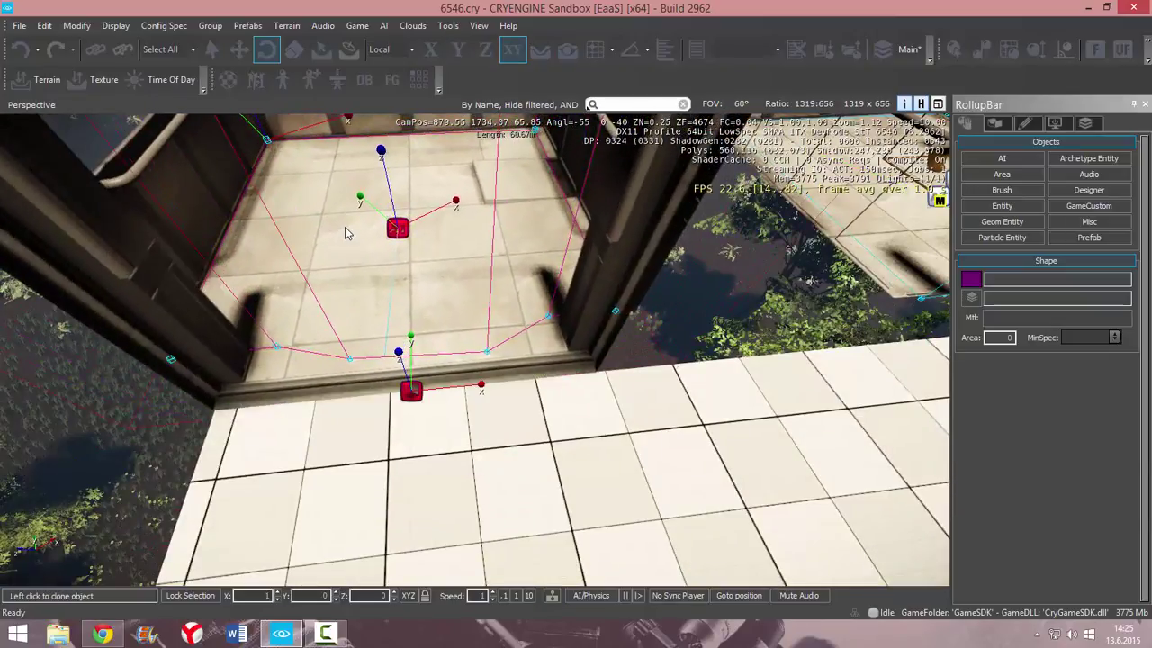
click(348, 234)
key(s)
mouse_move(363, 260)
right_down()
mouse_move(341, 171)
mouse_move(468, 157)
mouse_move(387, 144)
right_up()
key(s)
key(w)
key(s)
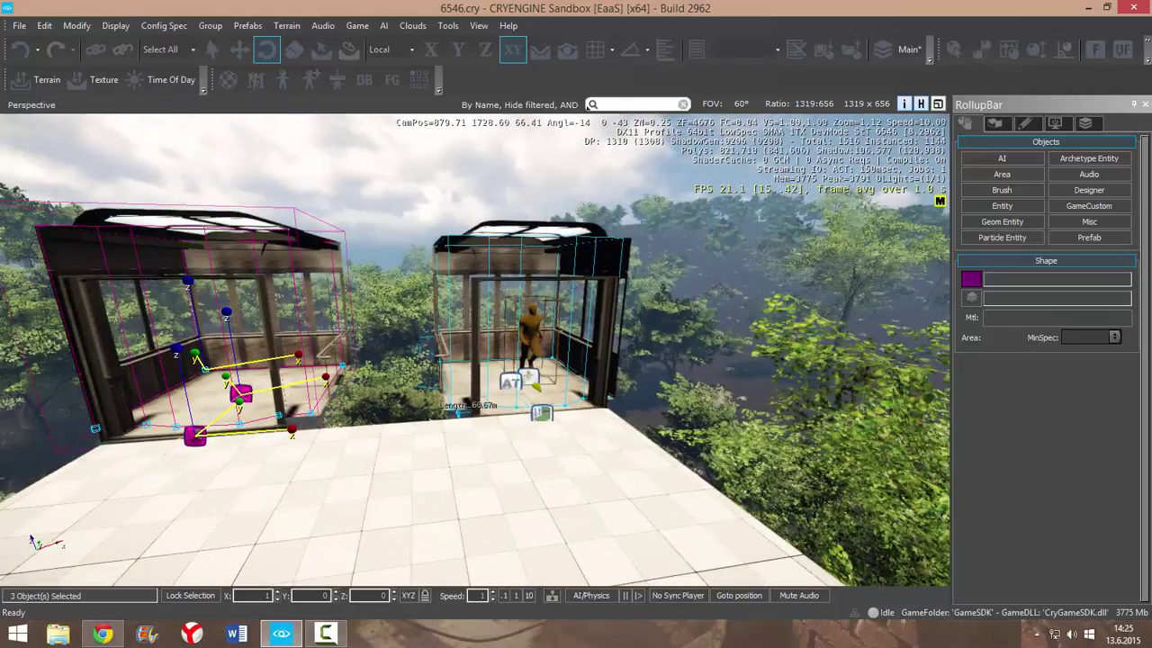
- Delete the area shape and the area trigger from the upper elevator that holds the spawn point
key(w)
right_drag(433, 297, 512, 310)
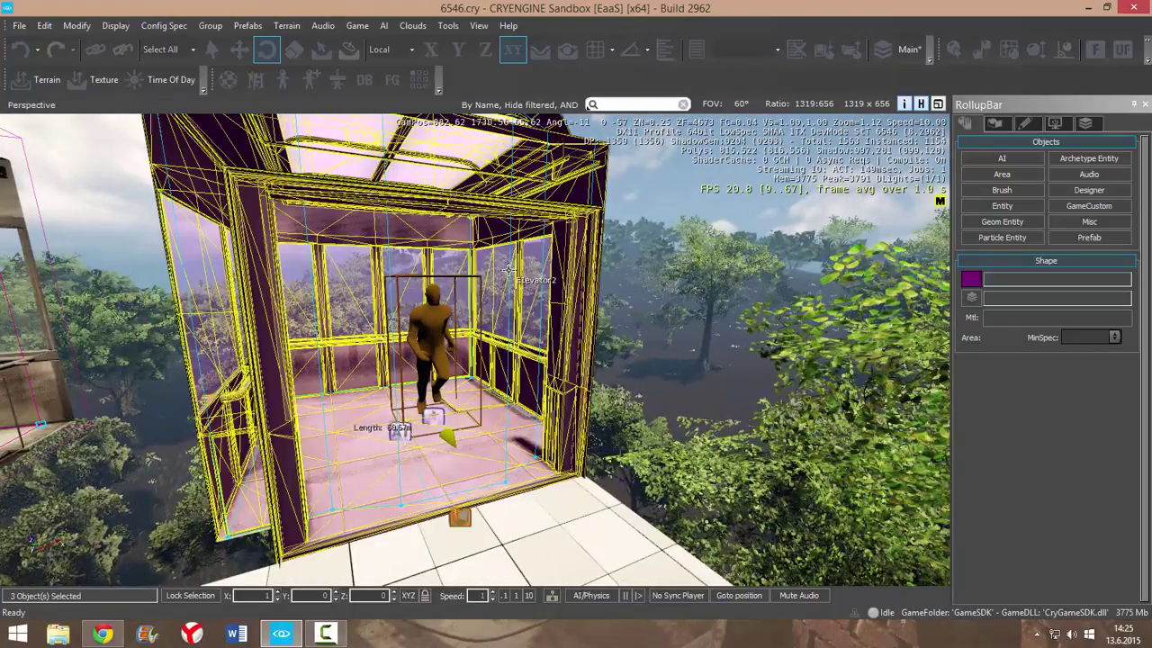
click(509, 270)
key(Delete)
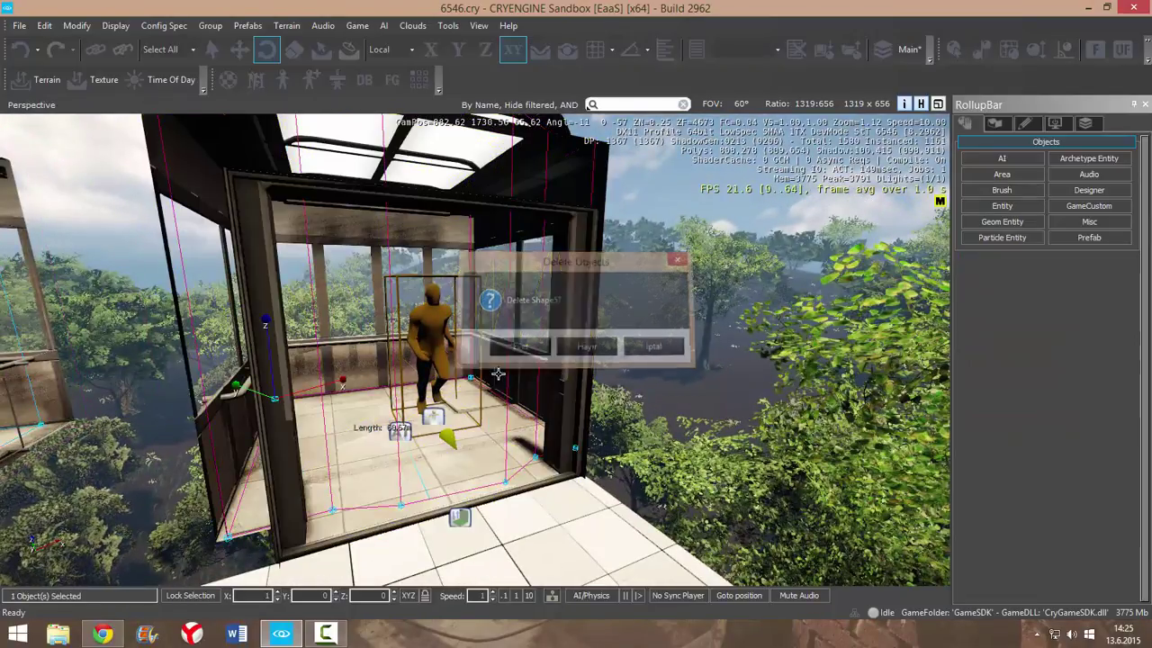
key(w)
right_drag(535, 315, 513, 337)
key(s)
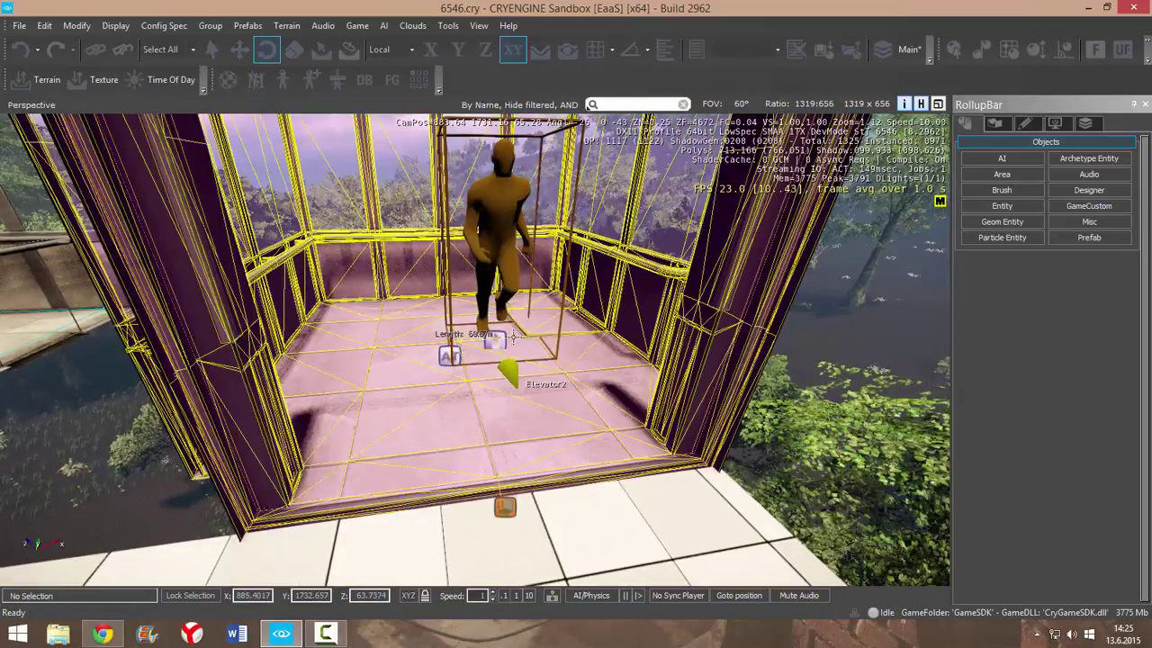
click(444, 352)
key(Delete)
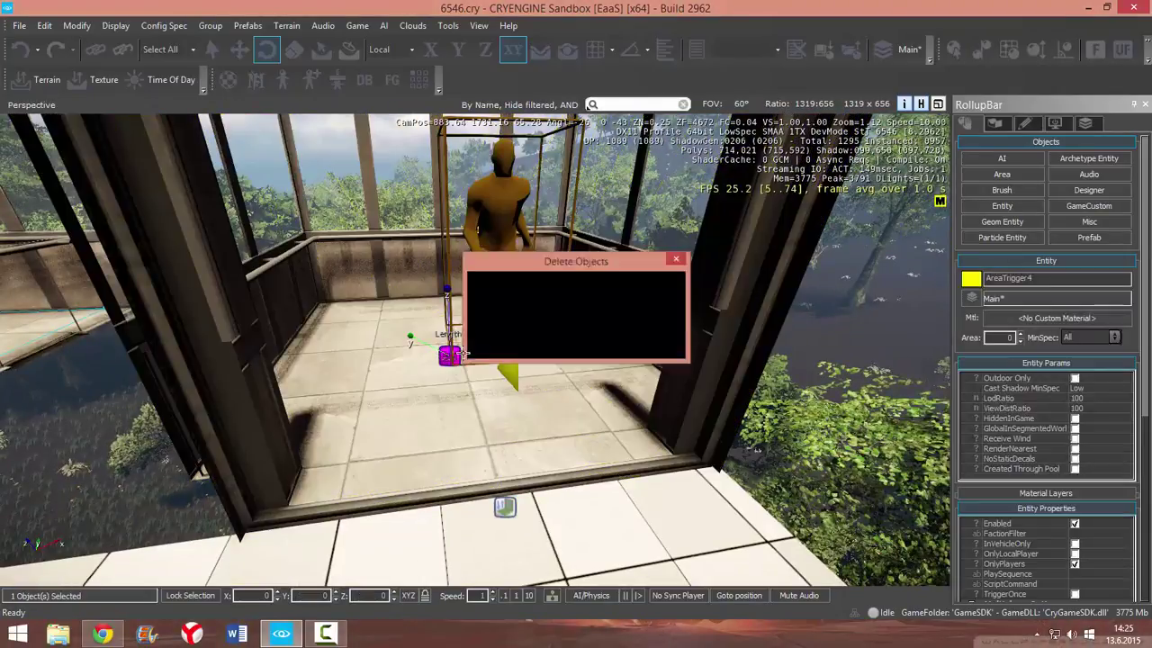
key(Return)
- Shift the upper spawn point slightly within its elevator to about X 885.65, Y 1733.44
click(499, 332)
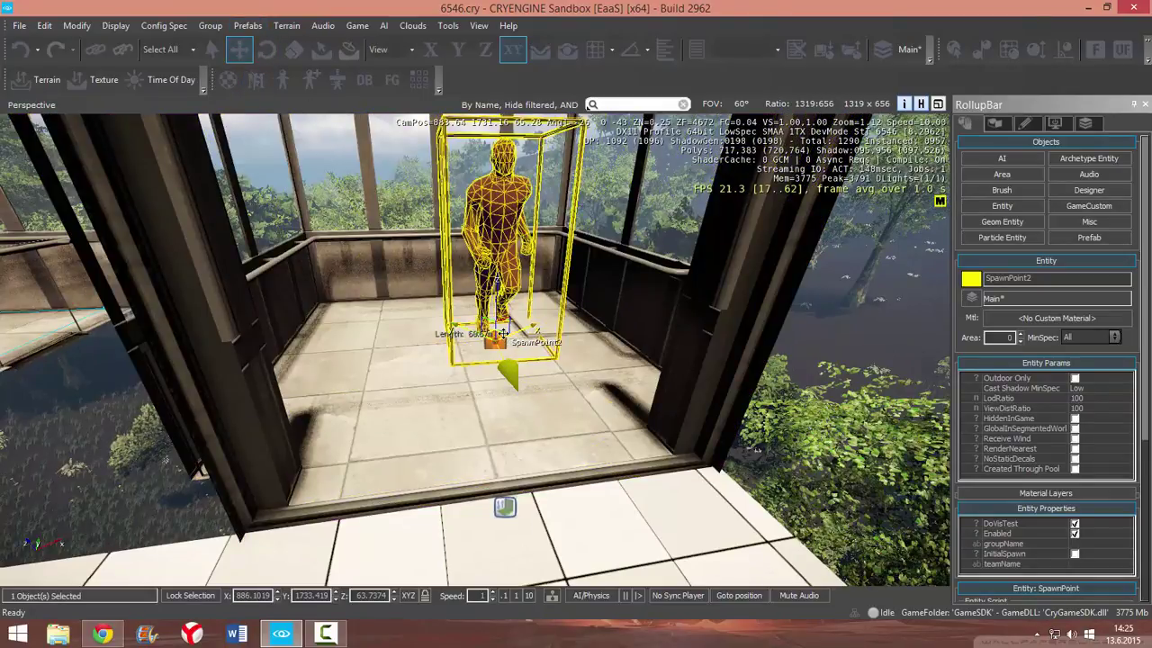
key(s)
mouse_move(499, 332)
right_down()
mouse_move(495, 346)
mouse_move(410, 315)
mouse_move(396, 252)
mouse_move(450, 275)
mouse_move(481, 468)
mouse_move(585, 477)
mouse_move(477, 324)
mouse_move(451, 356)
mouse_move(500, 349)
right_up()
key(w)
key(w)
key(w)
key(s)
key(w)
key(s)
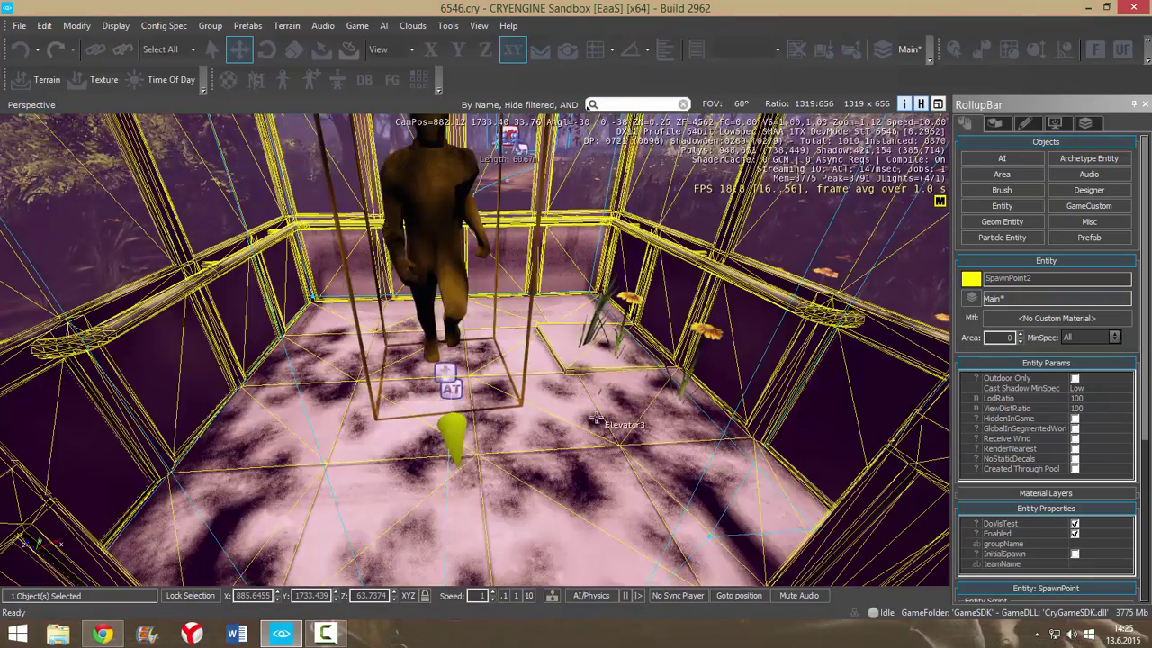
scroll(596, 417, down, 2)
right_click(596, 416)
click(537, 402)
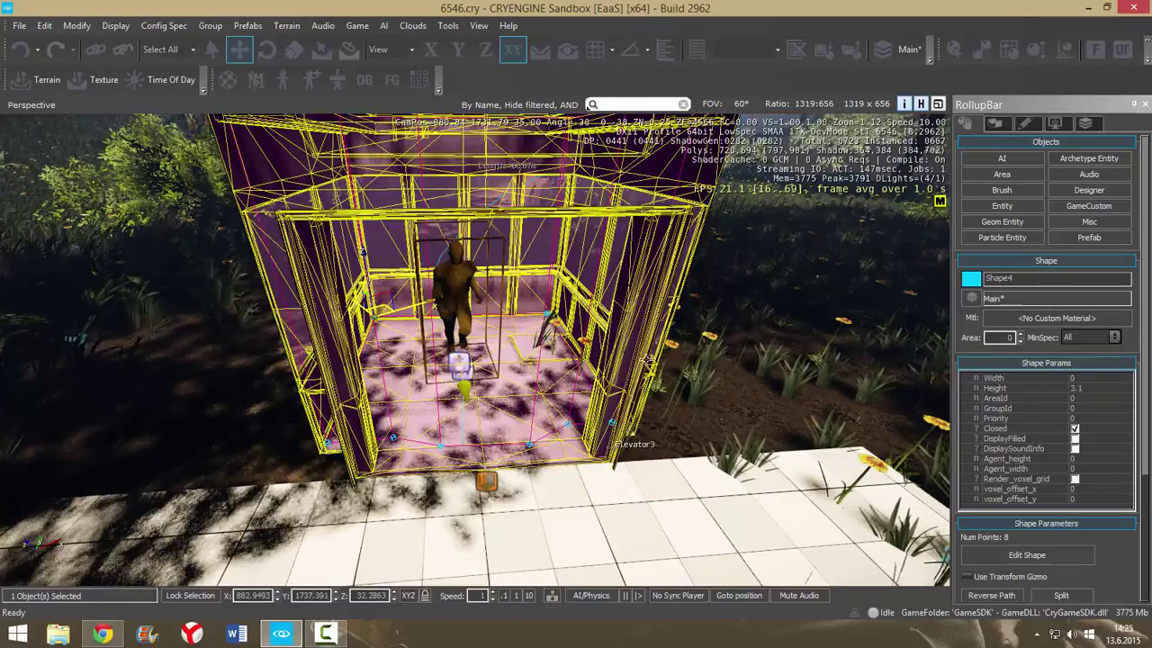
click(618, 364)
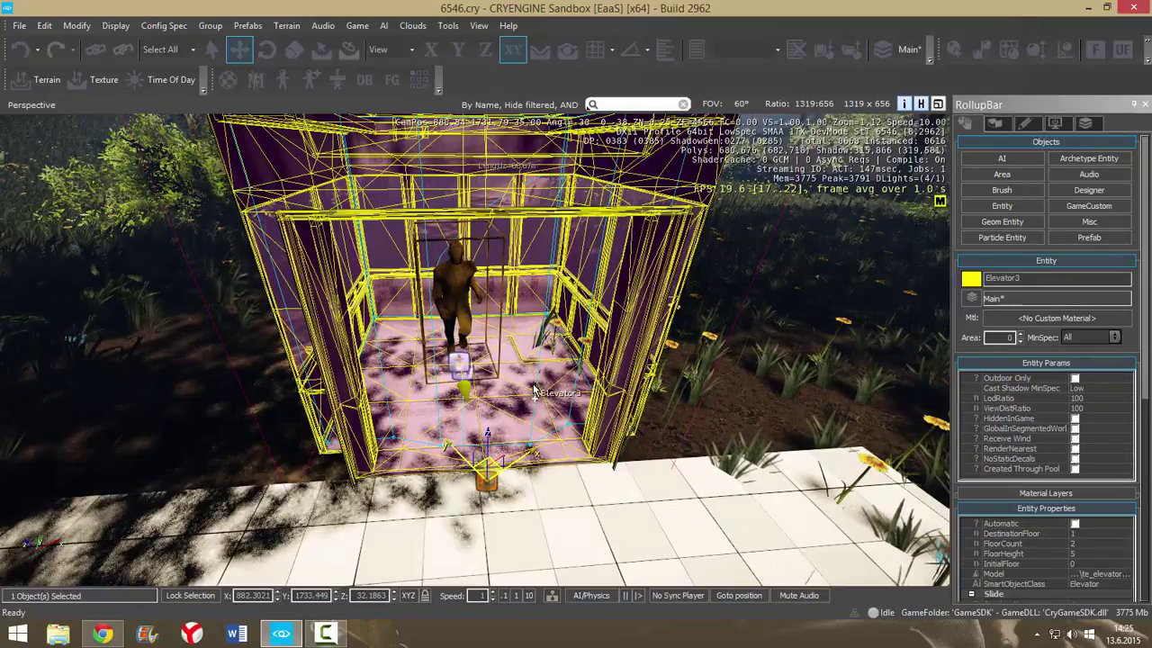
ctrl+click(457, 360)
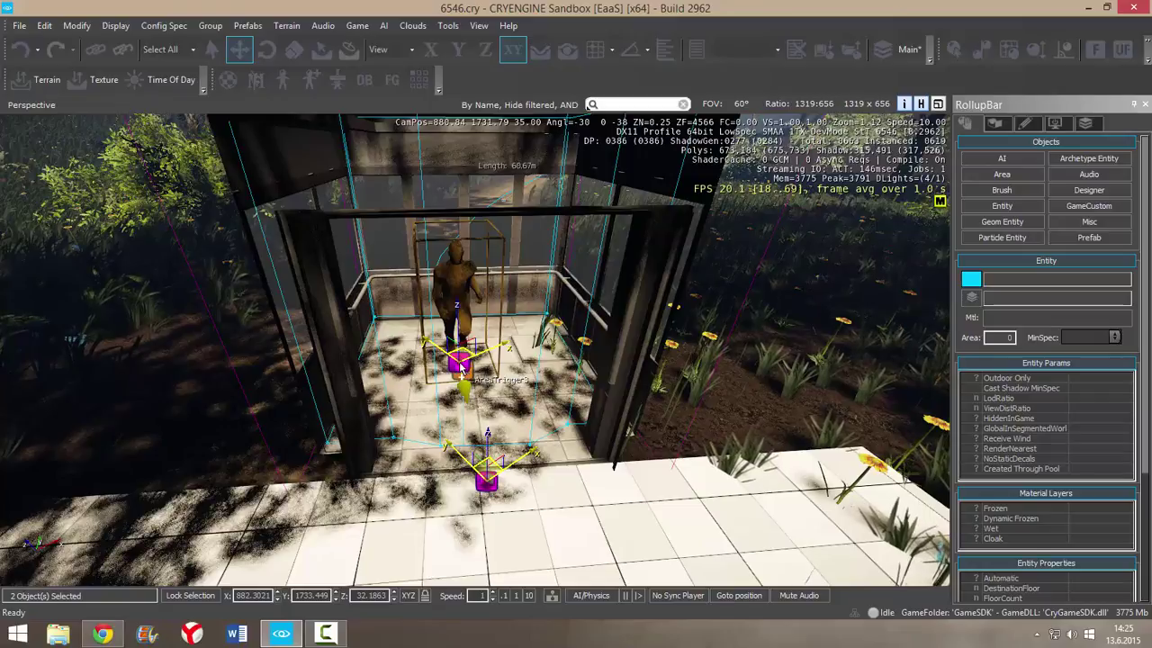
ctrl+click(461, 366)
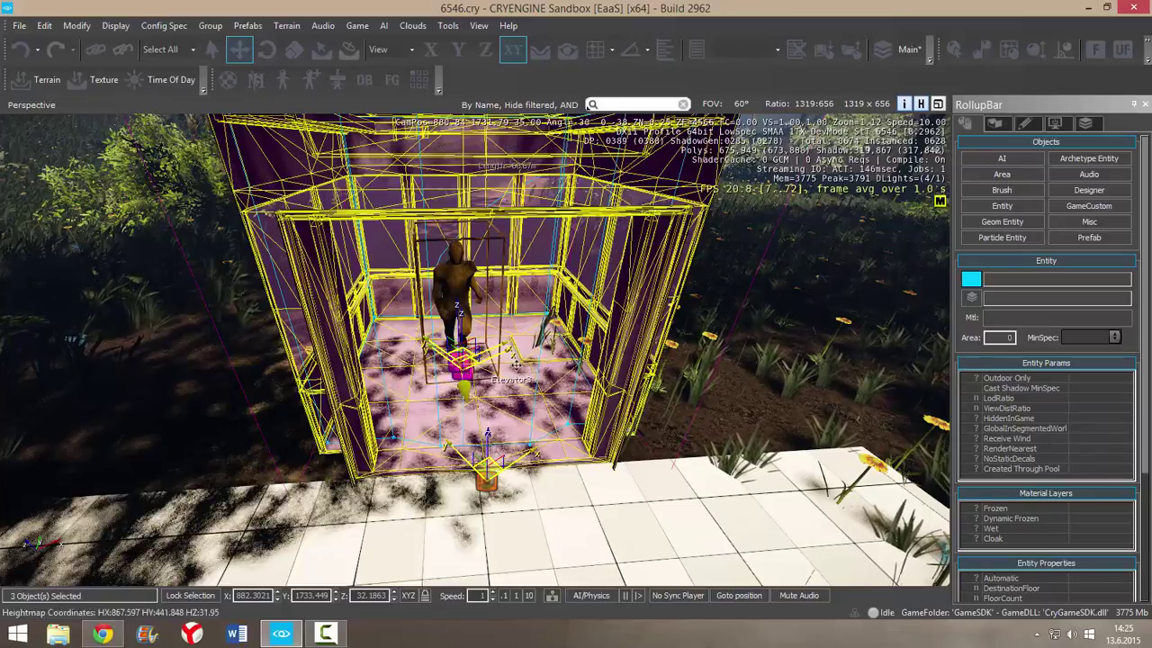
click(723, 352)
click(638, 383)
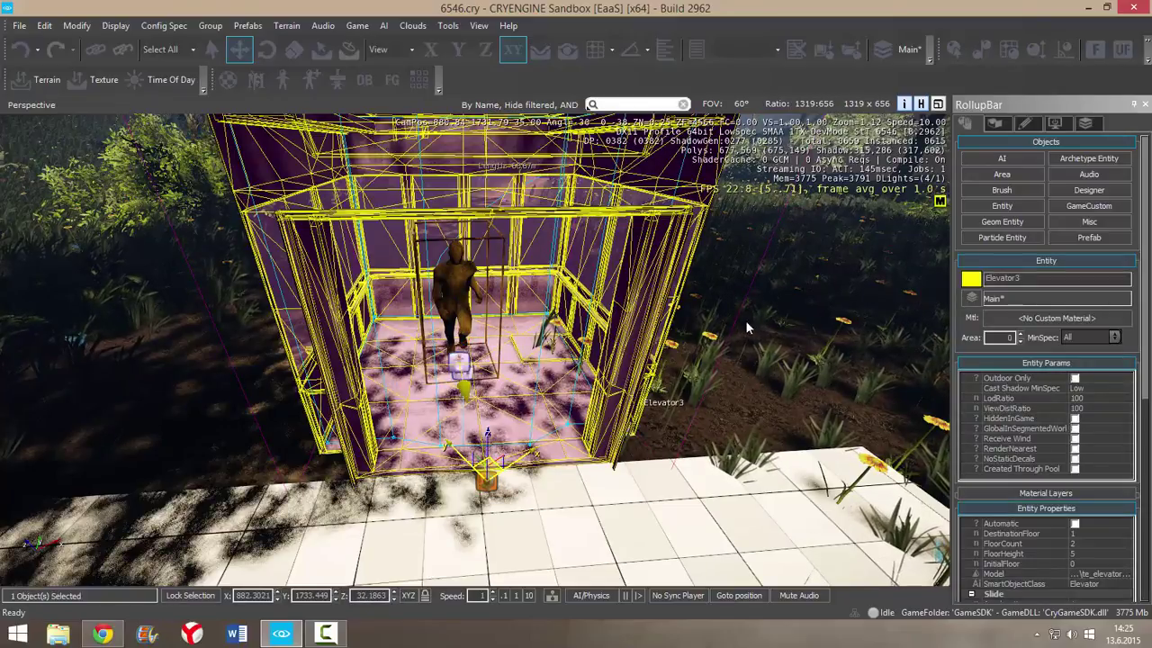
right_drag(747, 327, 711, 348)
click(710, 347)
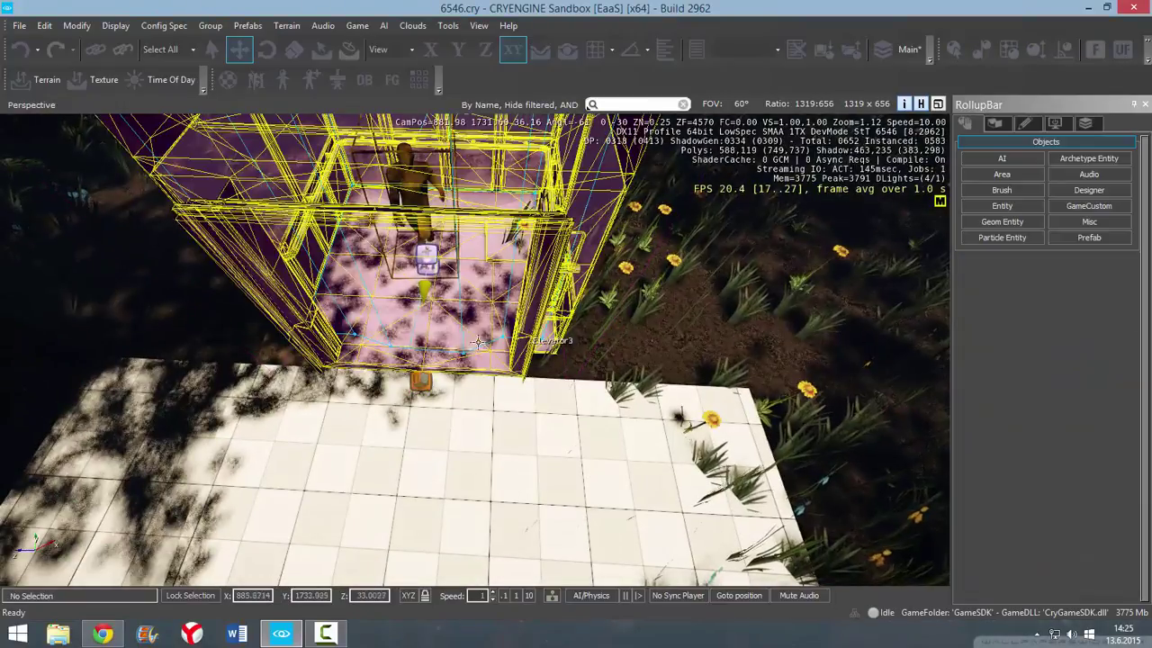
- Shift the lower elevator together with its area shape, spawn point and area trigger along the platform to about X 885.11, Y 1736.00
click(460, 354)
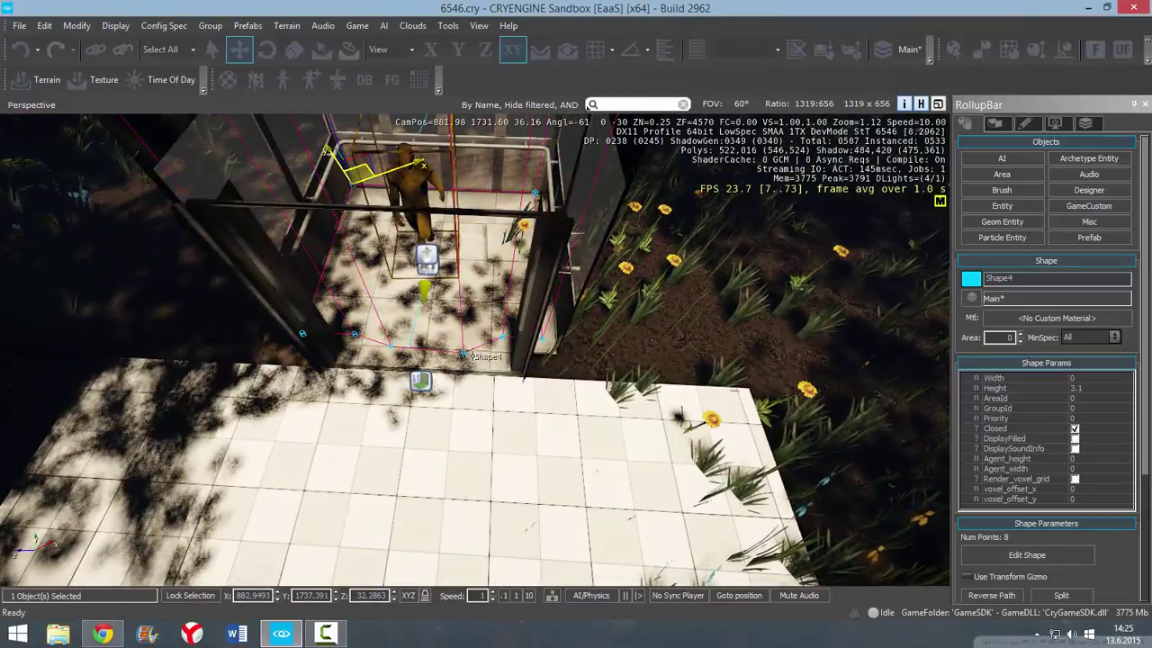
ctrl+click(426, 253)
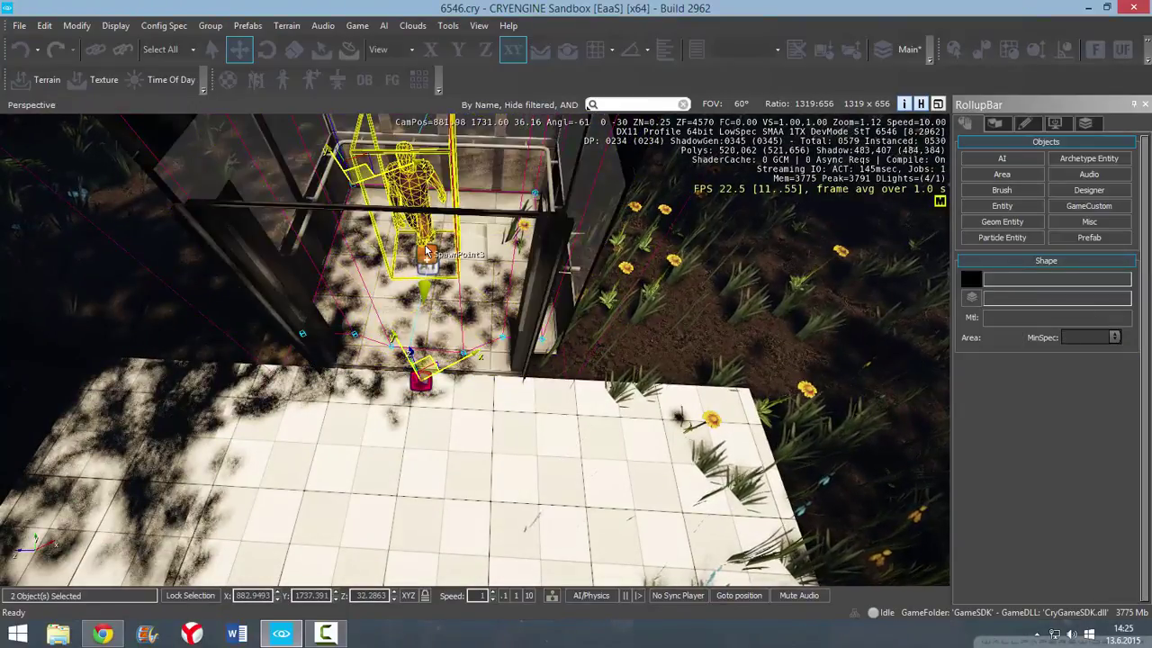
ctrl+click(426, 253)
ctrl+click(428, 268)
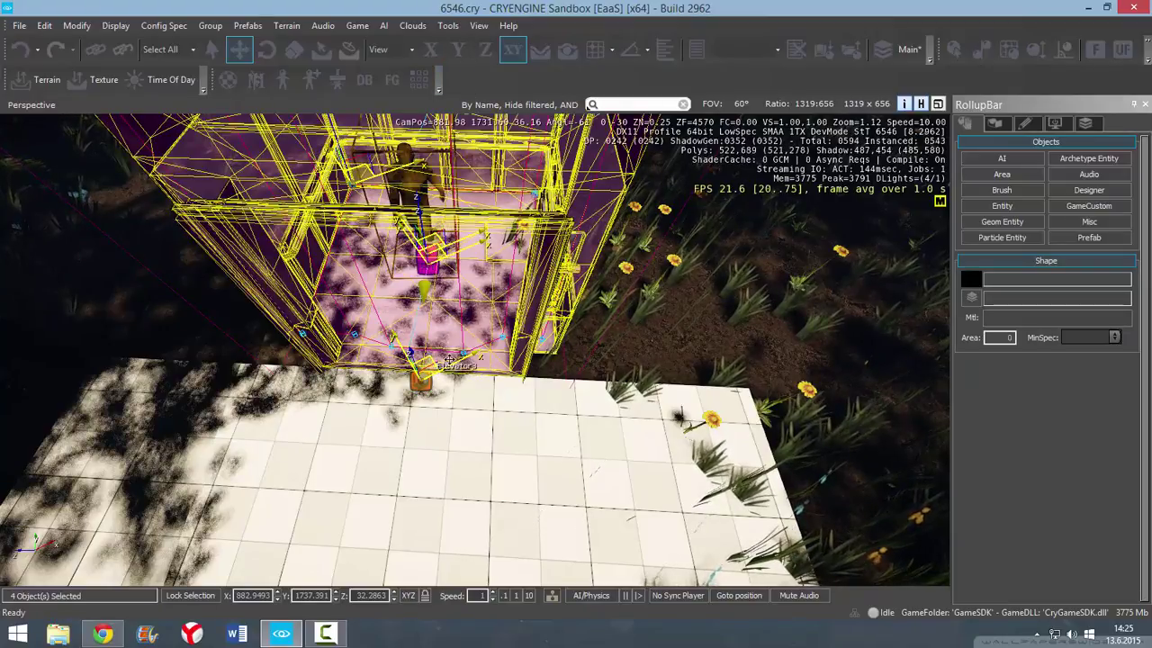
drag(449, 359, 650, 359)
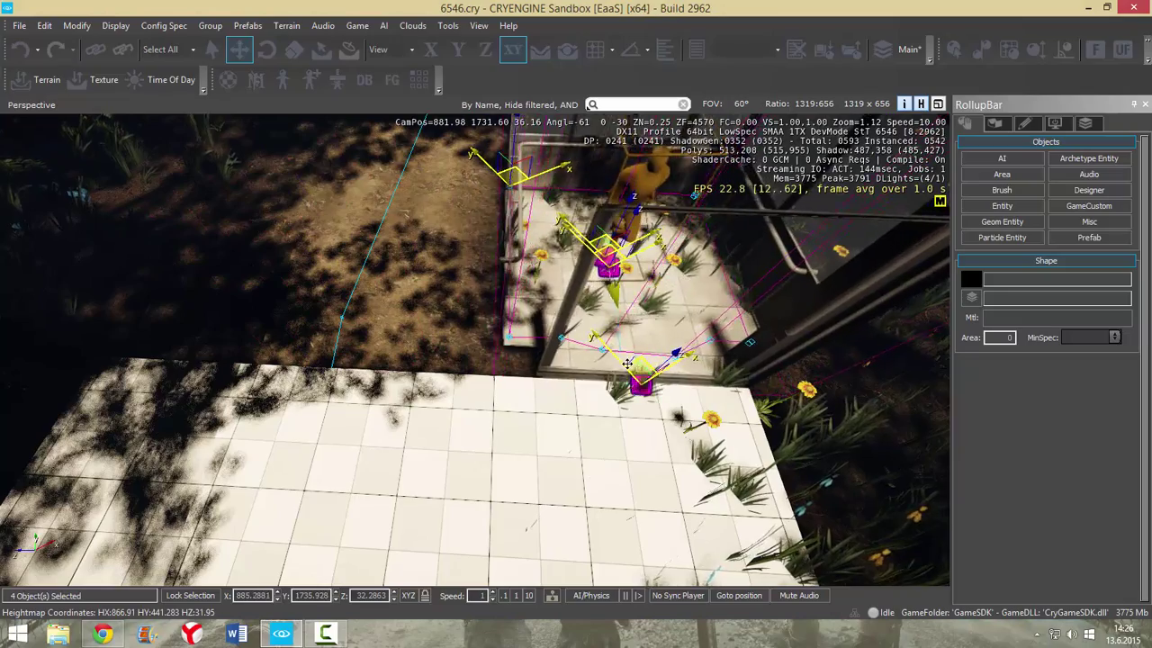
right_drag(627, 377, 483, 318)
key(w)
key(s)
key(s)
key(w)
key(s)
key(w)
key(s)
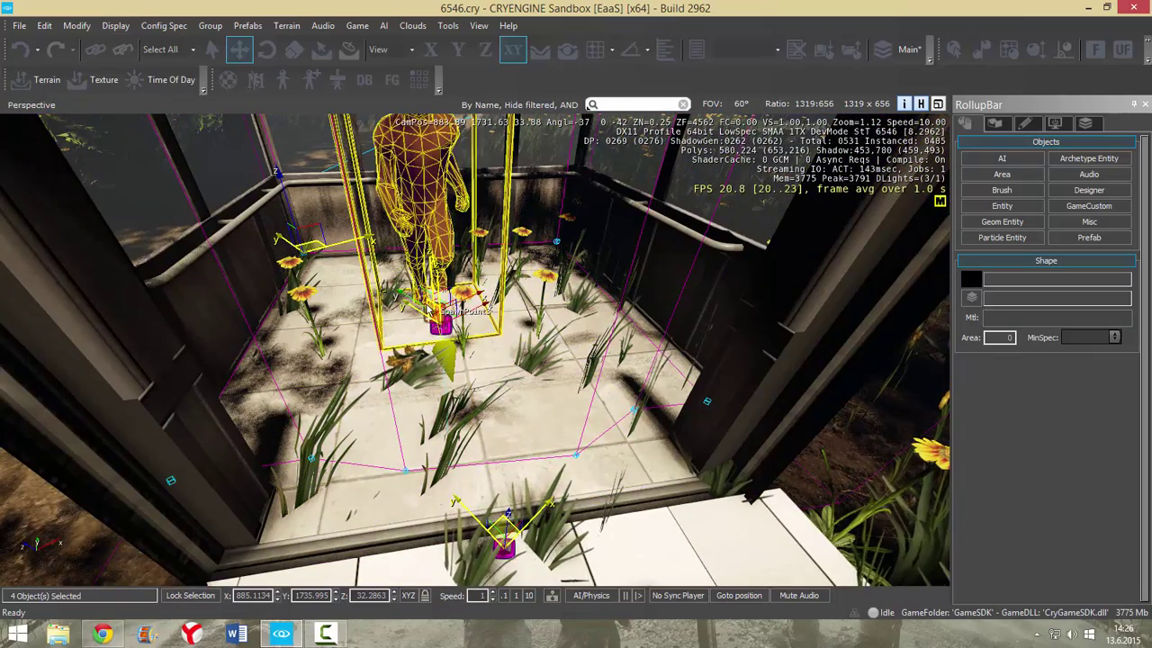
- Clone the lower elevator with its spawn point and area trigger, leaving out the area shape, and place the copy at about X 880.54, Y 1734.74
key(s)
mouse_move(429, 312)
right_down()
mouse_move(421, 378)
mouse_move(421, 333)
right_up()
key(w)
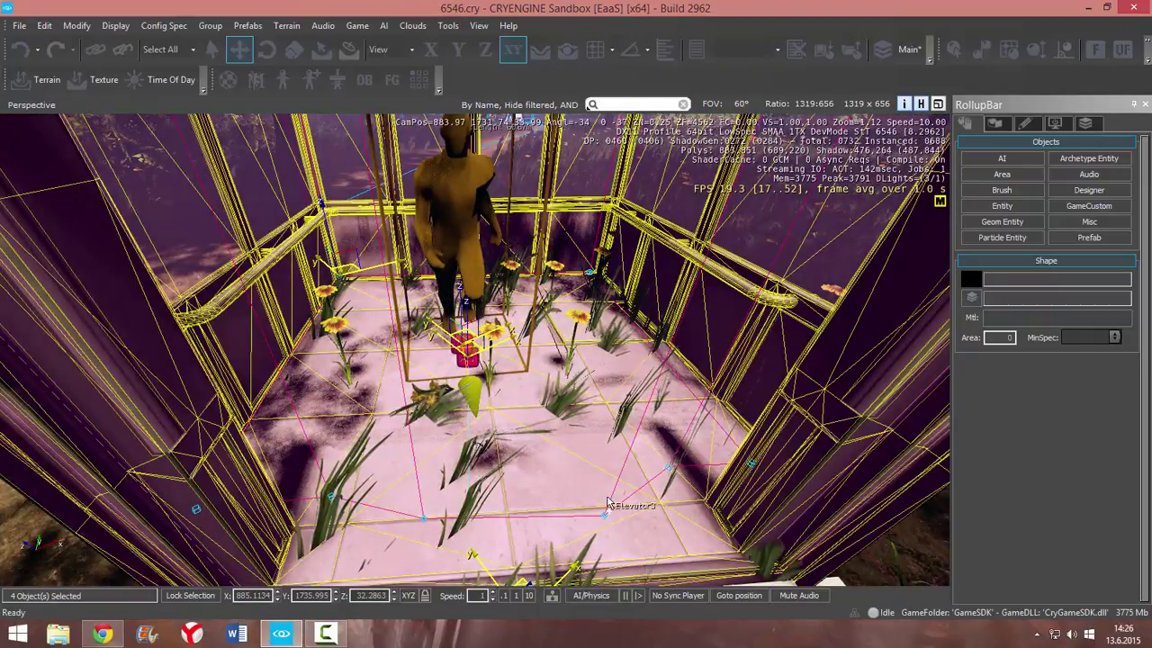
ctrl+click(611, 495)
key(s)
mouse_move(646, 469)
right_down()
mouse_move(469, 464)
mouse_move(558, 473)
mouse_move(567, 513)
mouse_move(509, 419)
mouse_move(504, 441)
mouse_move(468, 283)
mouse_move(432, 216)
right_up()
key(w)
key(ctrl+c)
key(s)
click(440, 275)
key(w)
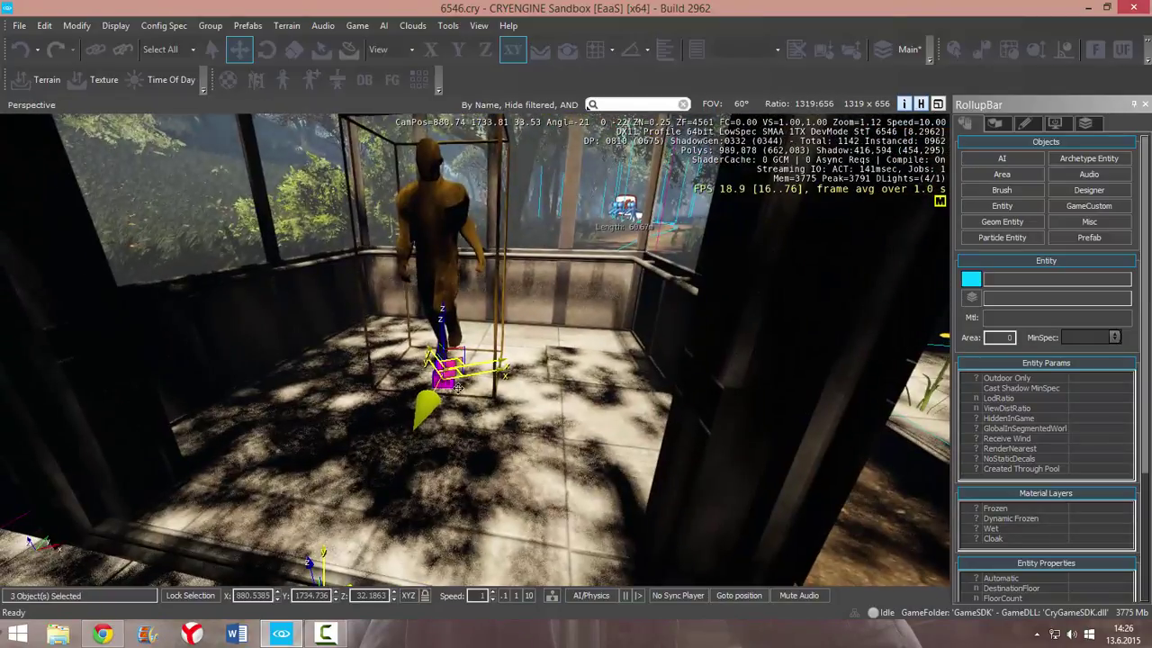
- Delete the area trigger from the cloned lower elevator
right_drag(568, 309, 702, 353)
click(618, 357)
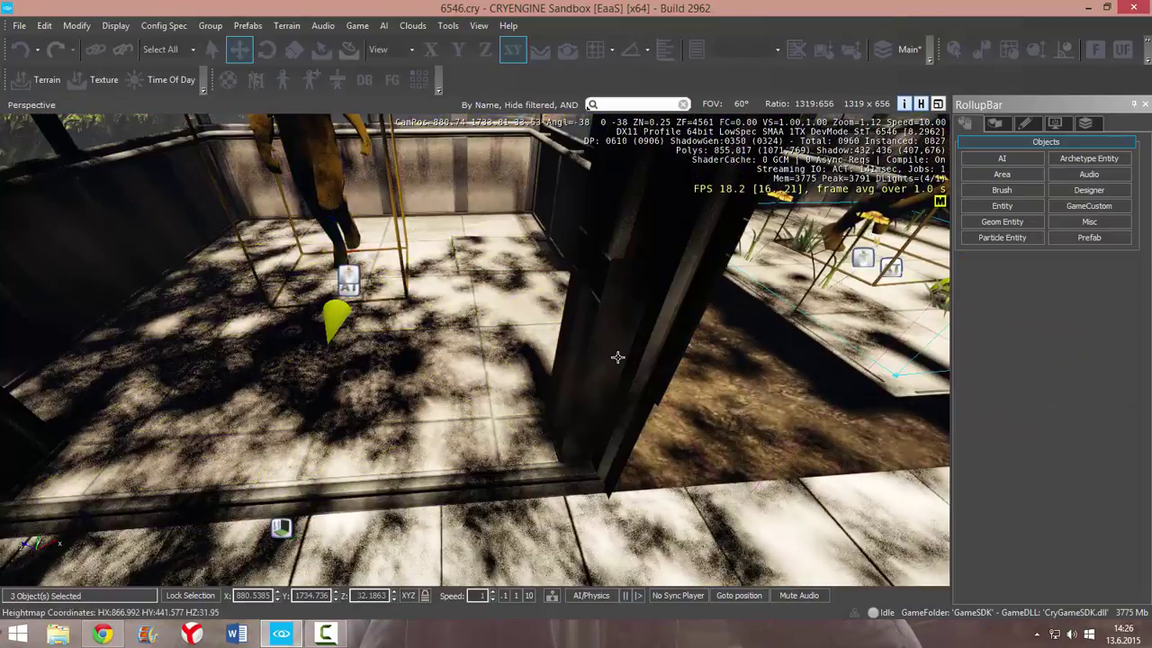
click(348, 290)
key(Delete)
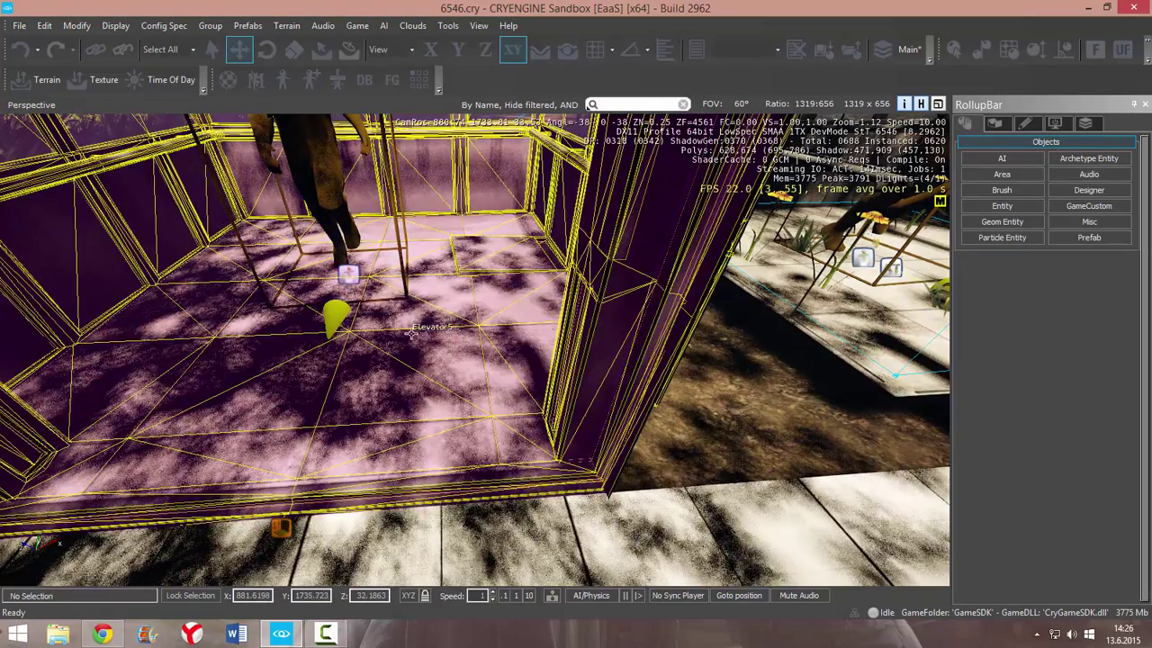
- Open the flow graph of the area trigger inside the upper elevator
right_drag(428, 333, 396, 532)
key(s)
key(w)
key(w)
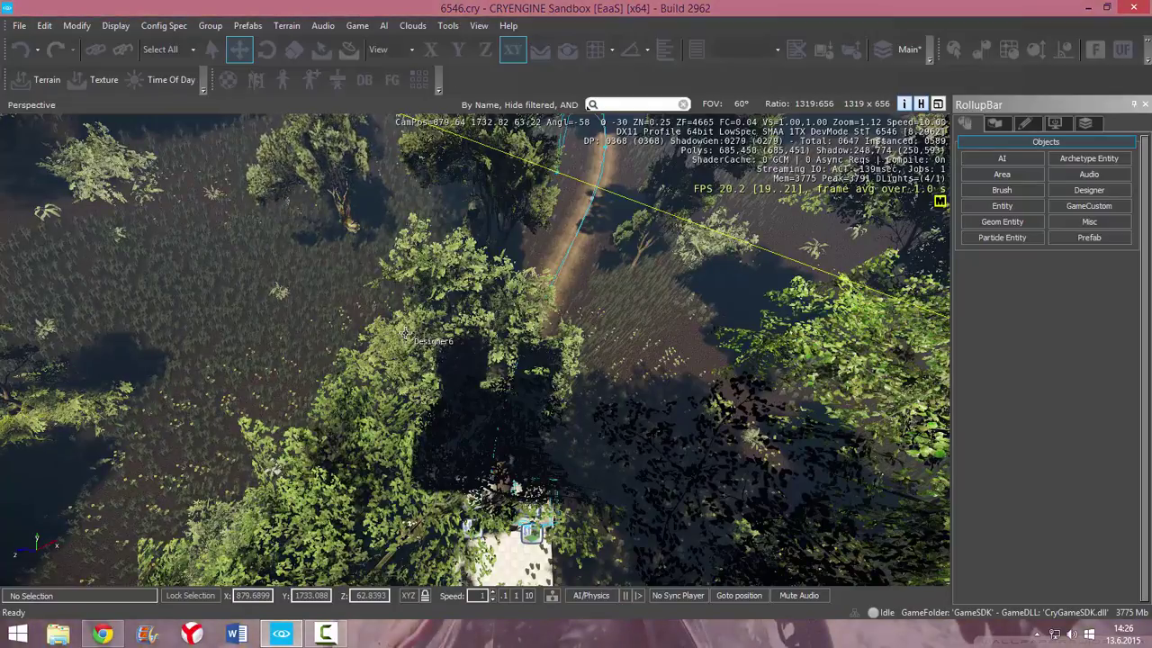
key(s)
right_drag(615, 350, 604, 391)
key(w)
key(w)
right_click(486, 375)
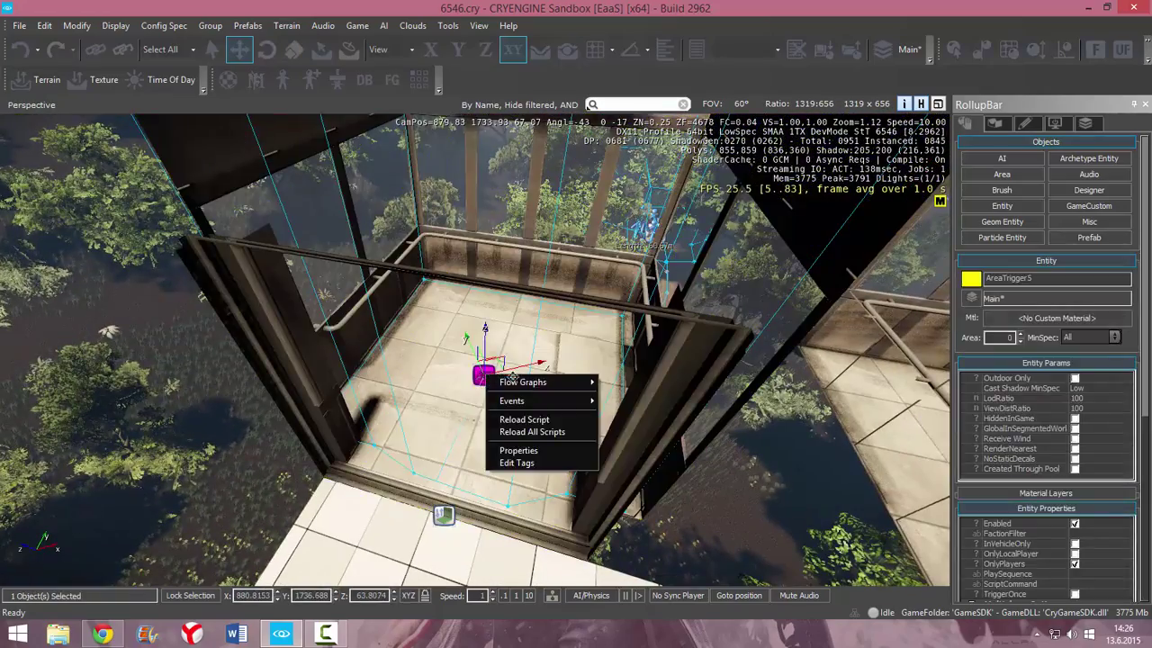
mouse_move(533, 383)
click(662, 382)
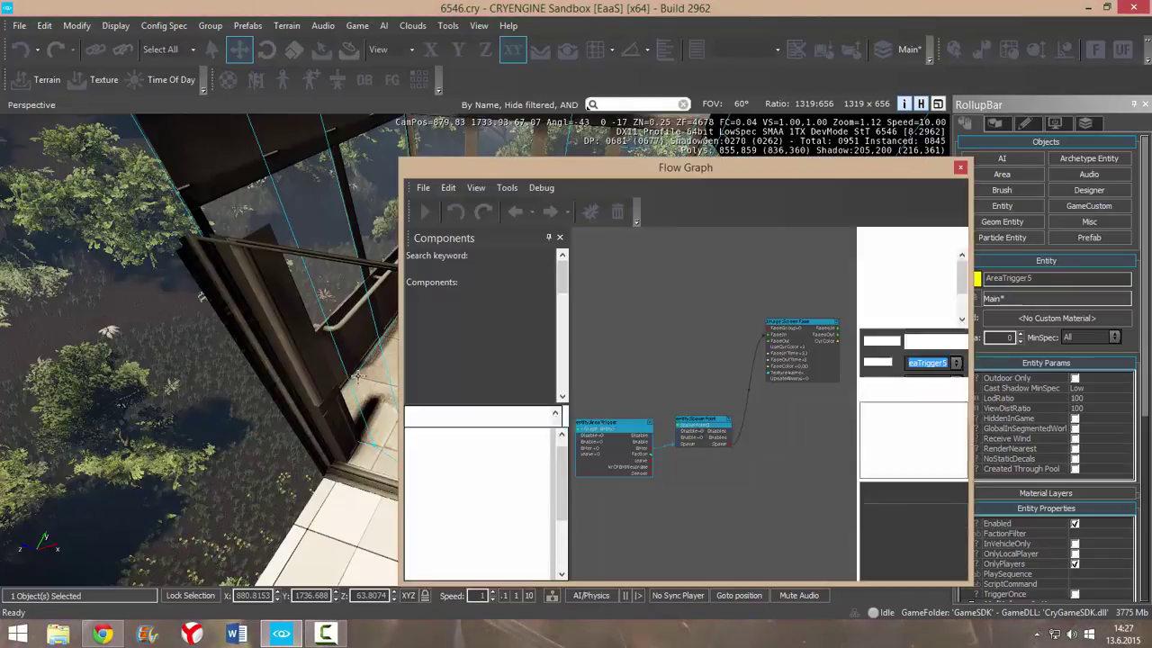
- Assign the spawn point in the cloned lower elevator to the flow graph's SpawnPoint node
key(w)
right_drag(216, 360, 370, 315)
key(w)
key(w)
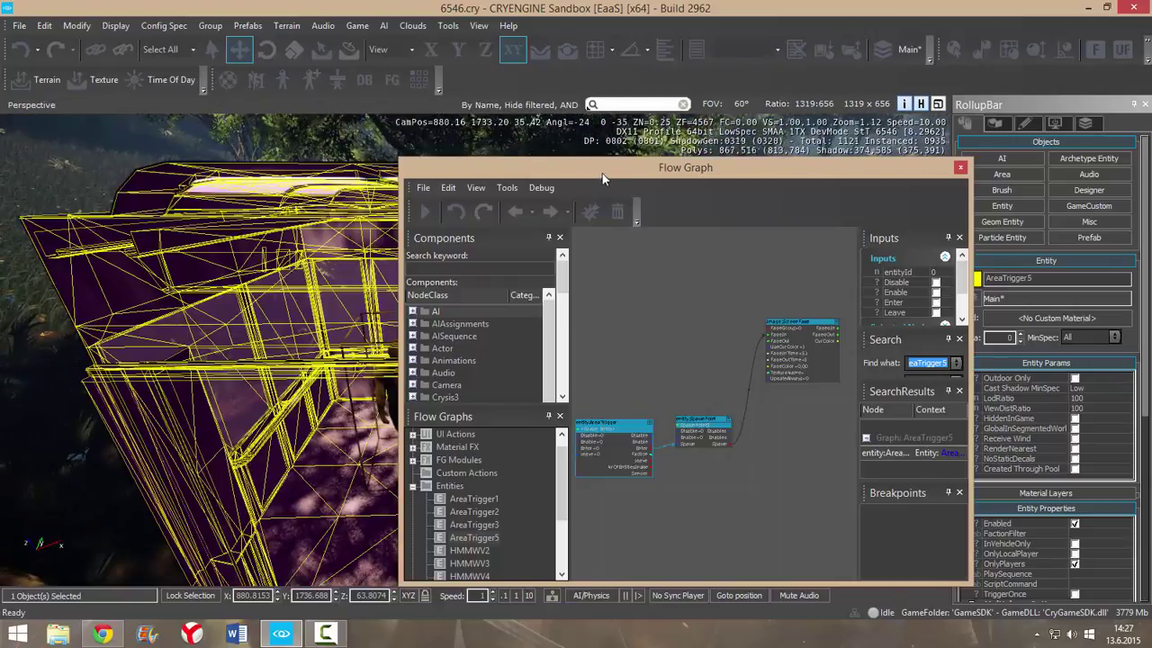
drag(621, 169, 863, 169)
key(w)
right_drag(432, 342, 441, 396)
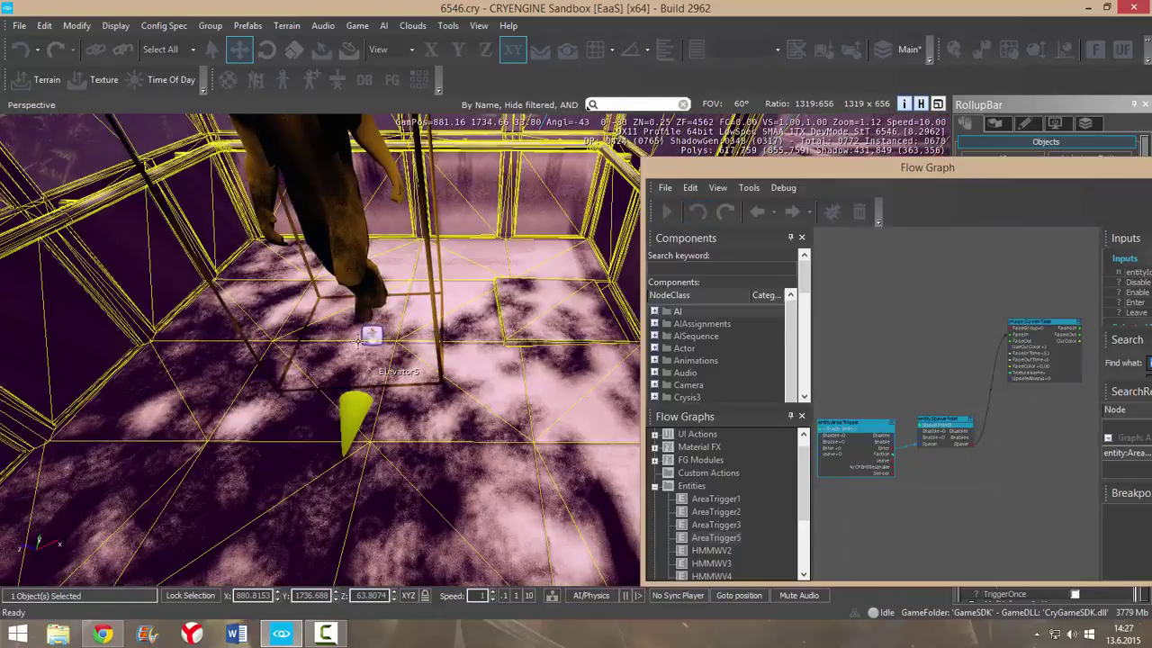
click(373, 335)
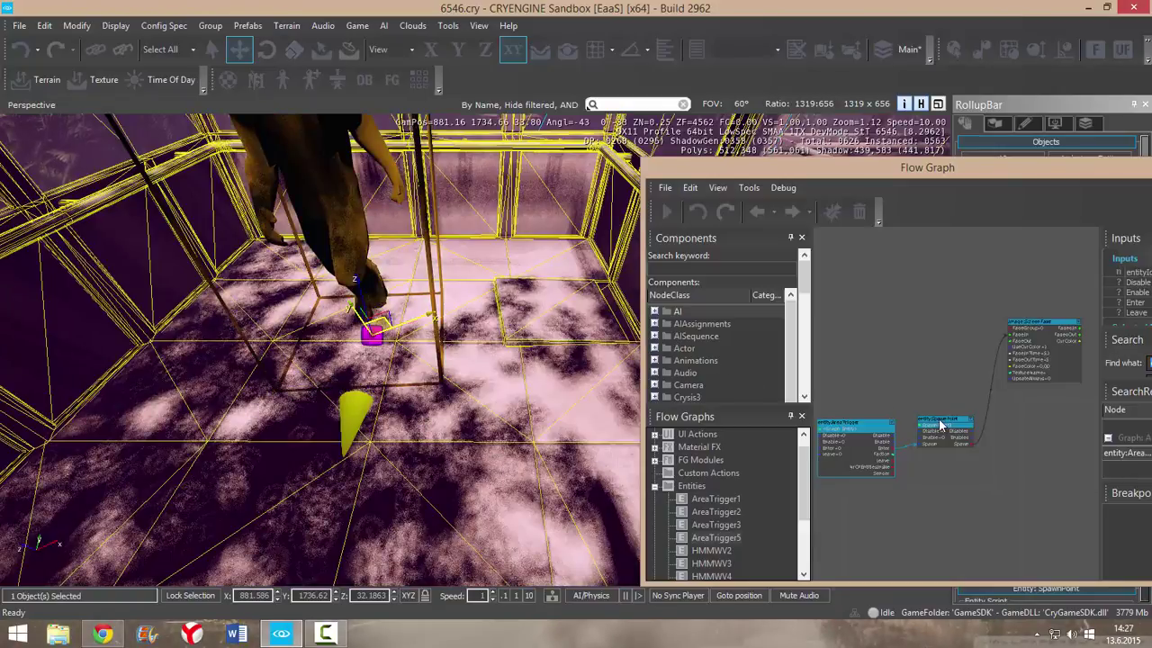
right_click(924, 419)
click(946, 439)
- Delete the existing area trigger node from the flow graph
scroll(927, 451, up, 6)
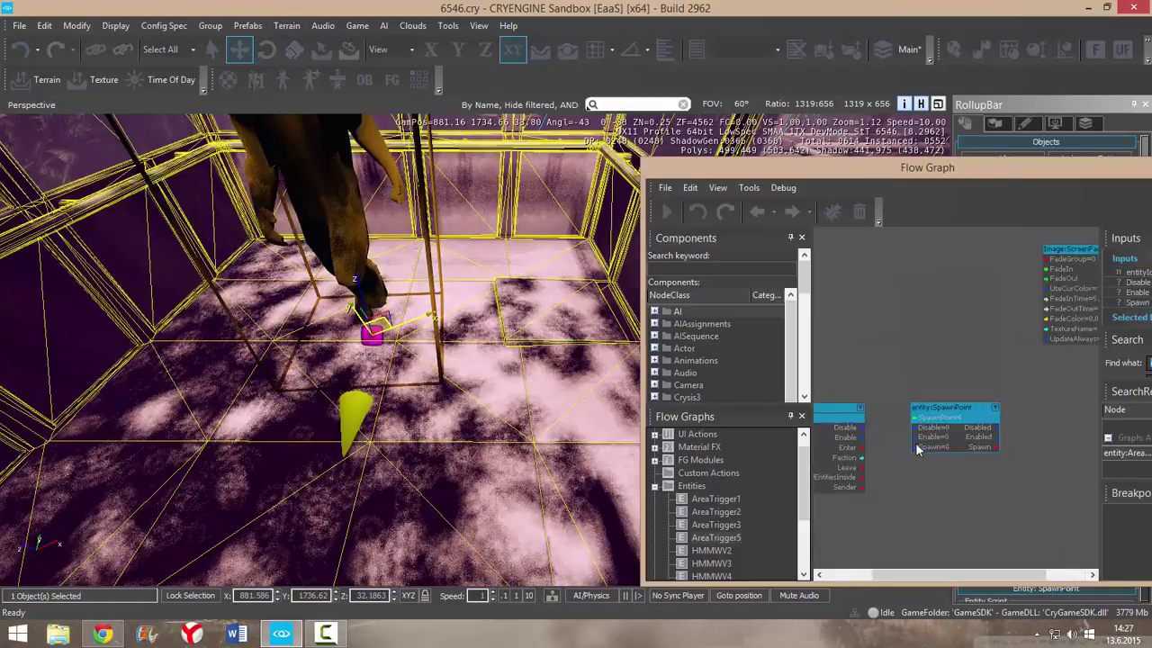
right_drag(916, 448, 950, 416)
click(858, 375)
key(Delete)
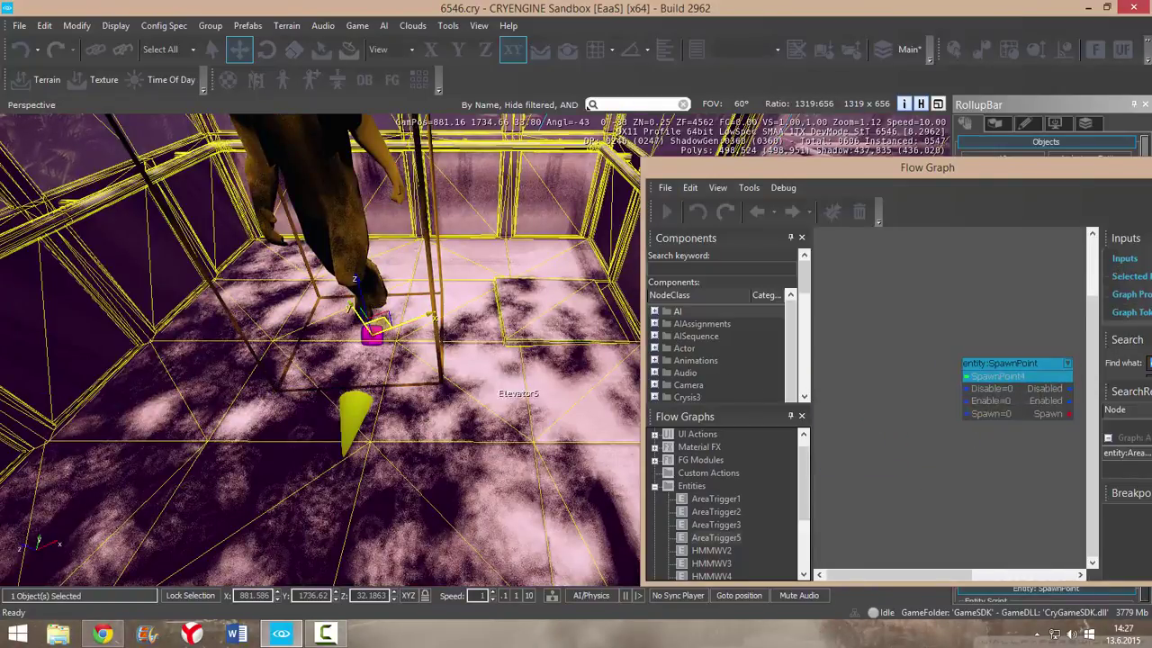
- Add the upper elevator's area trigger to the flow graph as a new node
key(s)
right_drag(499, 378, 454, 403)
key(w)
key(s)
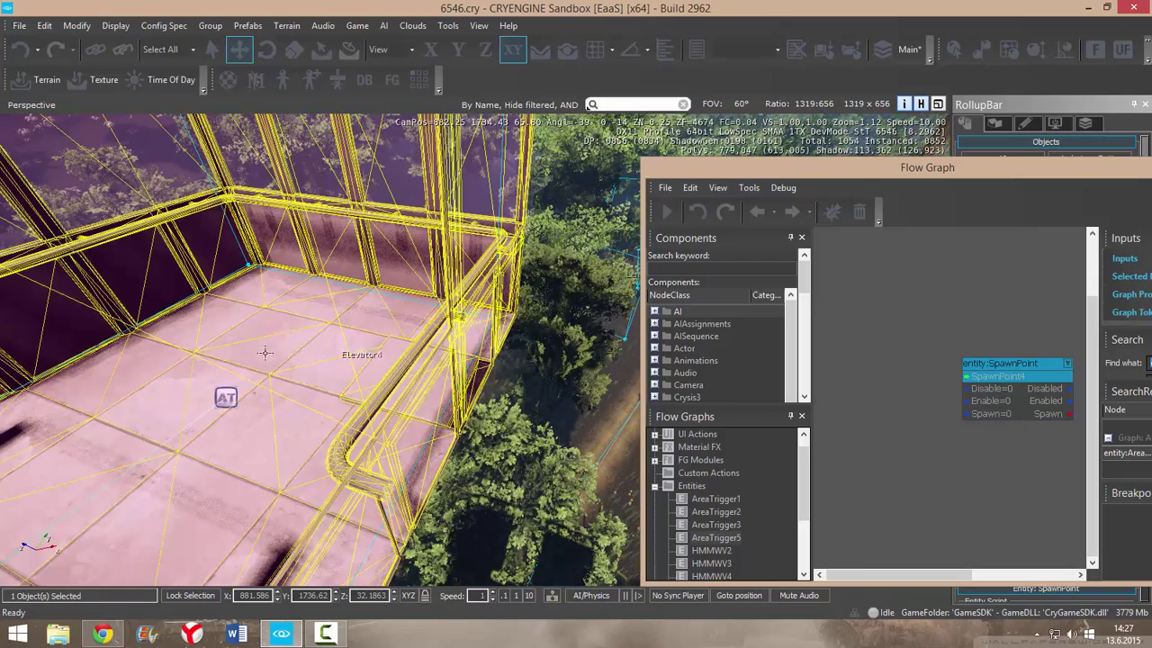
click(229, 394)
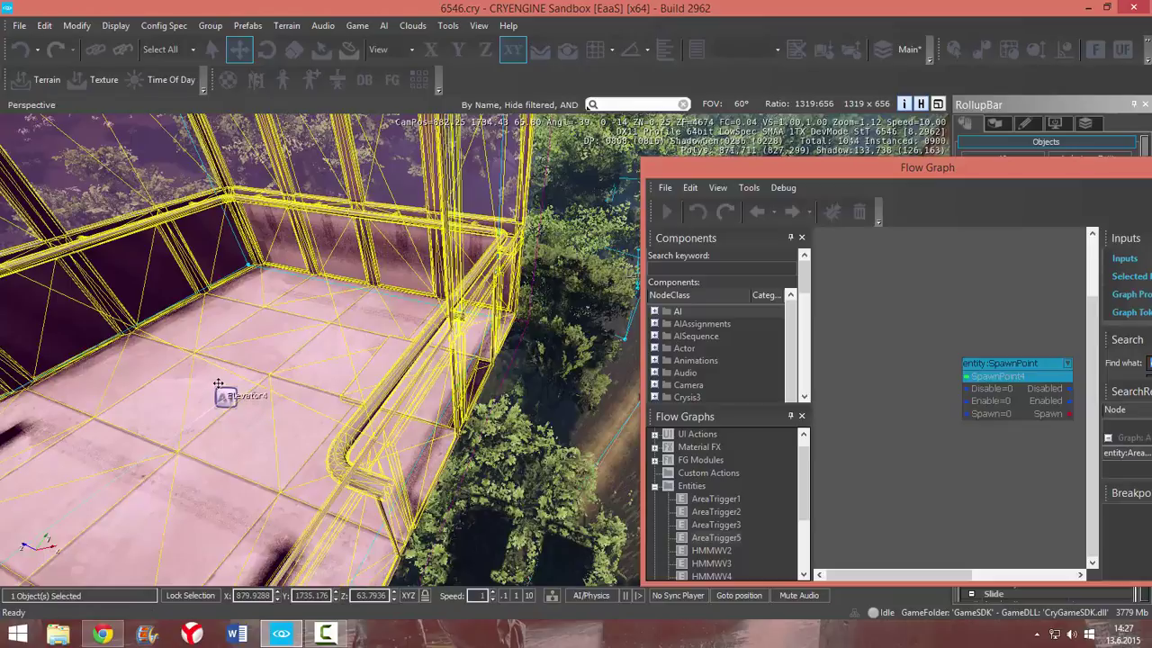
key(s)
right_drag(218, 384, 252, 388)
key(w)
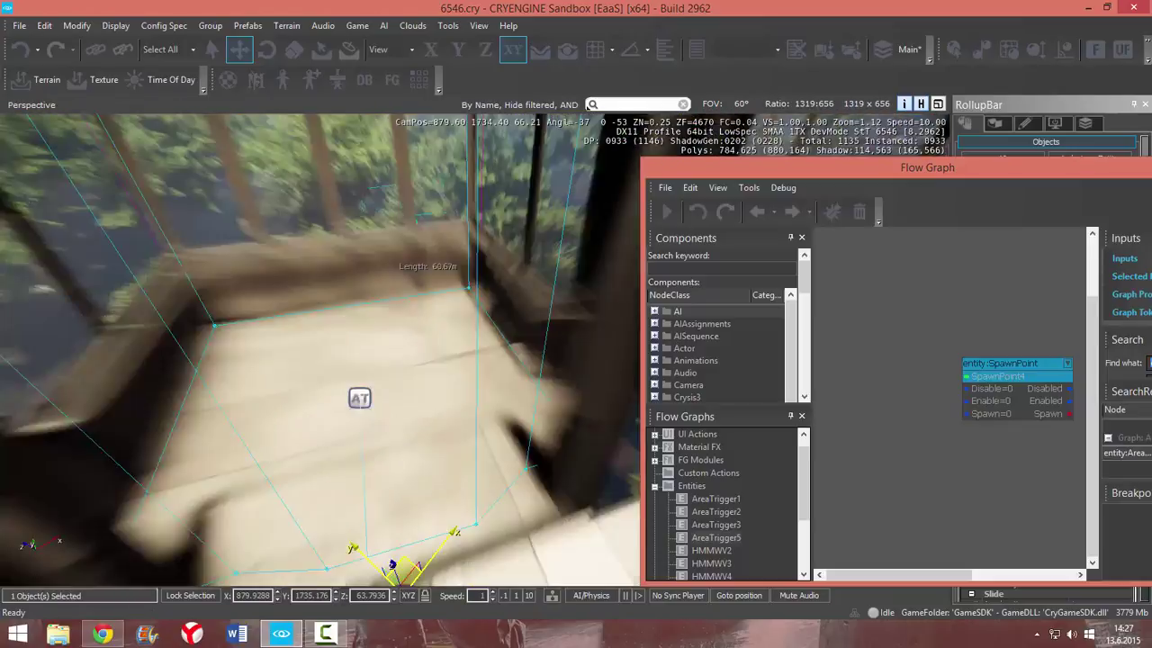
right_drag(373, 376, 360, 383)
click(388, 382)
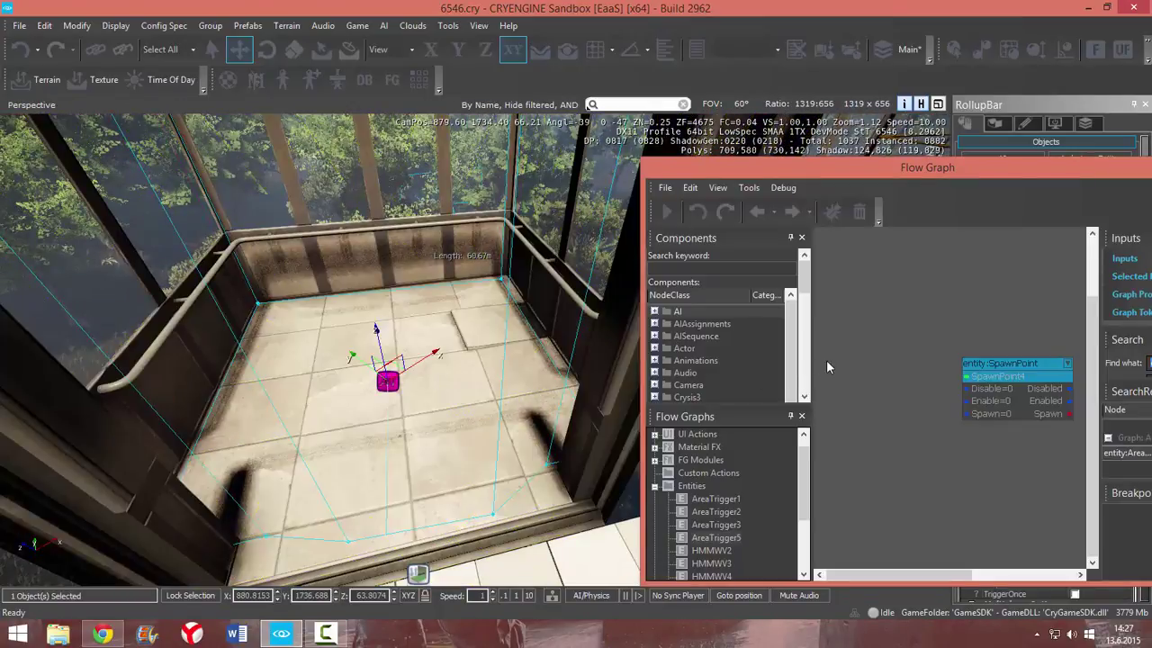
right_click(828, 362)
click(870, 381)
- Move the SpawnPoint node clear of the area trigger node and link the trigger's Enter output to its Spawn input
right_drag(947, 419, 837, 402)
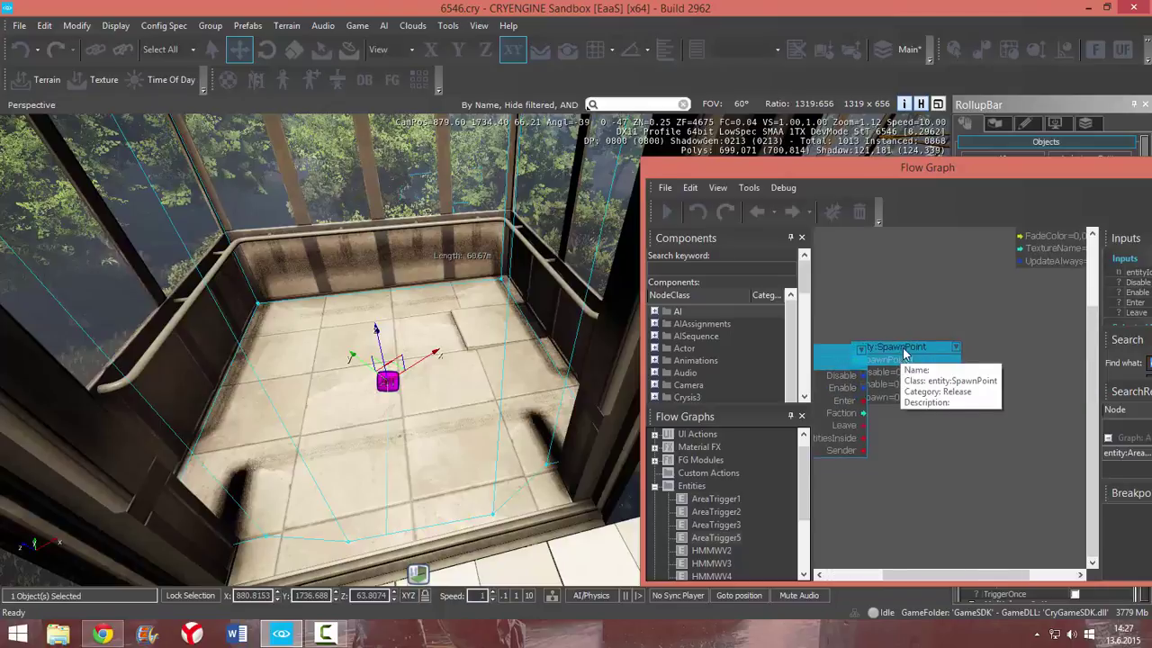
drag(904, 353, 964, 360)
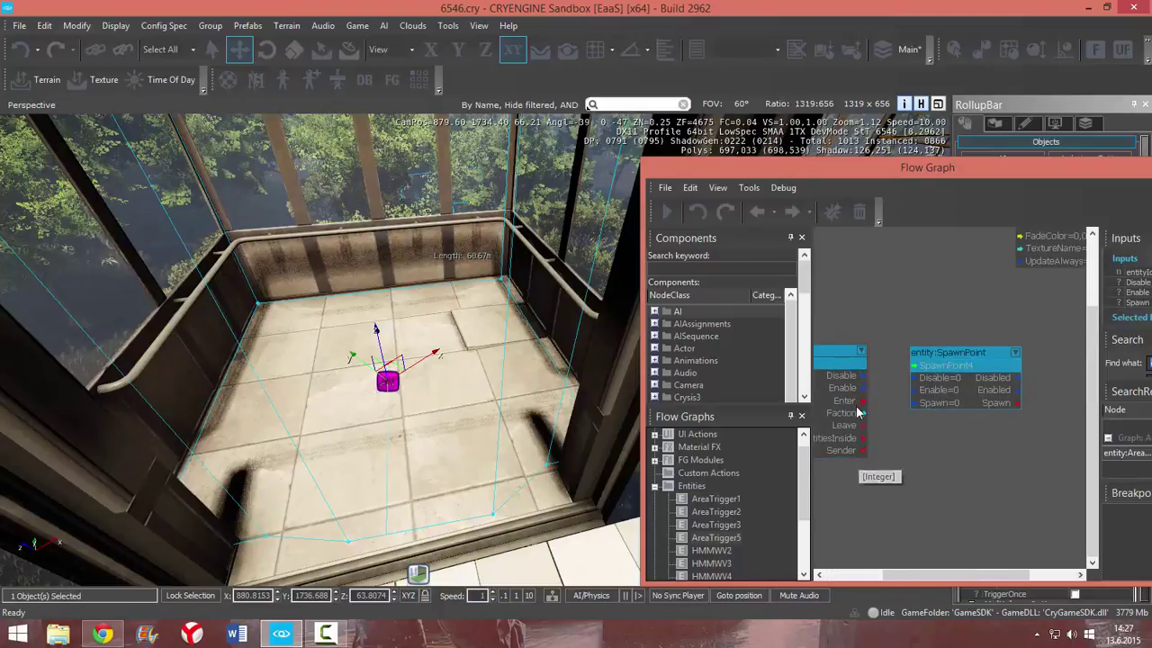
drag(865, 401, 938, 404)
- Link the SpawnPoint's Spawn output to the ScreenFader's FadeIn, move the fader node closer, and close the Flow Graph
right_drag(939, 405, 816, 475)
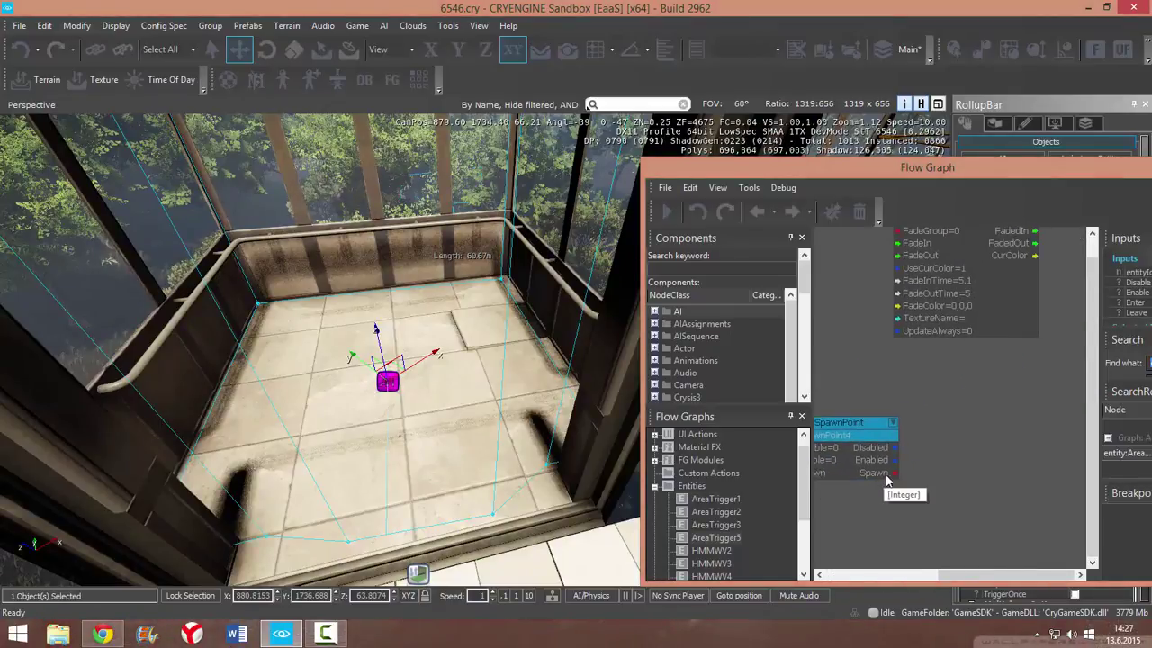
drag(902, 250, 904, 248)
right_drag(1001, 293, 1009, 403)
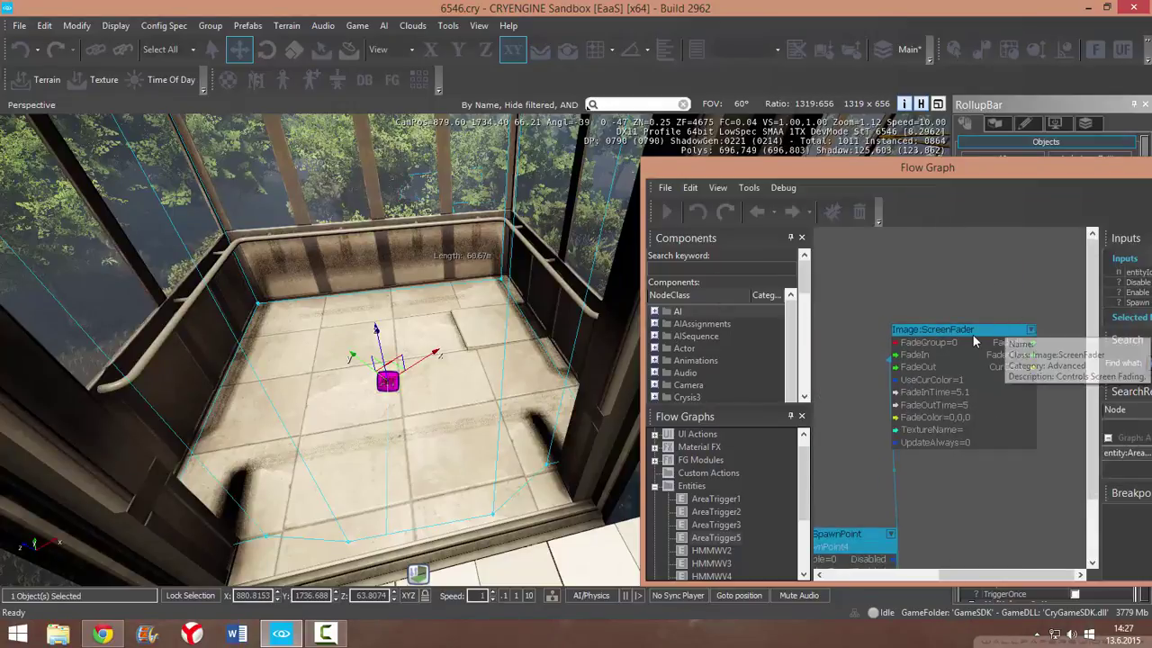
drag(974, 331, 1033, 472)
scroll(995, 336, down, 5)
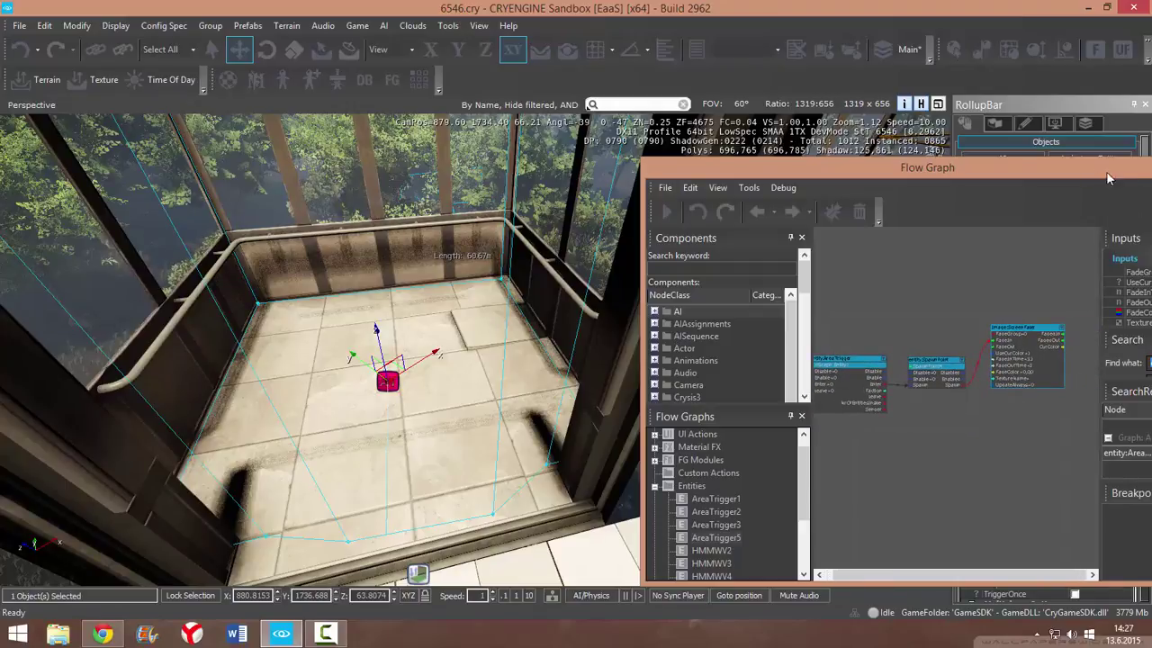
drag(1109, 177, 1022, 176)
click(1018, 164)
- Switch to game mode at the lower level and walk into the lower elevator to test the teleport
key(s)
right_drag(354, 414, 353, 414)
key(w)
key(w)
key(w)
right_drag(432, 297, 509, 311)
click(363, 27)
click(391, 41)
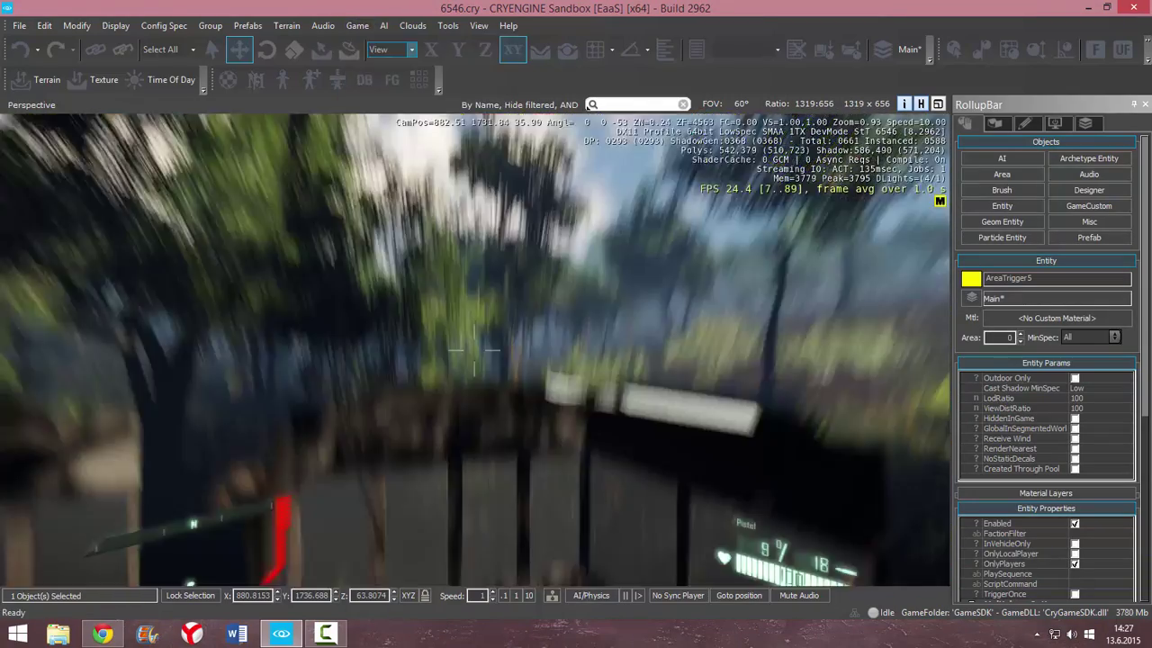
key(w)
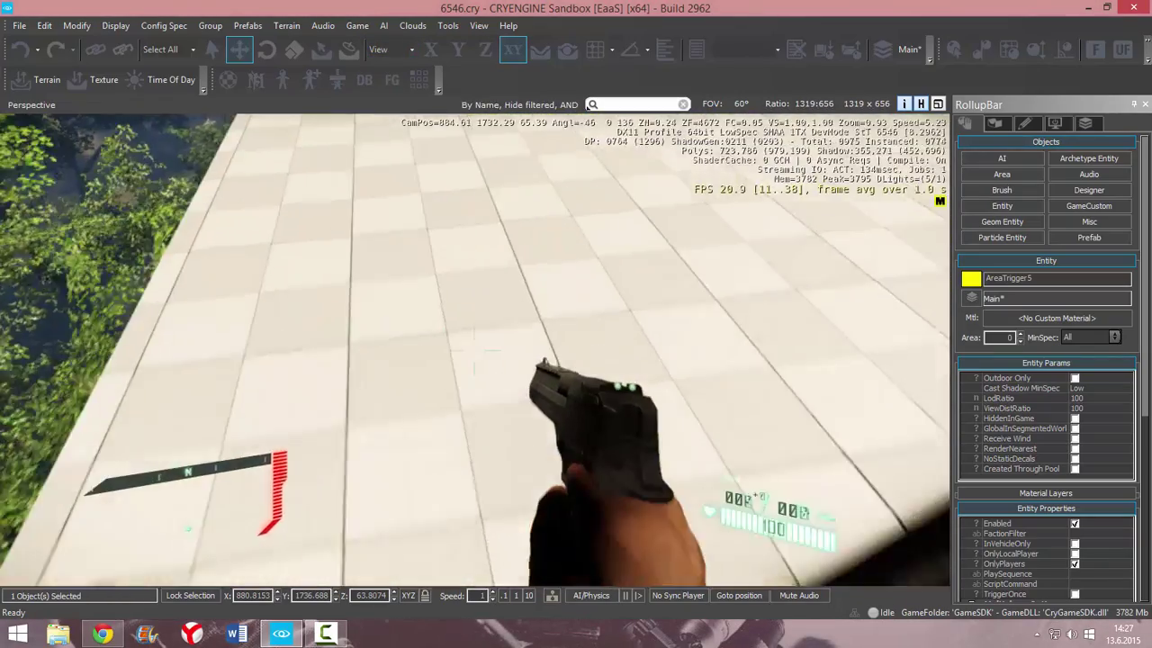
- Walk across the upper platform into the adjacent trigger cabin to test the teleport down to the lower level
key(w)
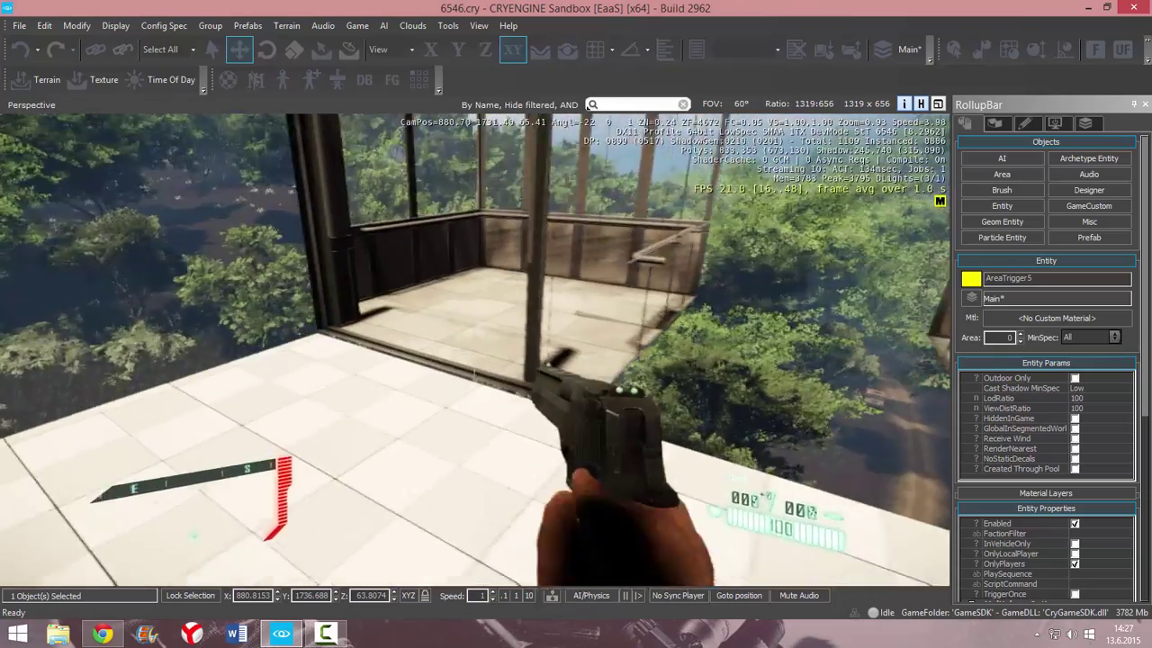
key(w)
key(w)
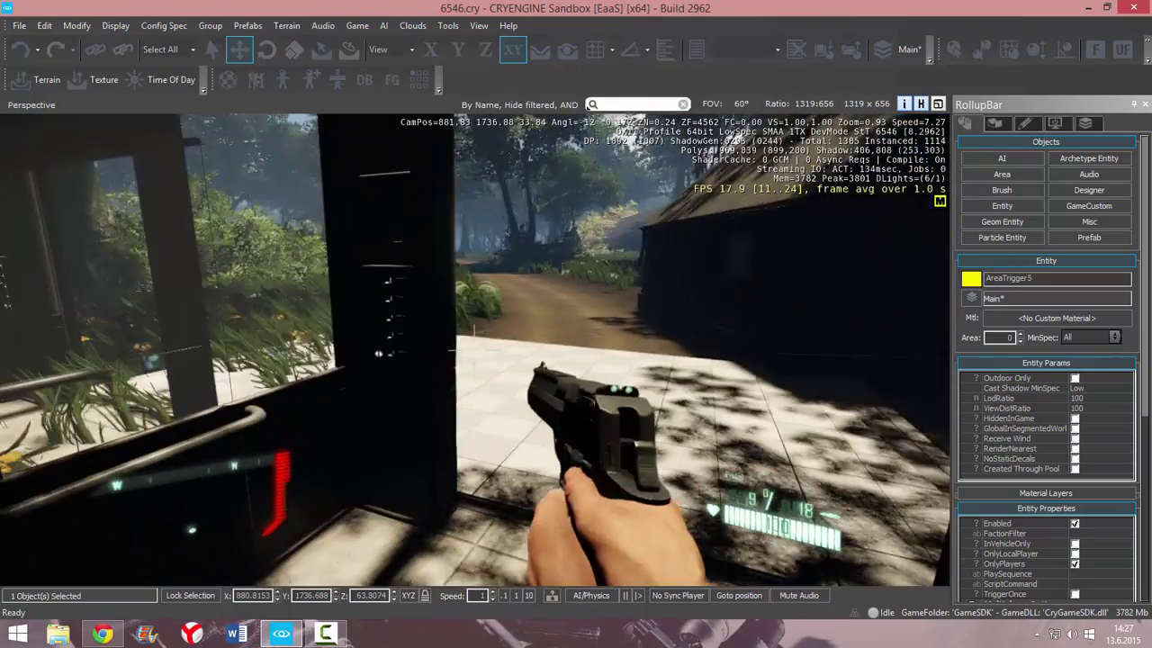
- Walk from the lower arrival cabin into the neighbouring trigger cabin to retest the ride up, and return to the editor view of the lower cabins
key(d)
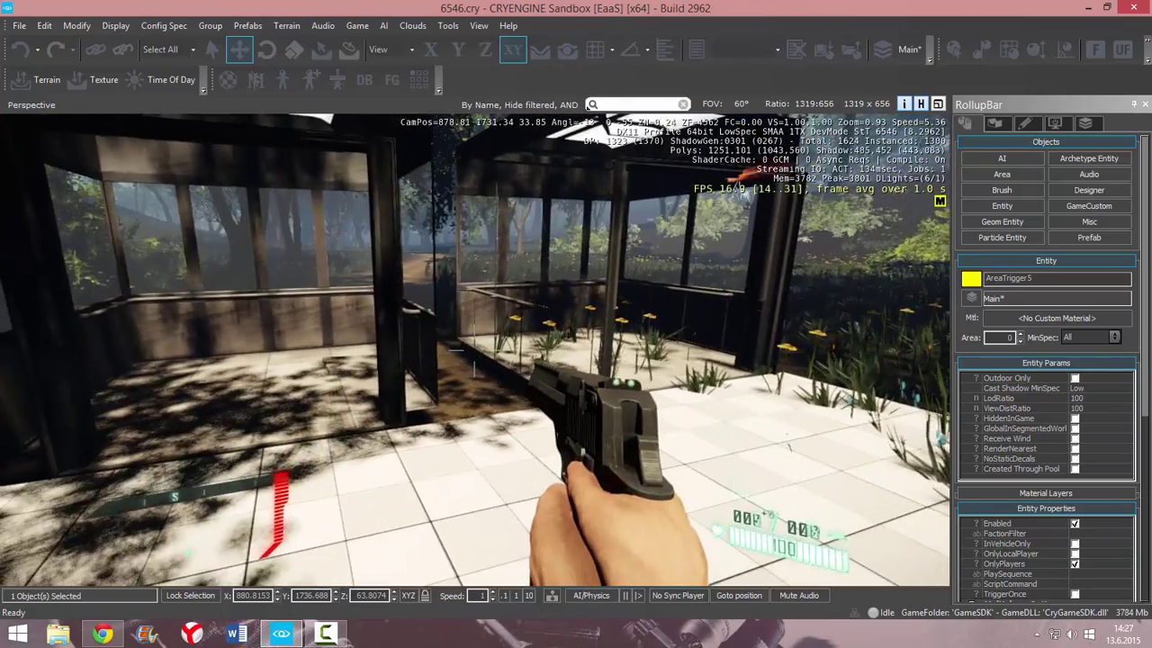
key(w)
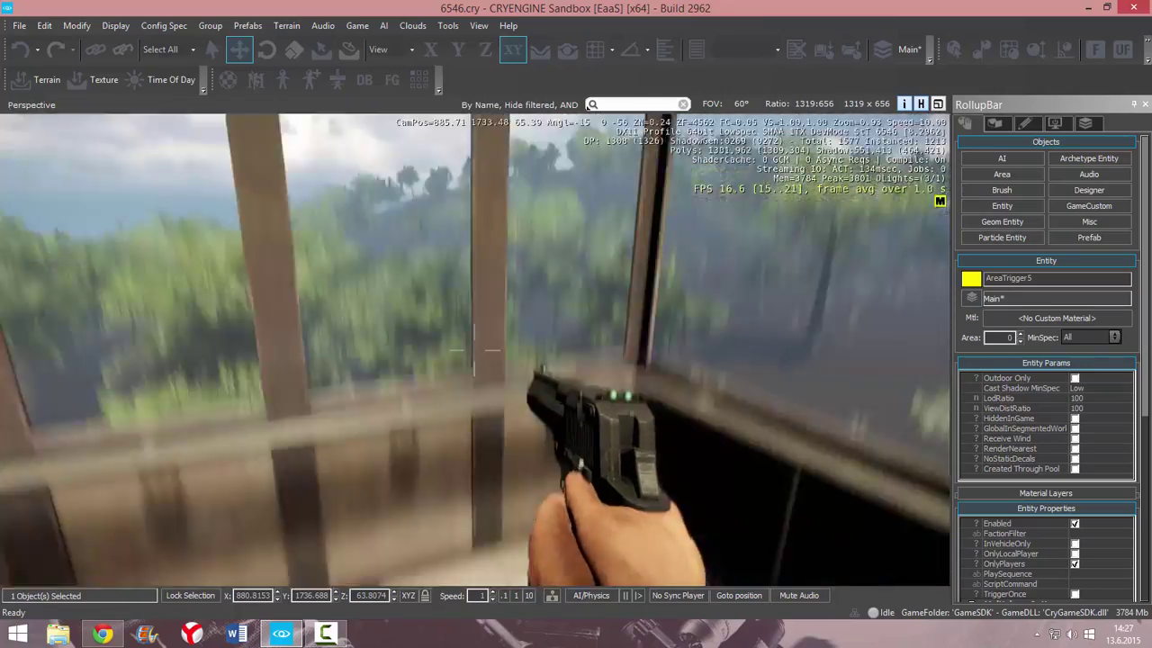
key(w)
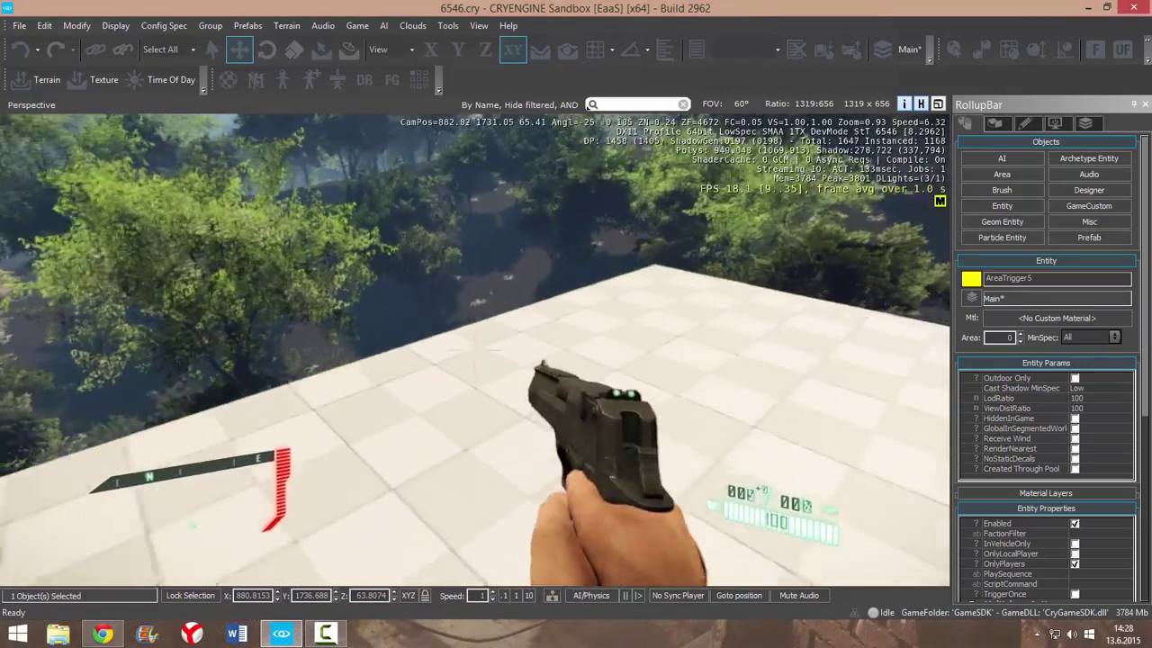
key(w)
key(1)
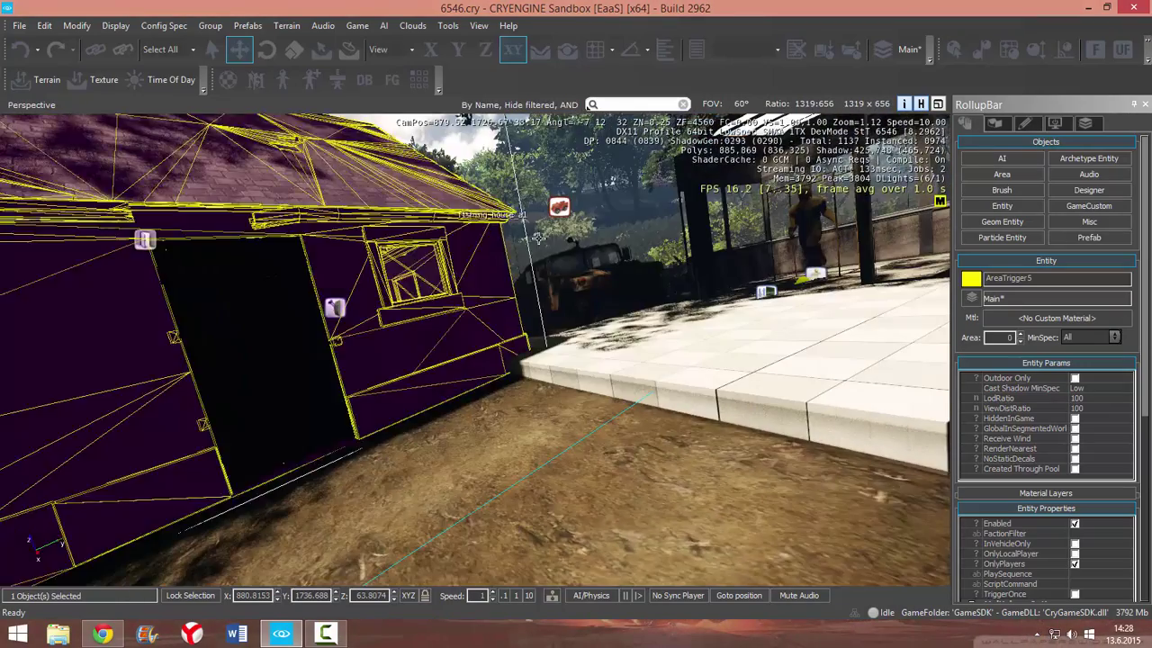
right_drag(538, 237, 621, 306)
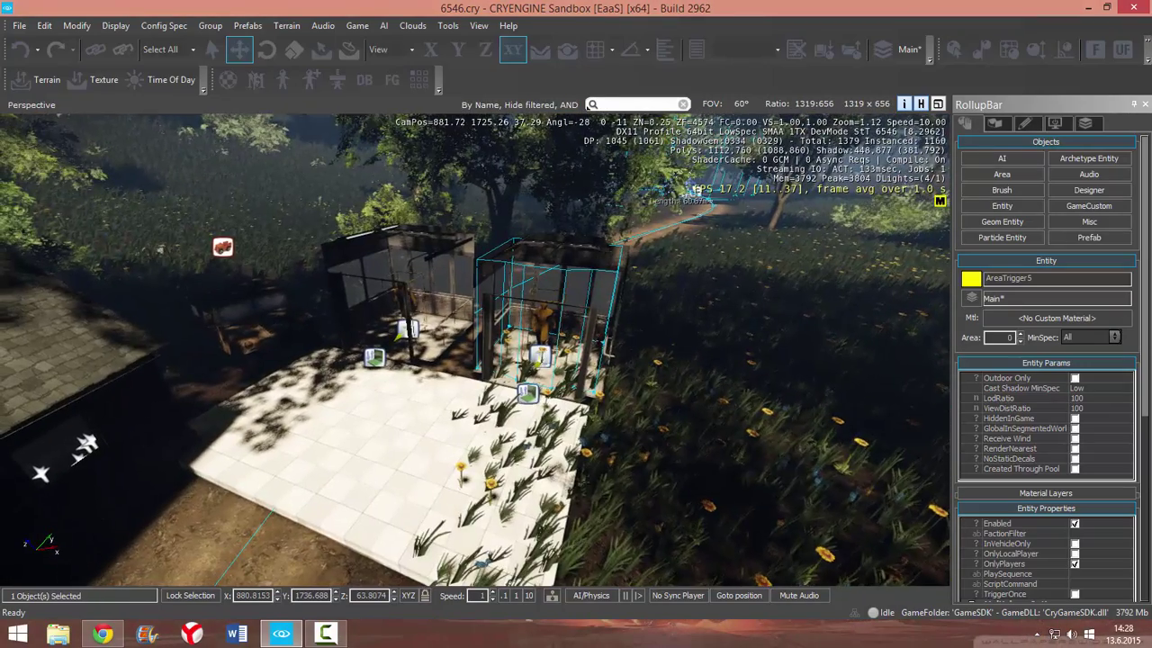